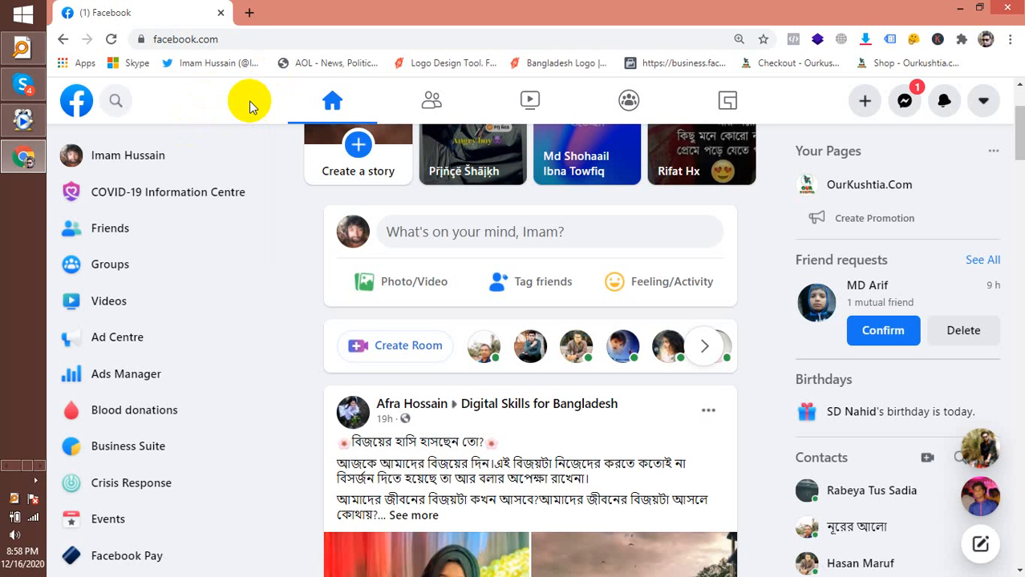
Leave the home feed and open the OurKushtia.Com Page from the sidebar's Your Pages list
{"action": "left_click", "coordinate": [240, 39]}
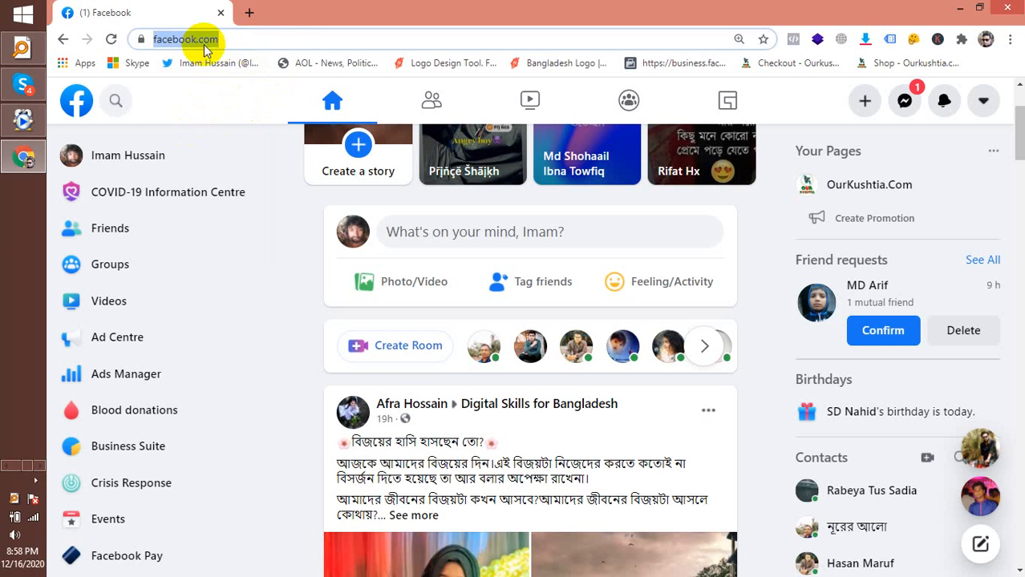
{"action": "left_click", "coordinate": [242, 40]}
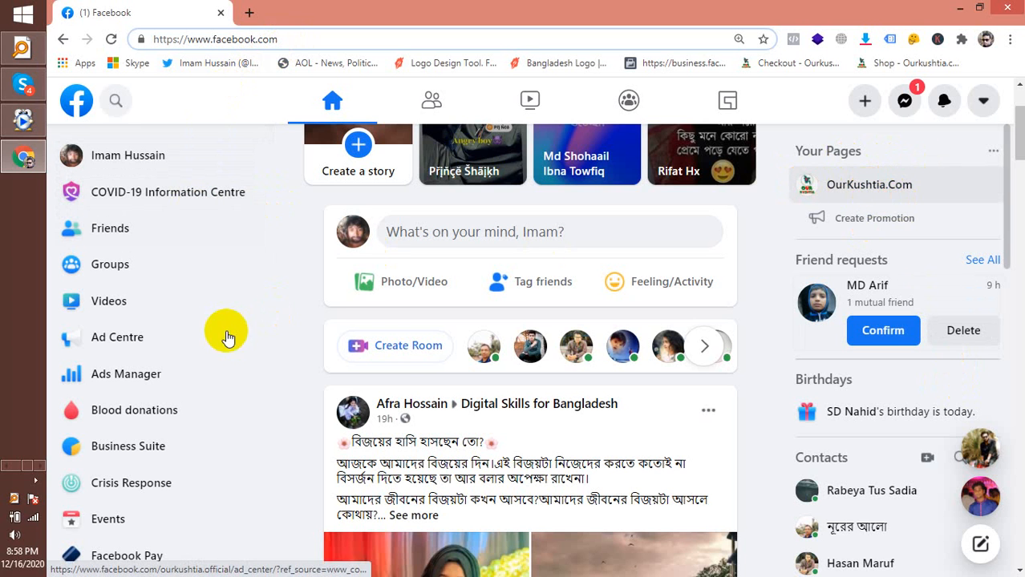
{"action": "scroll", "coordinate": [152, 356], "scroll_direction": "down", "scroll_amount": 4}
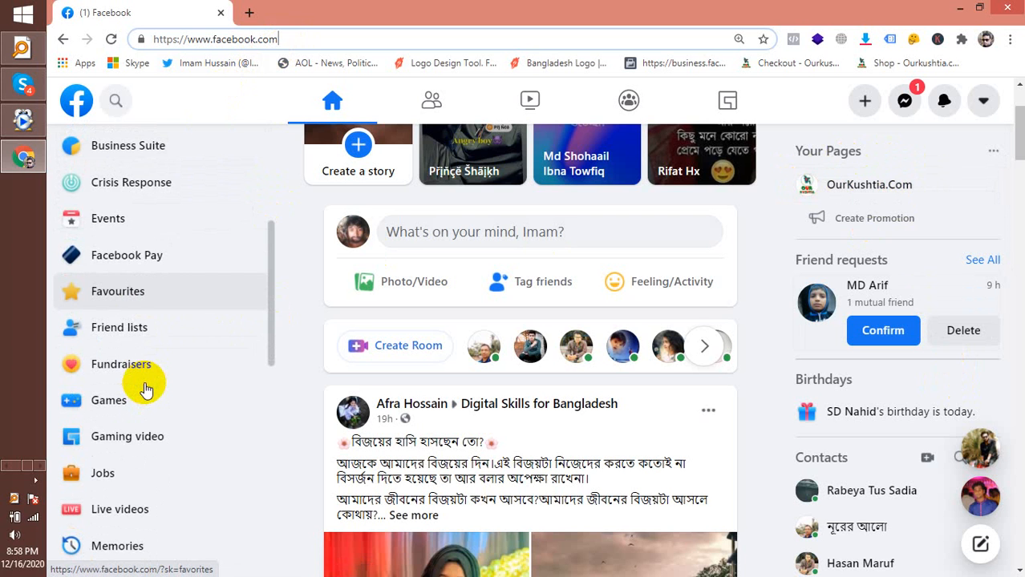
{"action": "scroll", "coordinate": [146, 390], "scroll_direction": "down", "scroll_amount": 4}
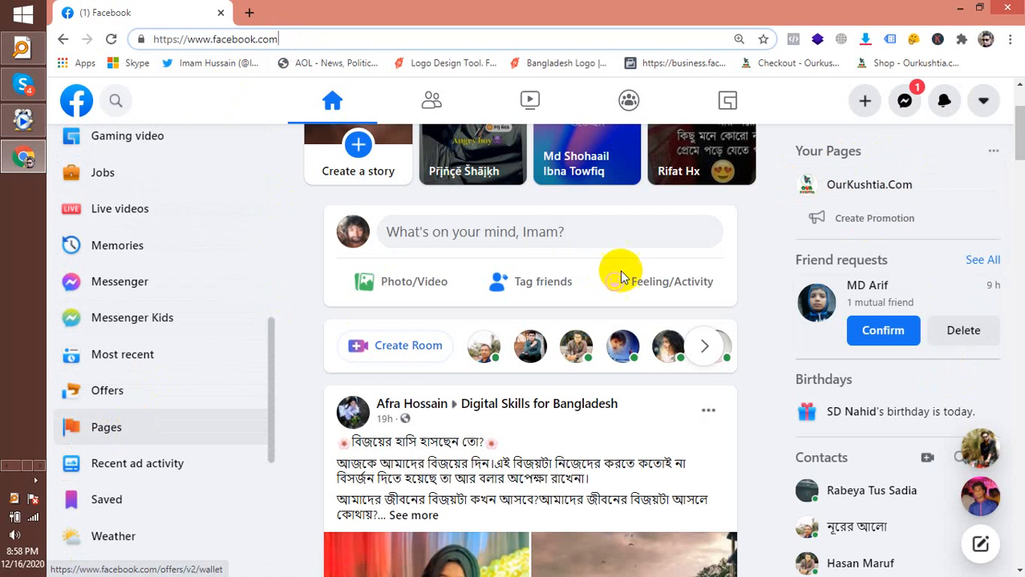
{"action": "left_click", "coordinate": [854, 190]}
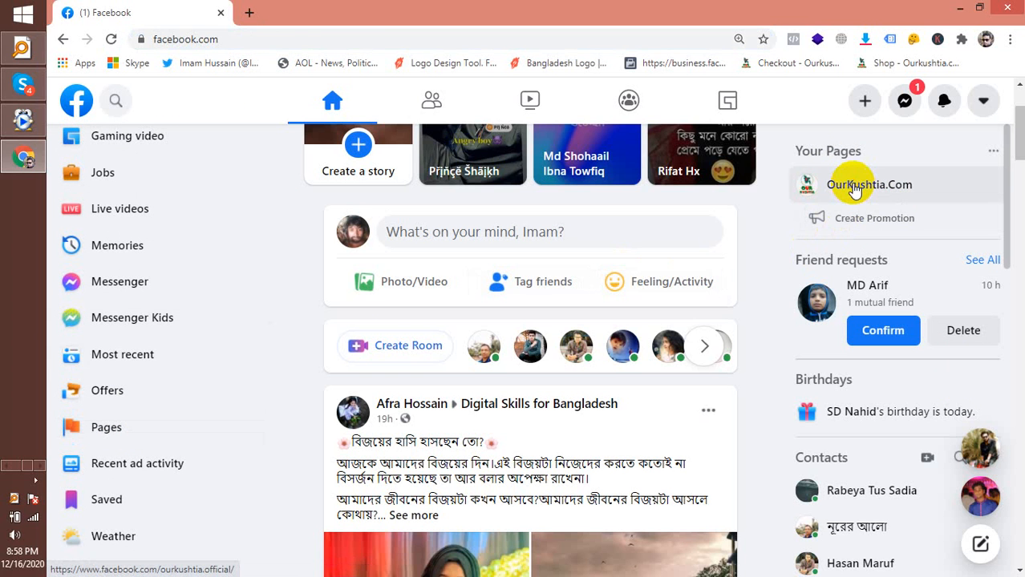
Open the OurKushtia.Com Manage shop link in a new browser tab and switch to it
{"action": "left_click", "coordinate": [854, 190]}
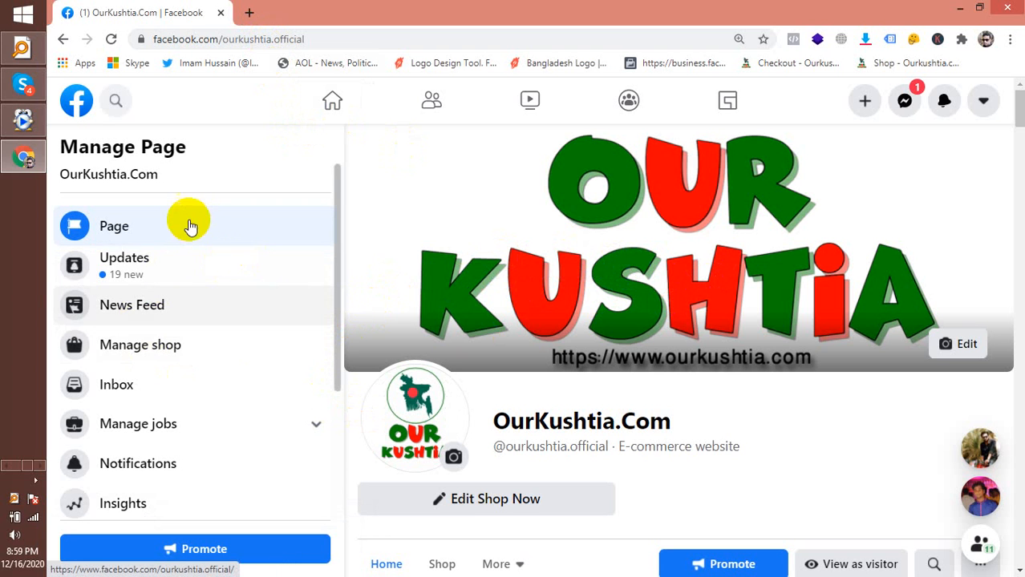
{"action": "right_click", "coordinate": [158, 350]}
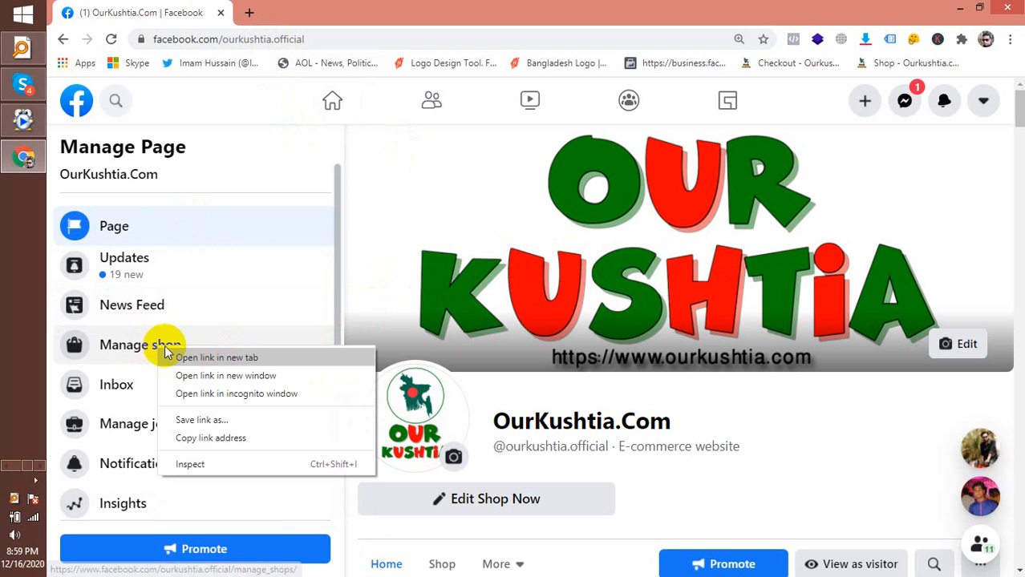
{"action": "left_click", "coordinate": [217, 355]}
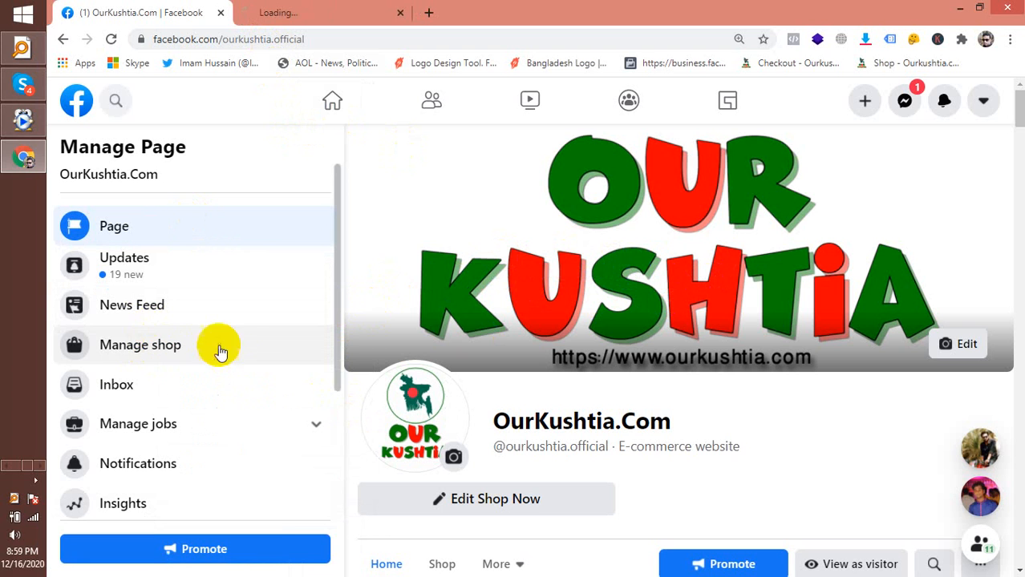
{"action": "left_click", "coordinate": [281, 21]}
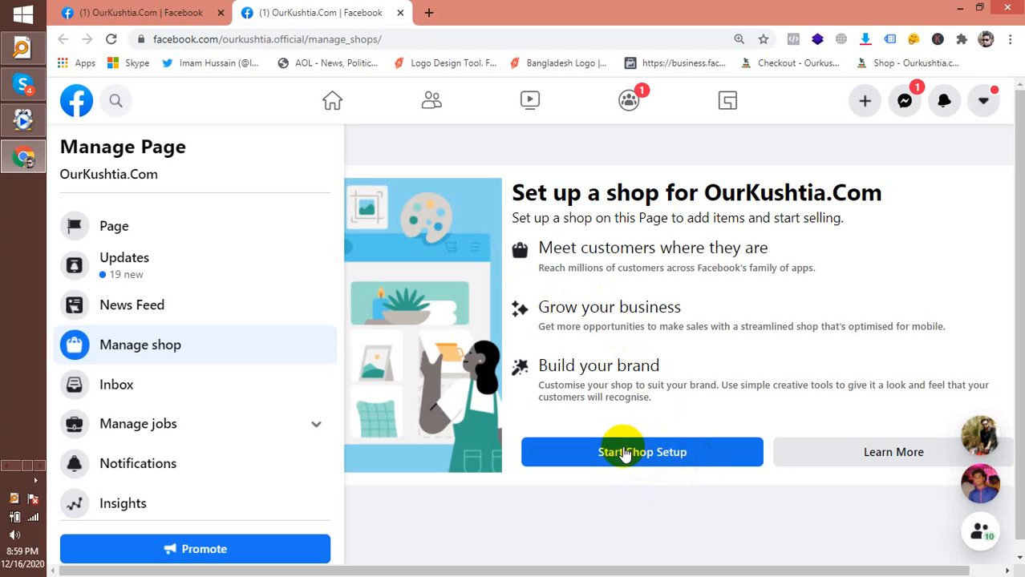
Start shop setup, review its listed steps, and advance to checkout with Check out on another website
{"action": "left_click", "coordinate": [624, 453]}
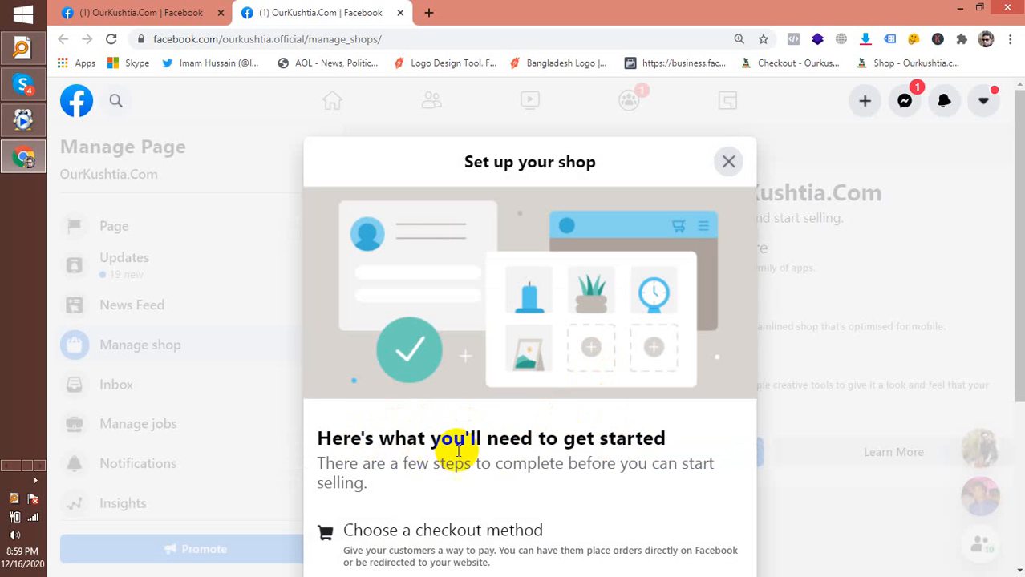
{"action": "scroll", "coordinate": [663, 435], "scroll_direction": "down", "scroll_amount": 3}
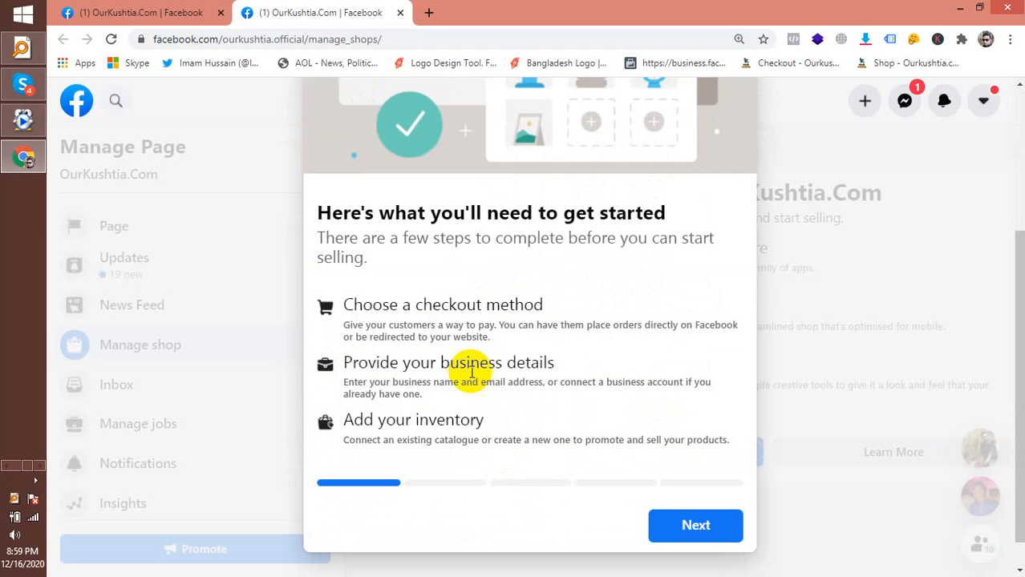
{"action": "left_click_drag", "start_coordinate": [543, 306], "coordinate": [334, 316]}
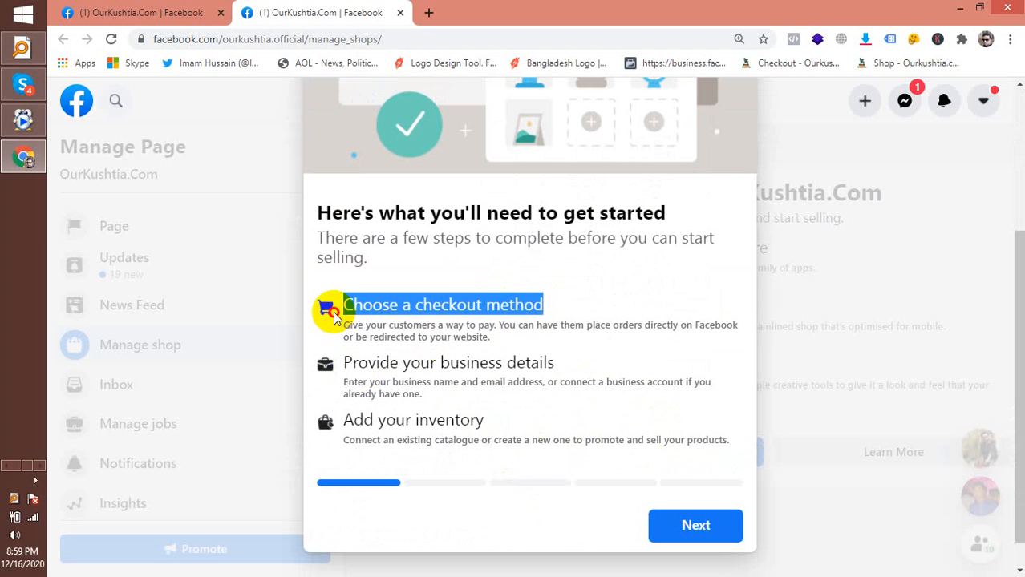
{"action": "left_click_drag", "start_coordinate": [553, 366], "coordinate": [391, 369]}
{"action": "left_click_drag", "start_coordinate": [508, 424], "coordinate": [366, 419]}
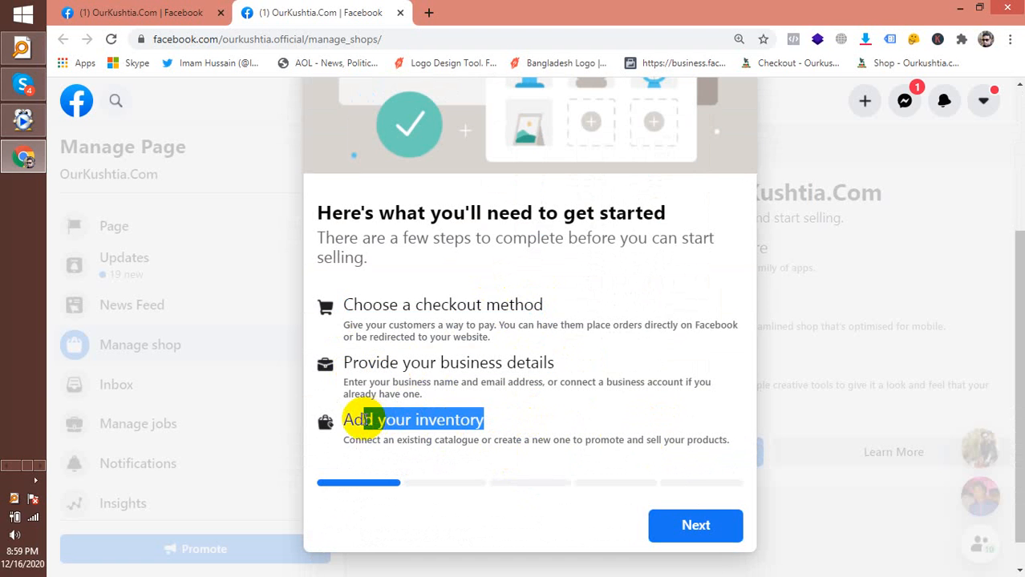
{"action": "left_click", "coordinate": [660, 473]}
{"action": "left_click", "coordinate": [688, 527]}
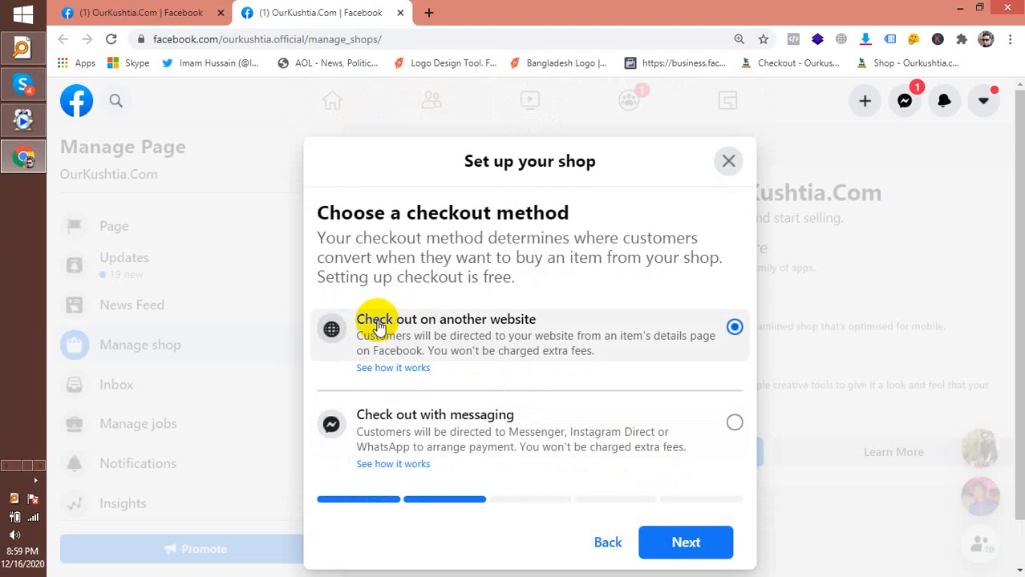
{"action": "scroll", "coordinate": [625, 349], "scroll_direction": "down", "scroll_amount": 1}
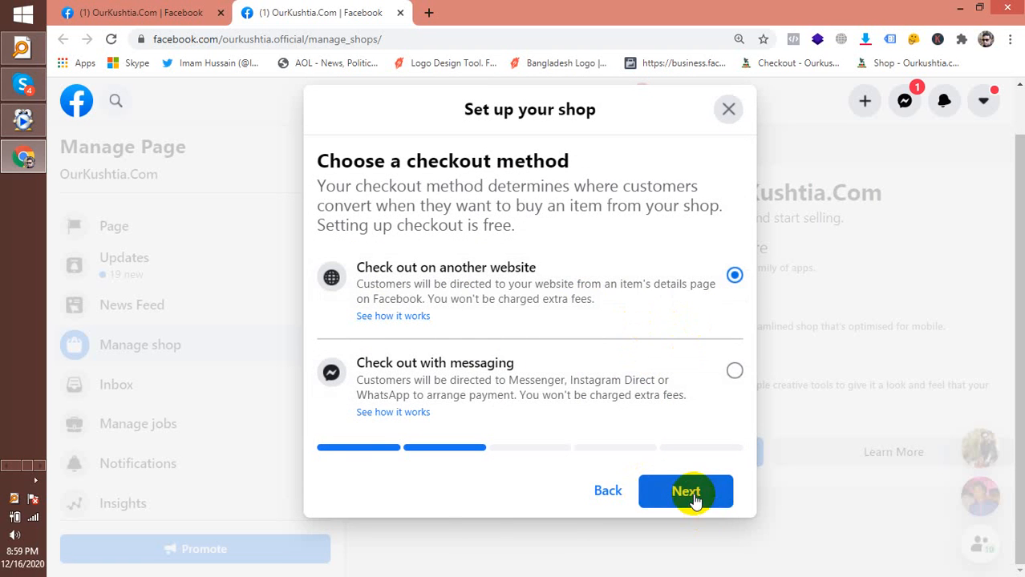
Keep checkout on another website and connect the shop's business email address
{"action": "left_click", "coordinate": [692, 491]}
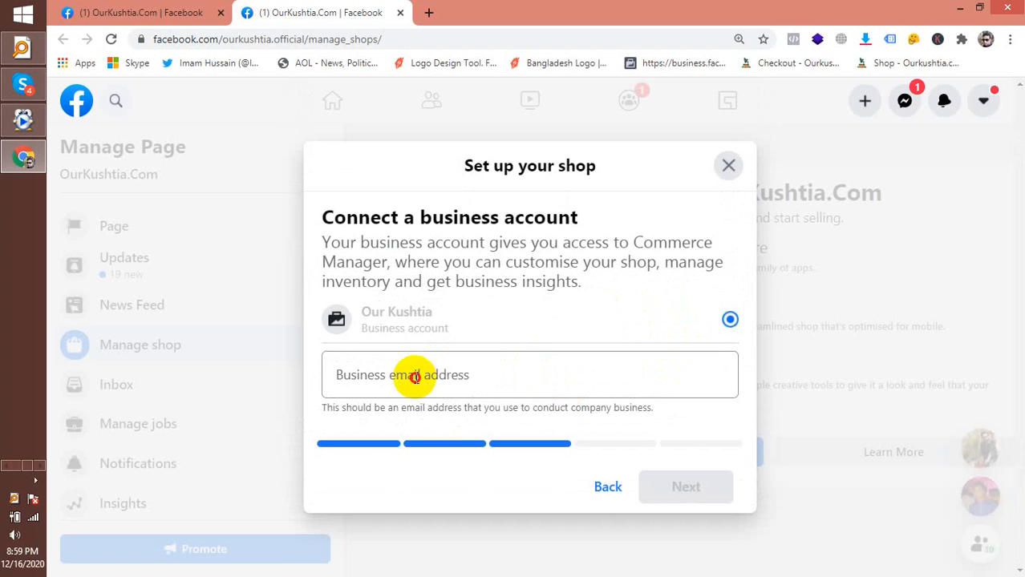
{"action": "left_click", "coordinate": [416, 378]}
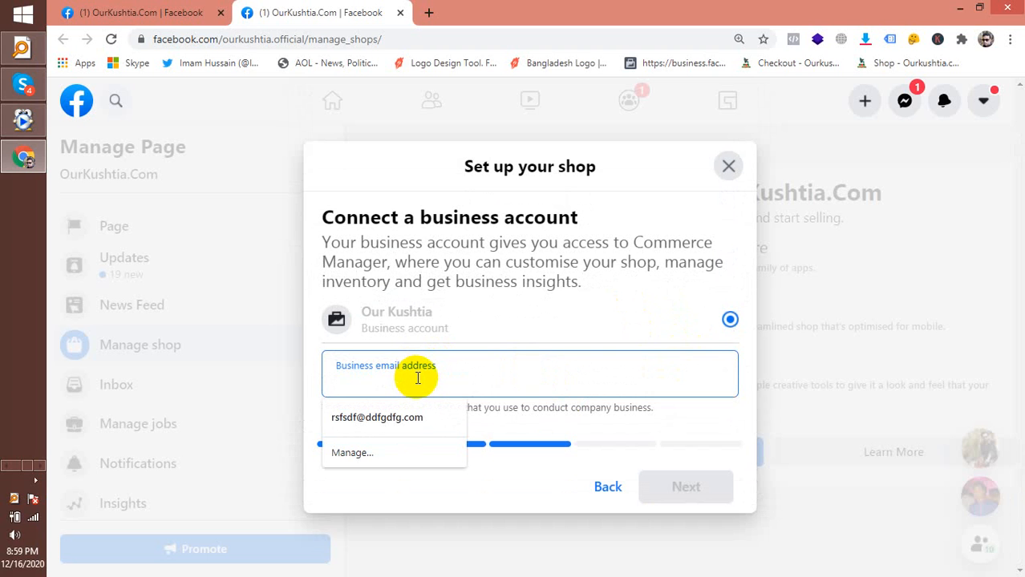
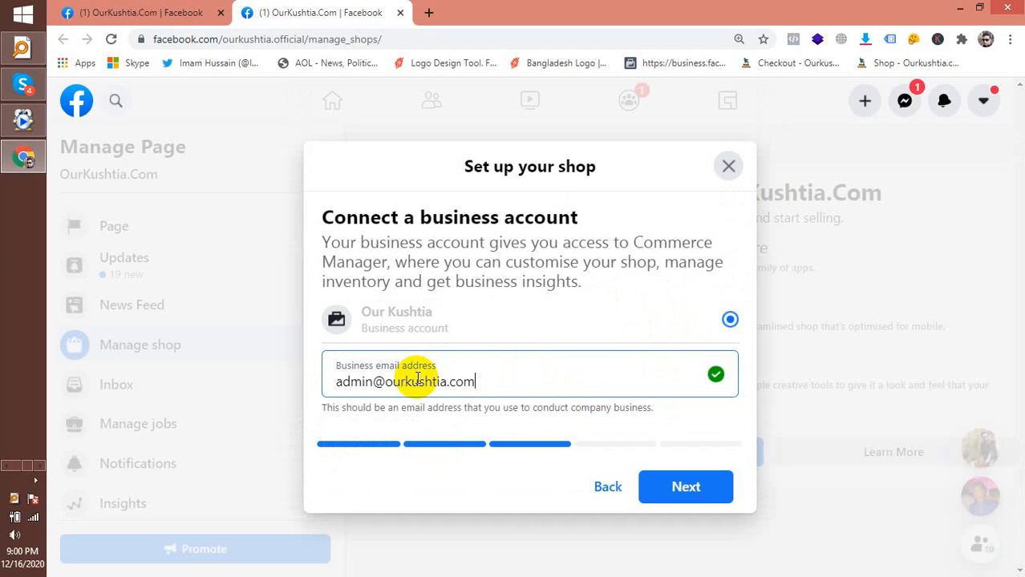
{"action": "left_click", "coordinate": [668, 493]}
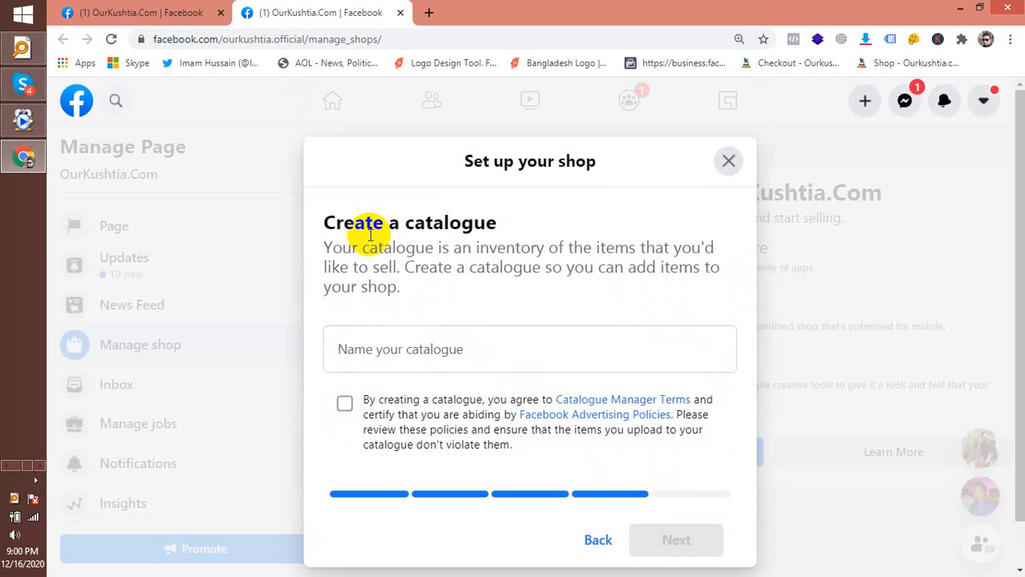
Name the new catalogue 'OurKushtia Catalogue', accept its terms, and continue to the review summary
{"action": "left_click", "coordinate": [435, 359]}
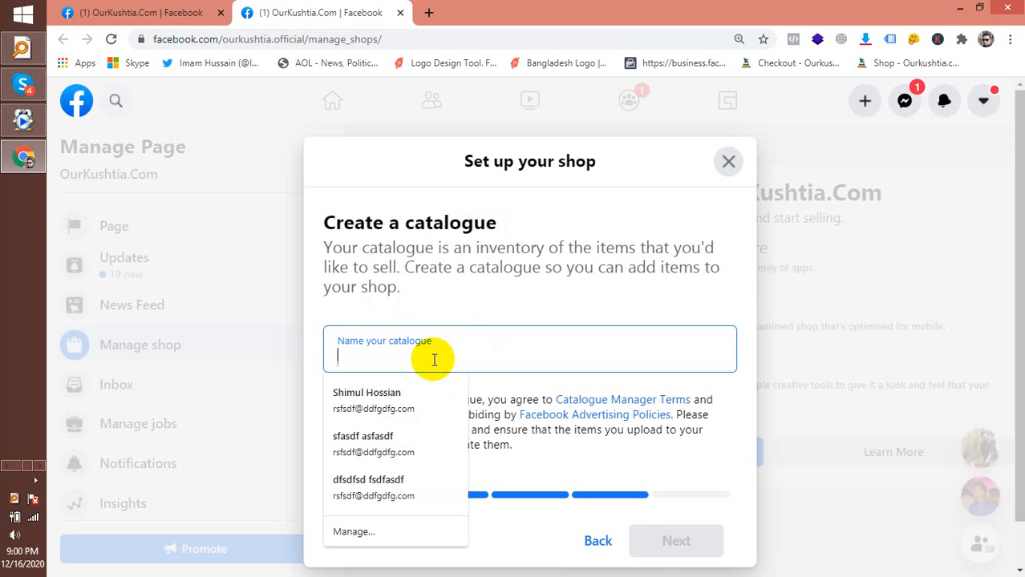
{"action": "type", "text": "OurKushtia Catalogue"}
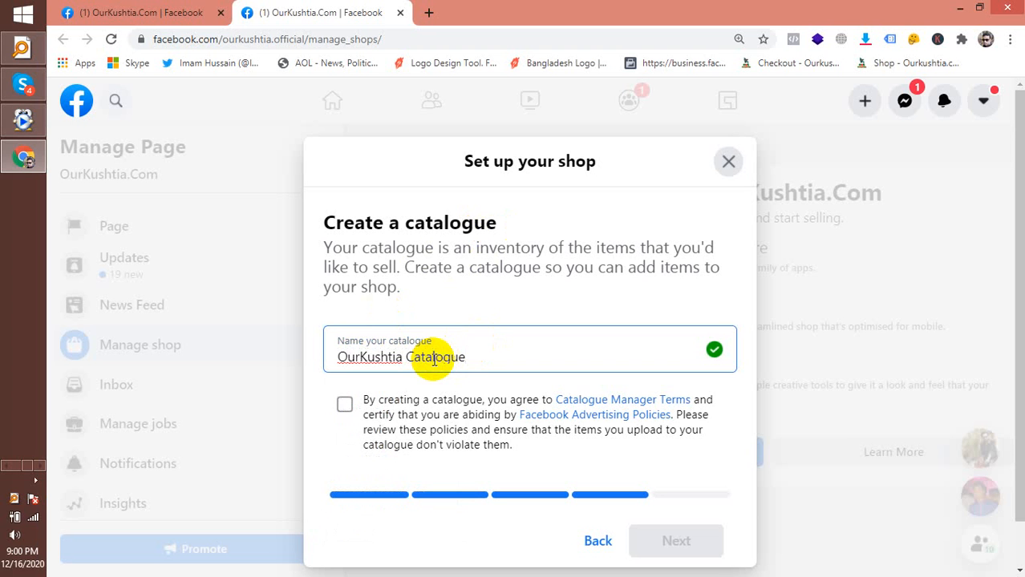
{"action": "left_click", "coordinate": [343, 407]}
{"action": "scroll", "coordinate": [363, 405], "scroll_direction": "down", "scroll_amount": 1}
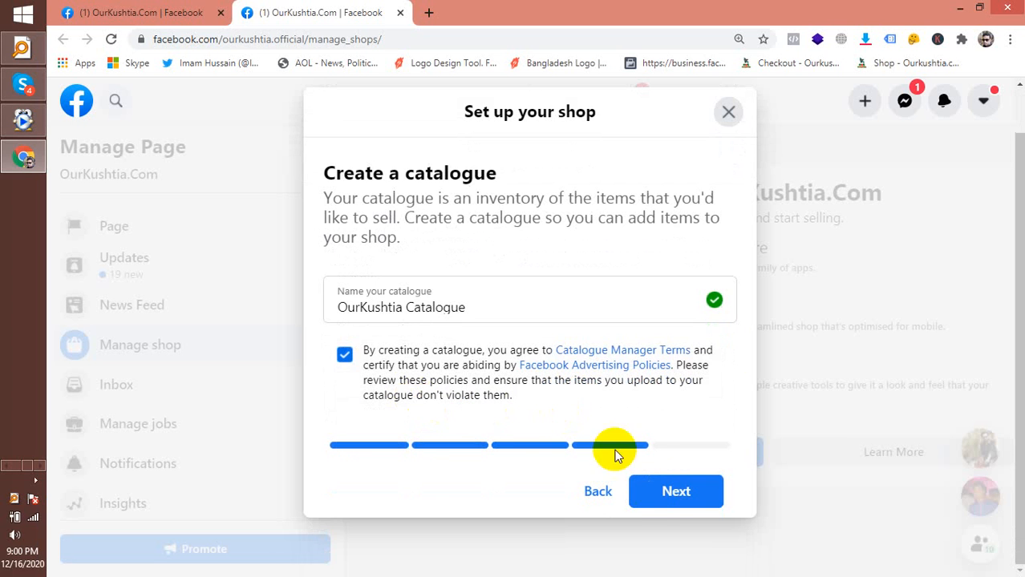
{"action": "left_click", "coordinate": [673, 495]}
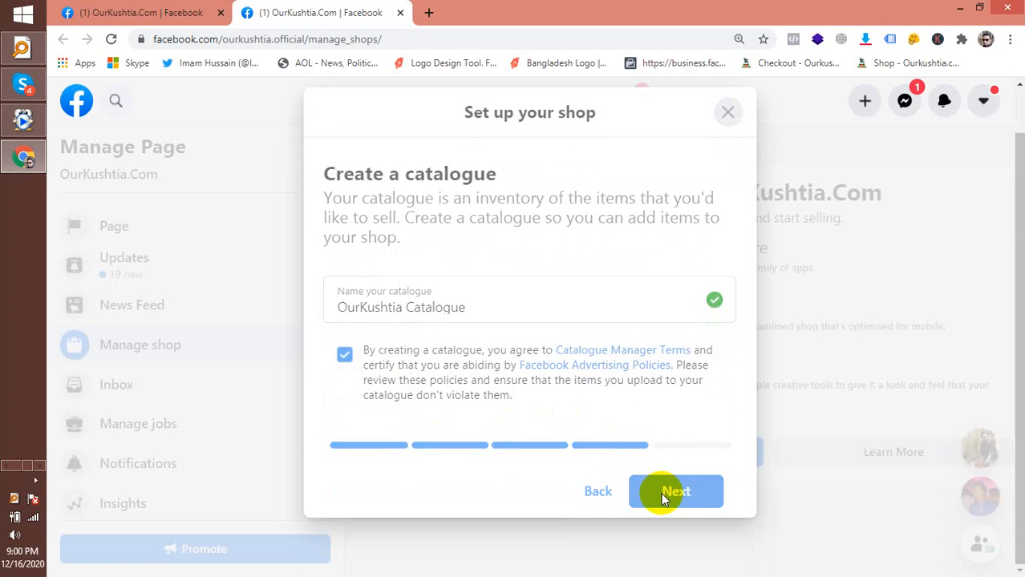
{"action": "scroll", "coordinate": [642, 463], "scroll_direction": "down", "scroll_amount": 4}
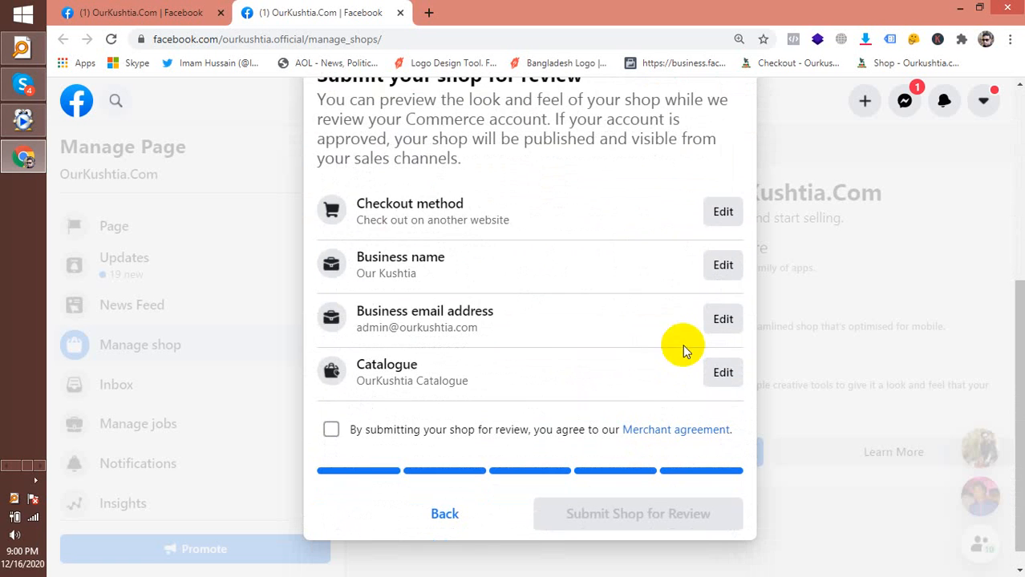
Step back through the wizard, re-accept the catalogue terms and return to the review step
{"action": "left_click", "coordinate": [726, 220]}
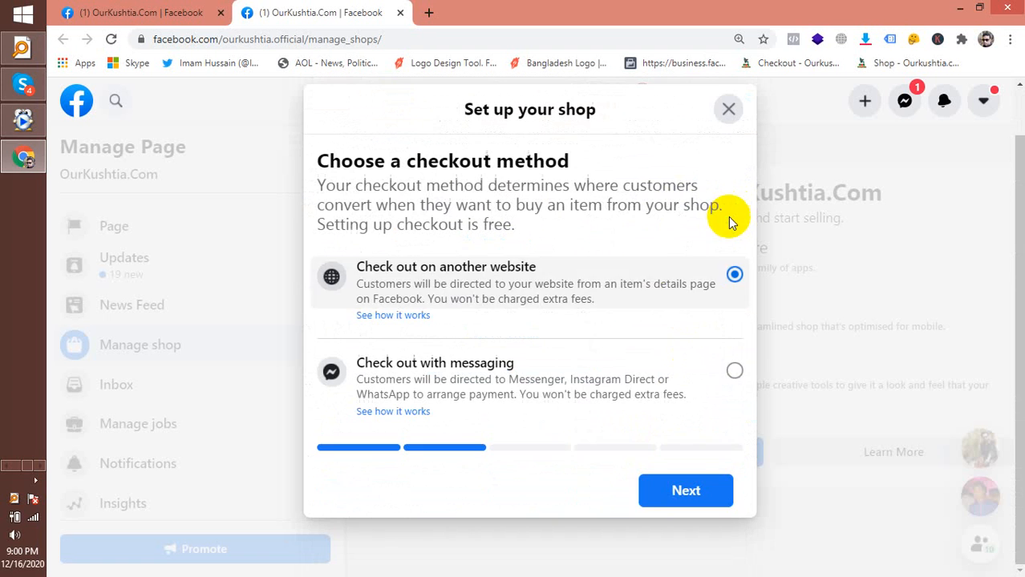
{"action": "left_click", "coordinate": [696, 487]}
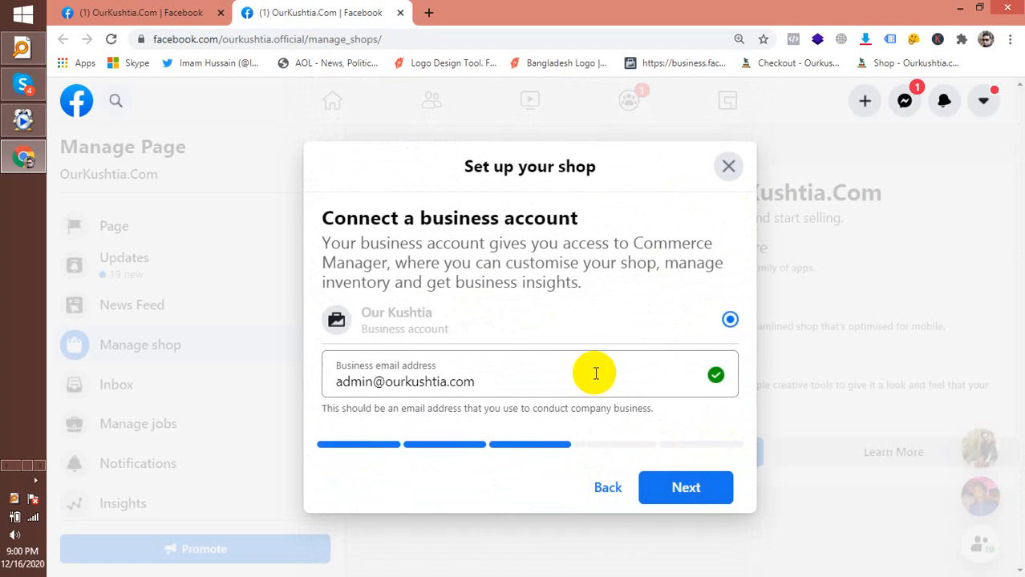
{"action": "left_click", "coordinate": [670, 488]}
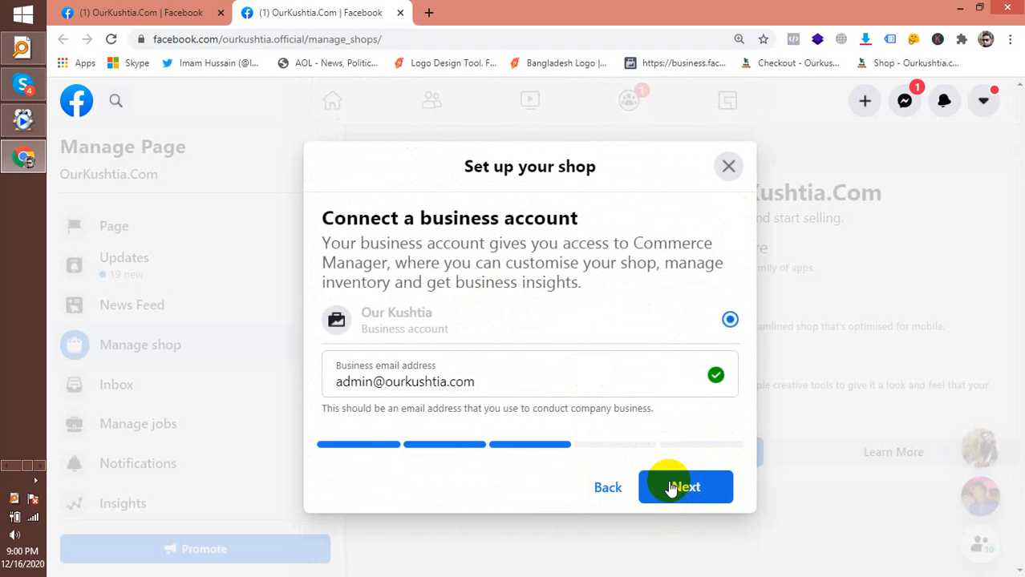
{"action": "left_click", "coordinate": [690, 489]}
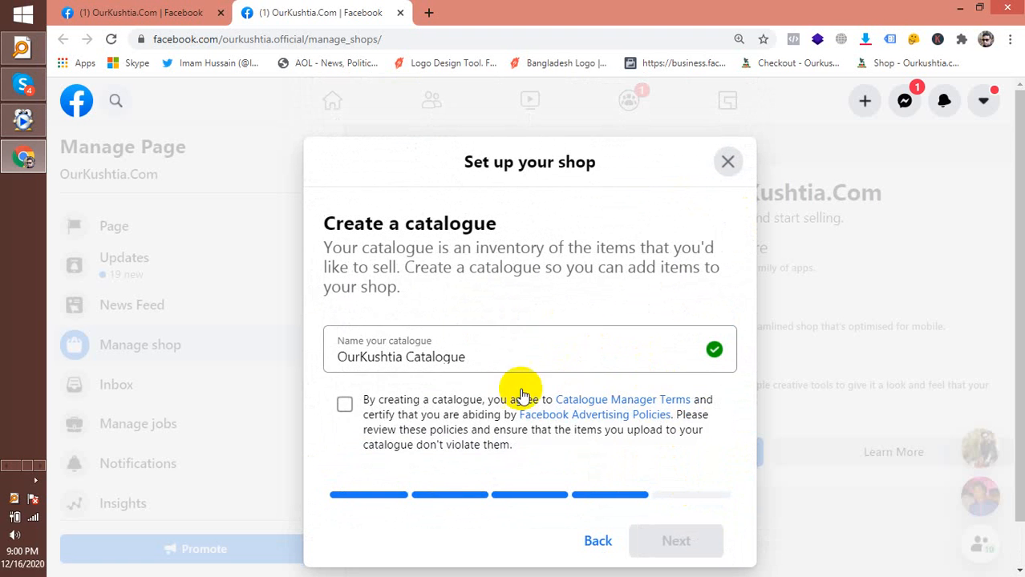
{"action": "left_click", "coordinate": [345, 406]}
{"action": "left_click", "coordinate": [678, 542]}
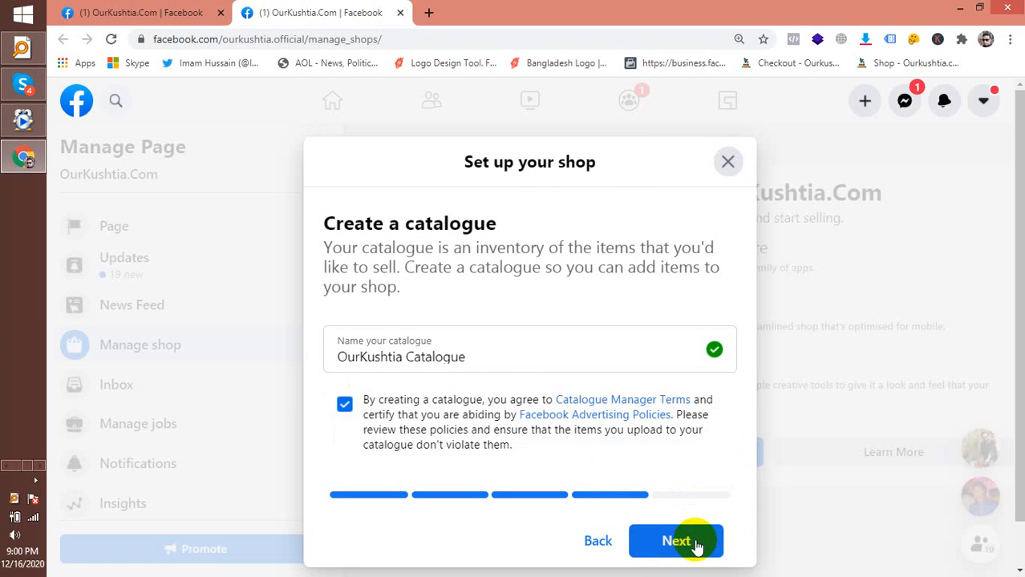
{"action": "scroll", "coordinate": [683, 469], "scroll_direction": "down", "scroll_amount": 5}
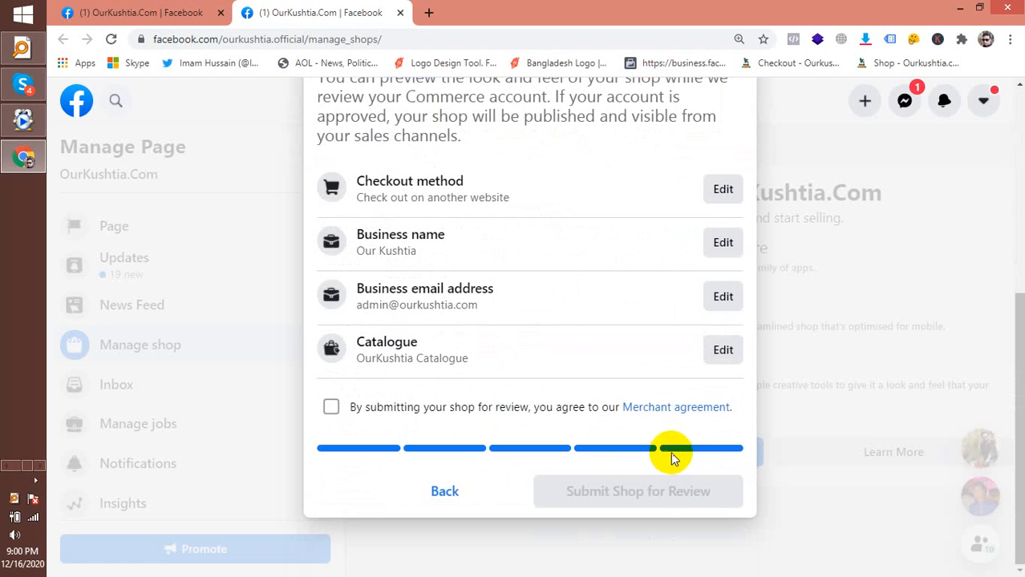
Accept the Merchant agreement, check the email and catalogue name, and submit the shop for review
{"action": "left_click", "coordinate": [331, 407]}
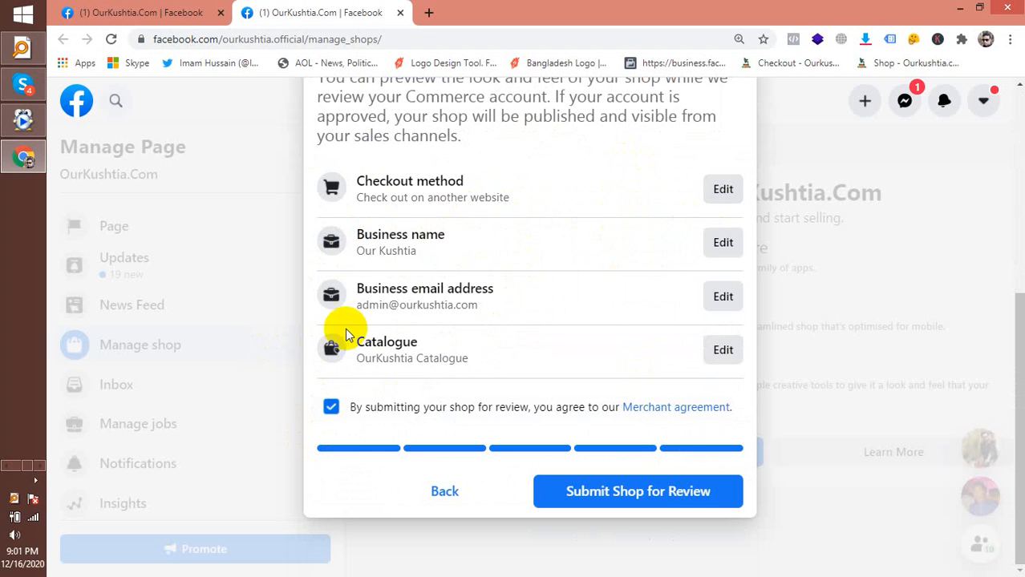
{"action": "left_click", "coordinate": [511, 305]}
{"action": "left_click_drag", "start_coordinate": [512, 304], "coordinate": [355, 305]}
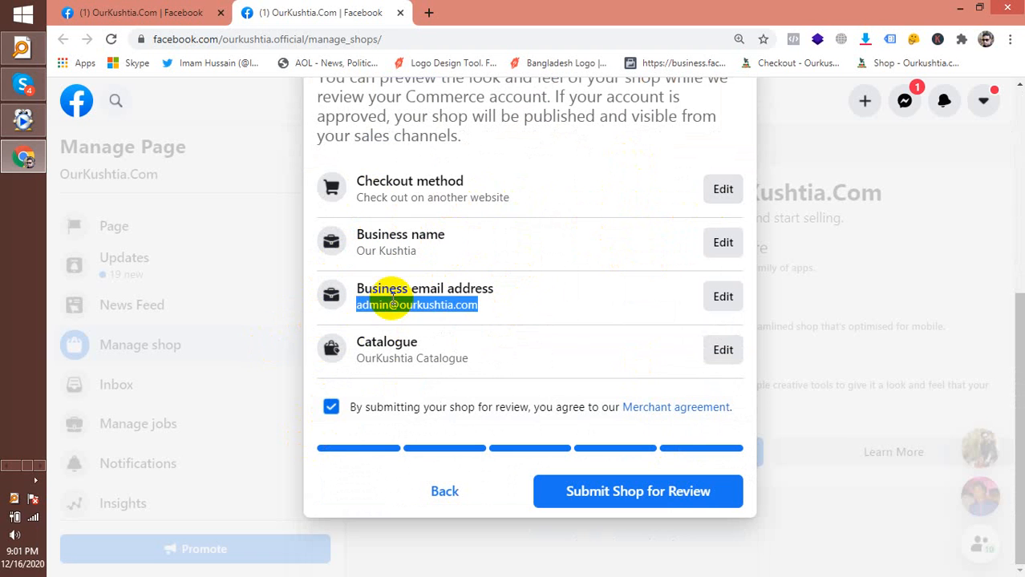
{"action": "left_click_drag", "start_coordinate": [483, 357], "coordinate": [469, 374]}
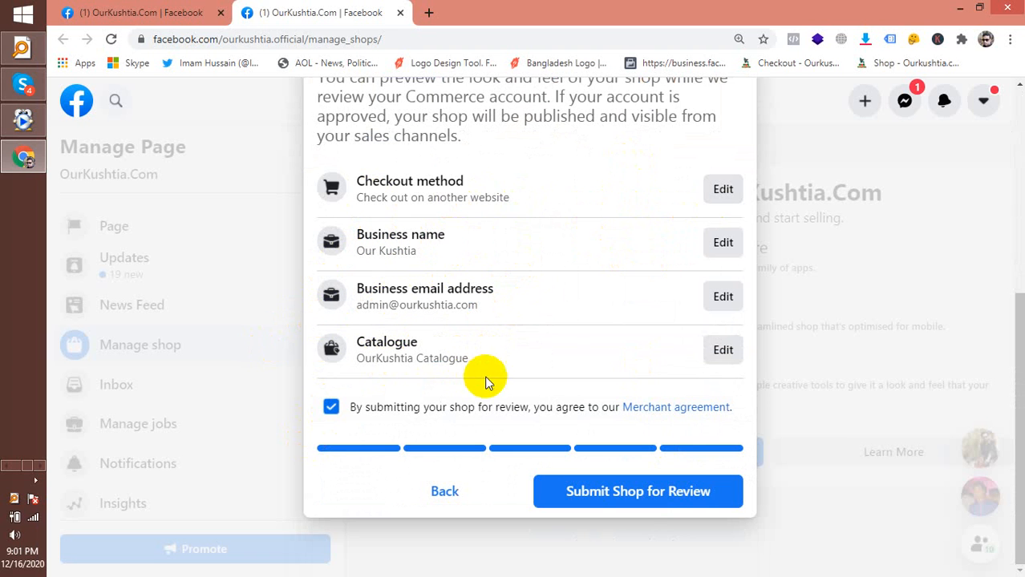
{"action": "left_click", "coordinate": [634, 494]}
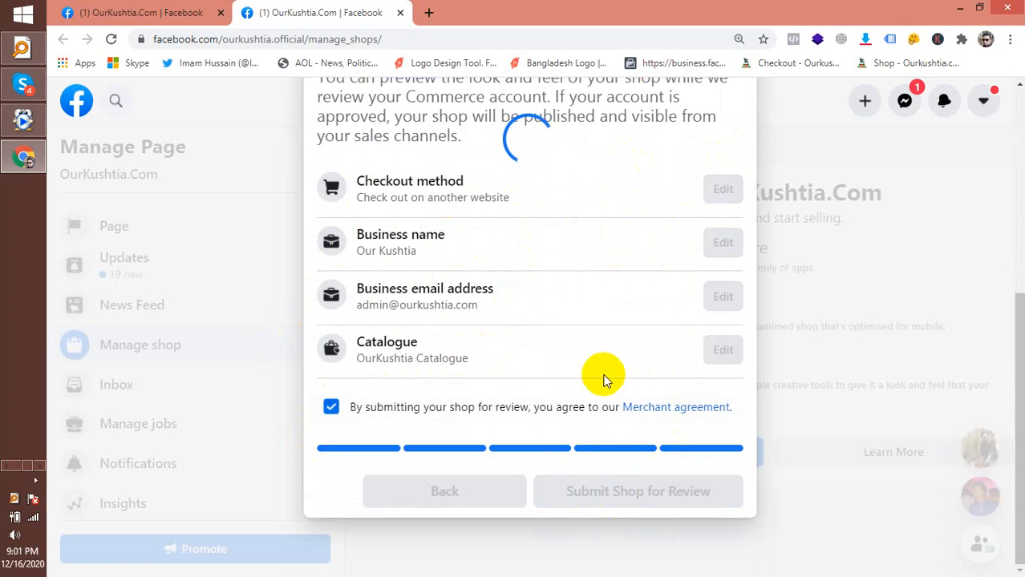
After the review completes, change the OurKushtia.Com Page button to View Shop
{"action": "scroll", "coordinate": [604, 380], "scroll_direction": "up", "scroll_amount": 1}
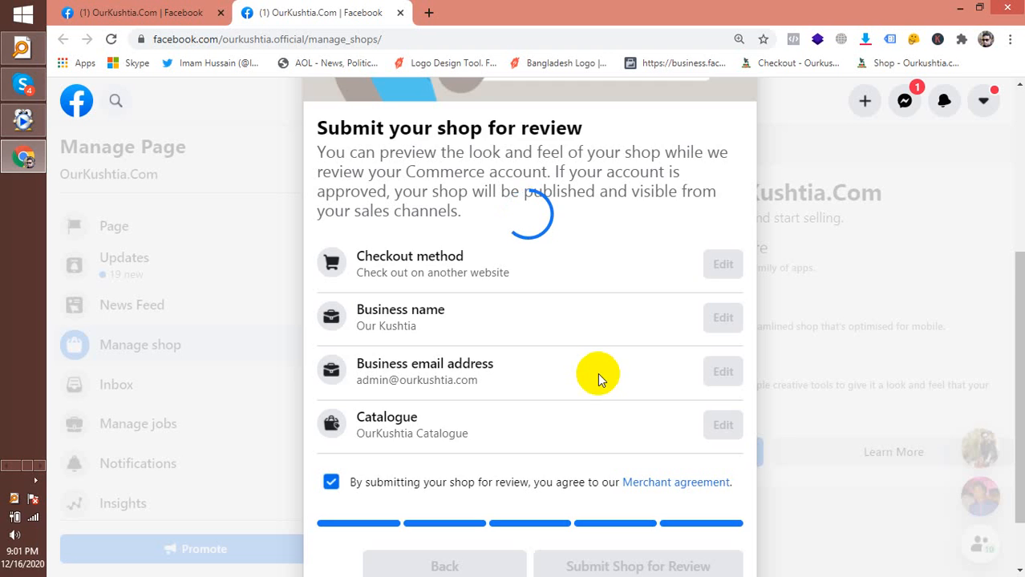
{"action": "scroll", "coordinate": [597, 373], "scroll_direction": "down", "scroll_amount": 1}
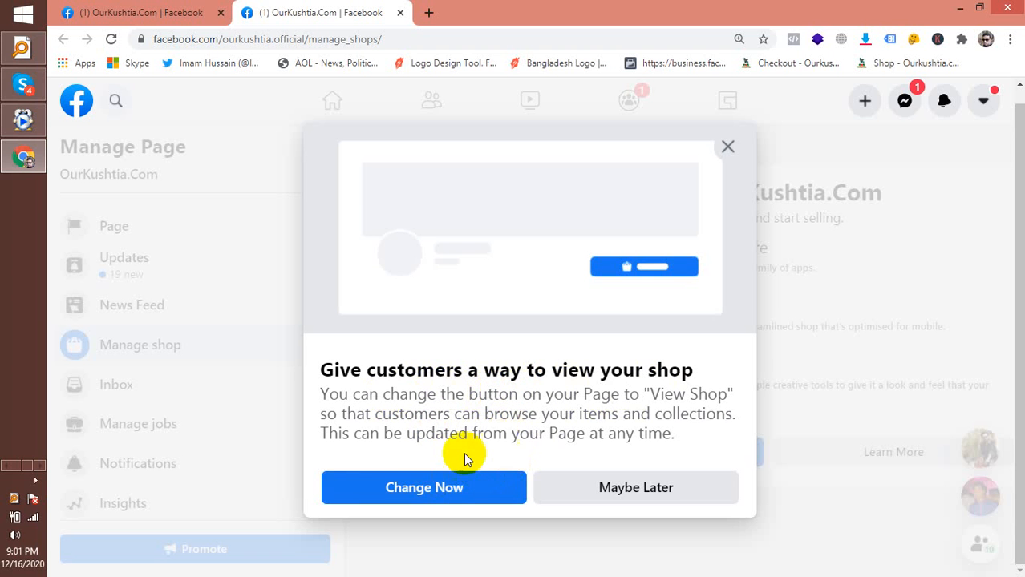
{"action": "left_click", "coordinate": [410, 495]}
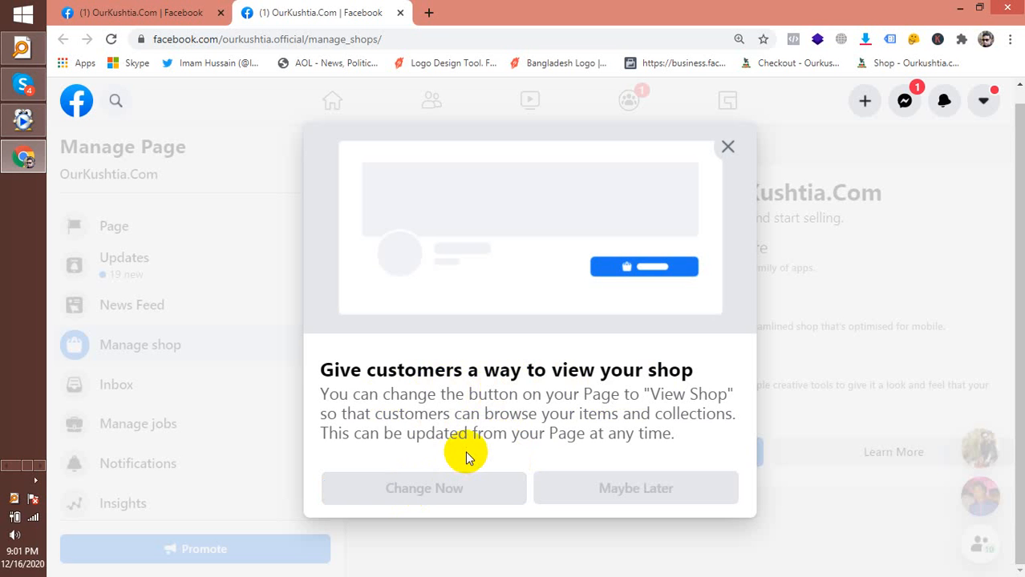
{"action": "left_click", "coordinate": [419, 497]}
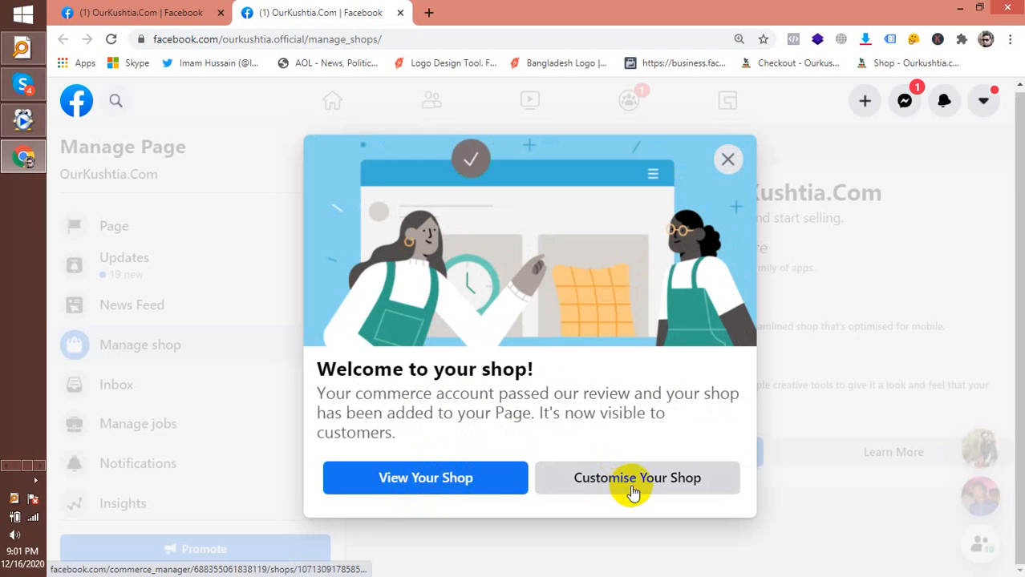
Open the live OurKushtia.Com shop in a new tab to see it
{"action": "right_click", "coordinate": [447, 484]}
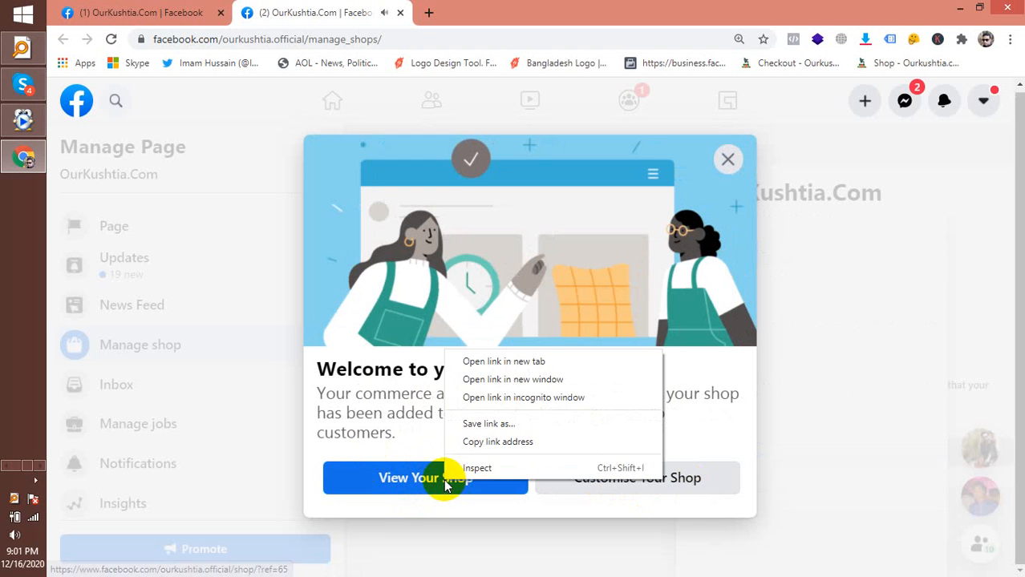
{"action": "left_click", "coordinate": [529, 362]}
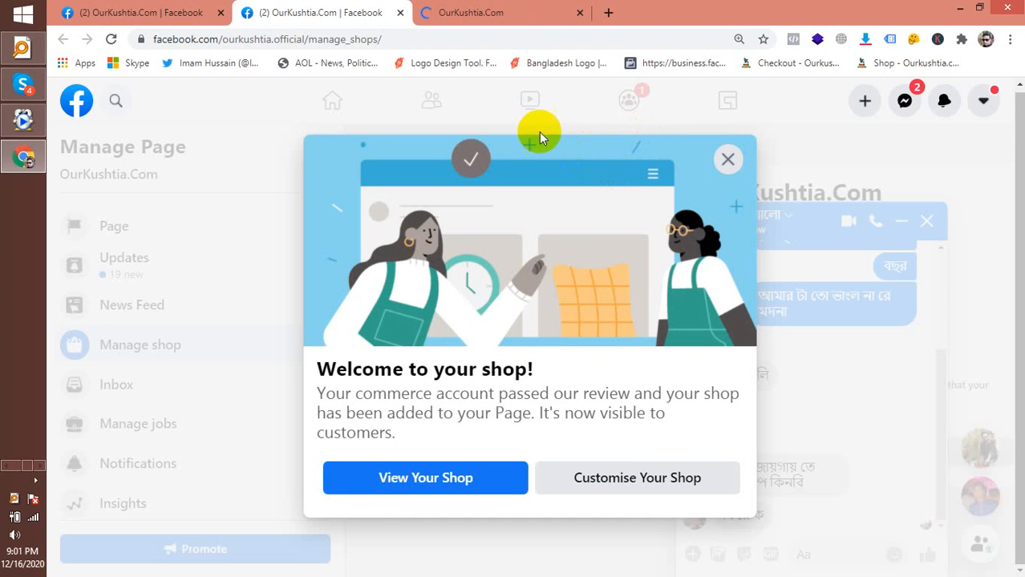
{"action": "left_click", "coordinate": [468, 14]}
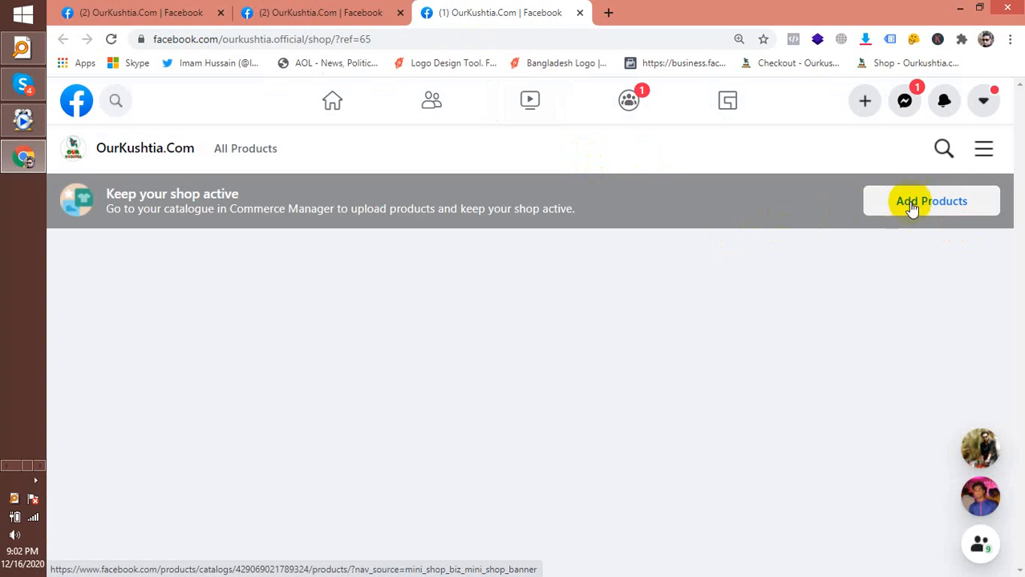
Launch the Shop Builder via Customise Your Shop from the shop management tab
{"action": "left_click", "coordinate": [301, 15]}
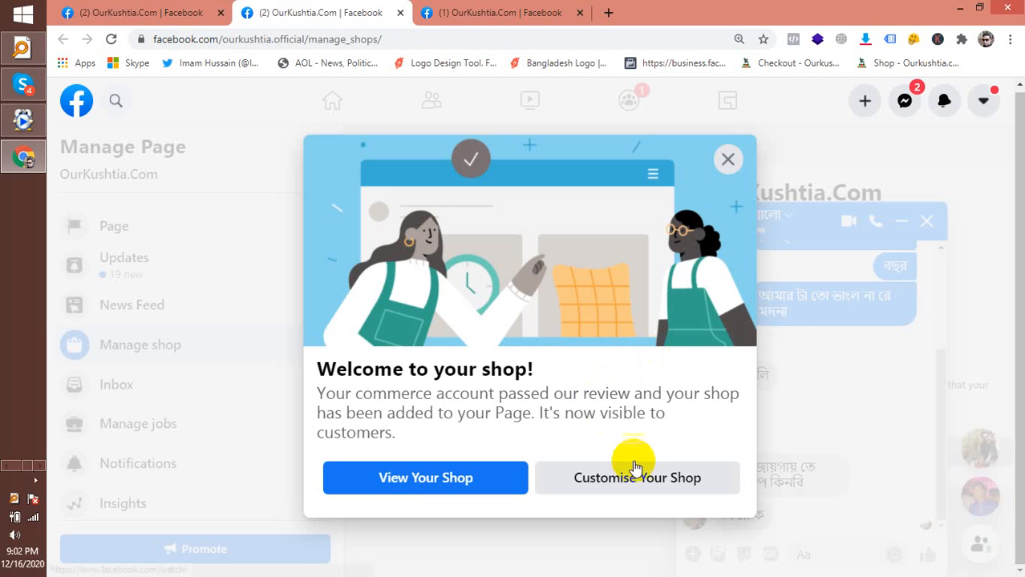
{"action": "left_click", "coordinate": [626, 491]}
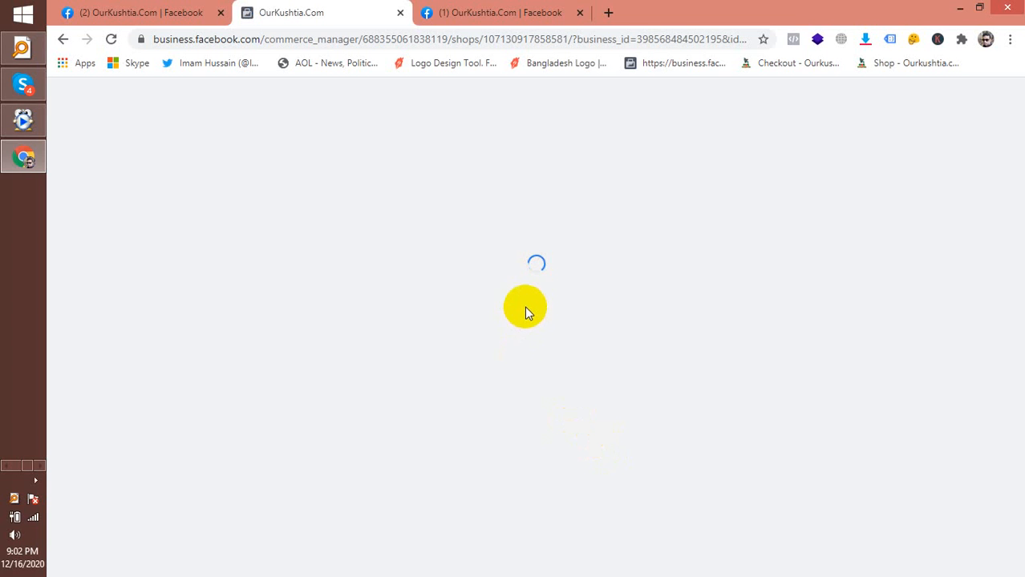
{"action": "left_click", "coordinate": [497, 14]}
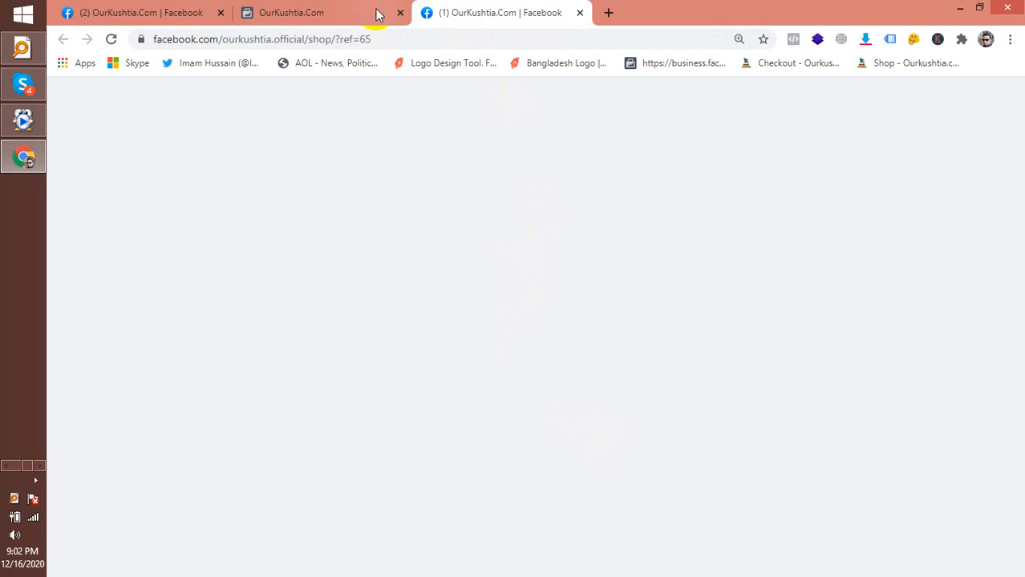
{"action": "left_click", "coordinate": [338, 12]}
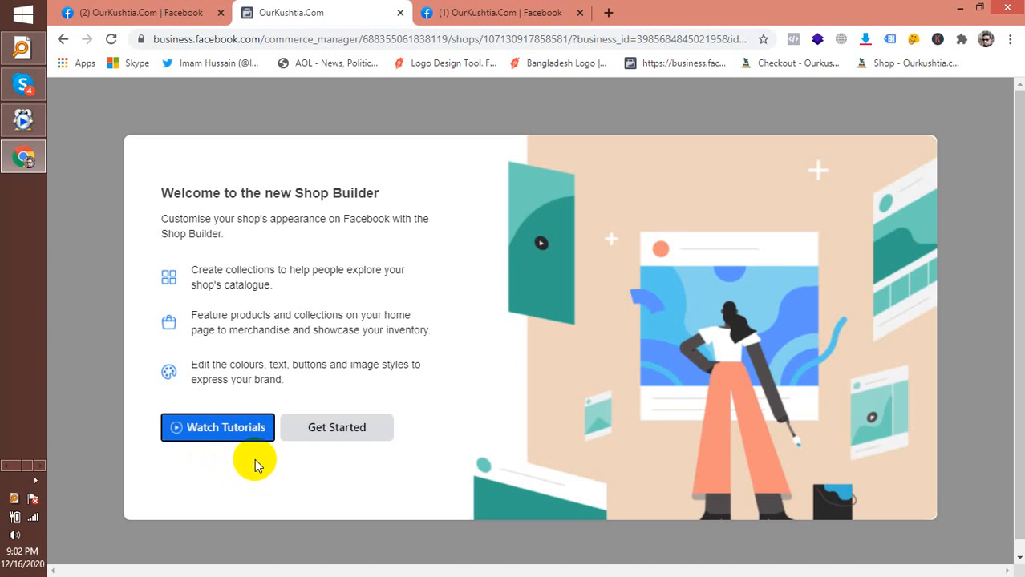
Dismiss the Shop Builder welcome and video tutorials tip to reach the shop's collections settings
{"action": "left_click", "coordinate": [347, 417]}
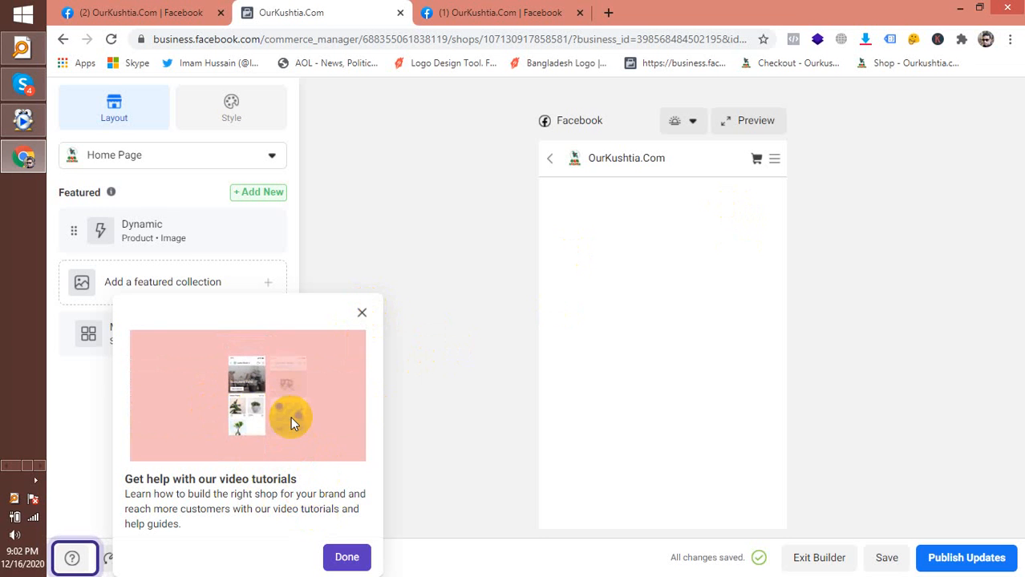
{"action": "left_click", "coordinate": [348, 558]}
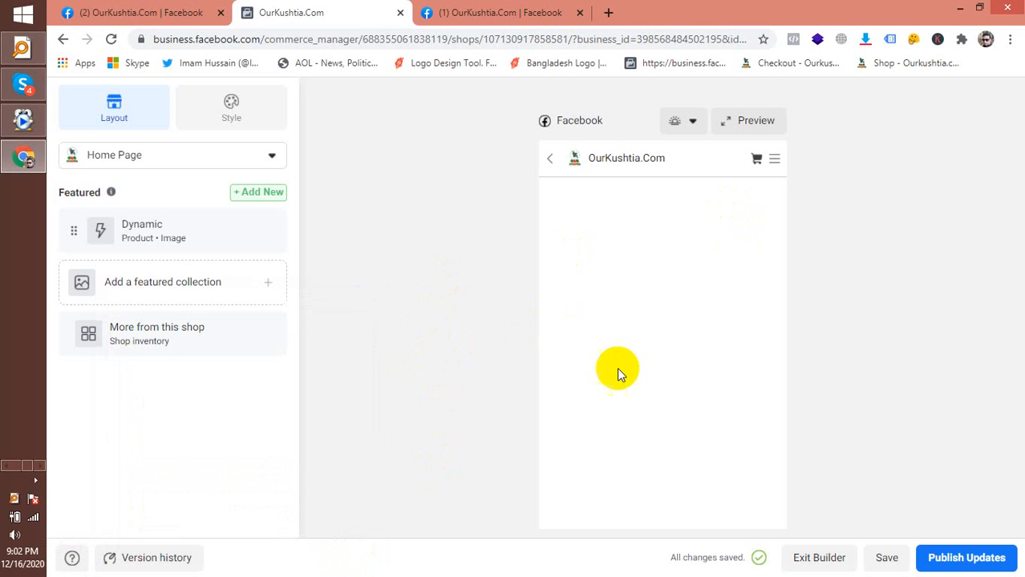
{"action": "left_click", "coordinate": [777, 160]}
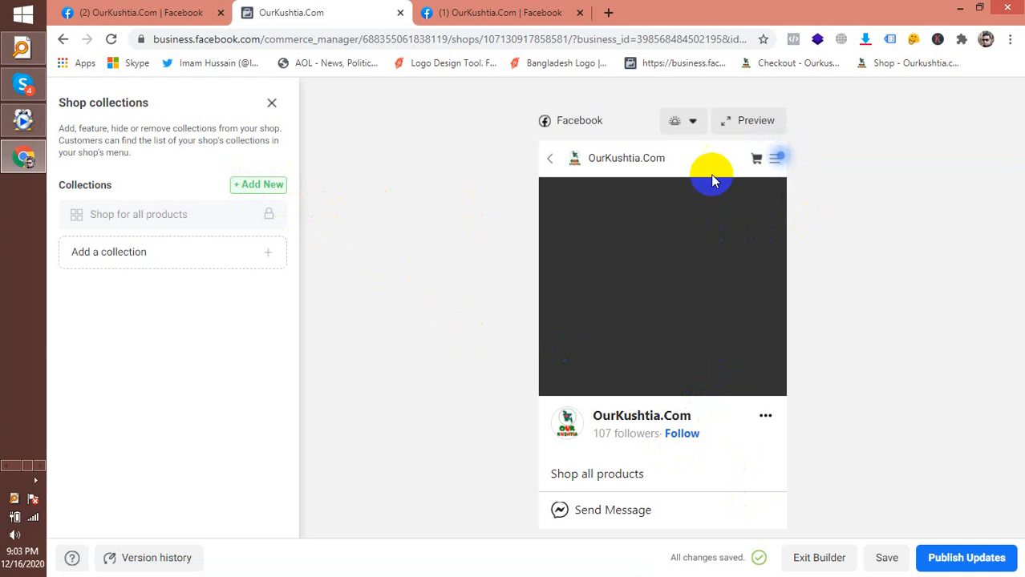
Browse the shop in the app preview as a customer, then close it and return to adding a collection
{"action": "left_click", "coordinate": [758, 122]}
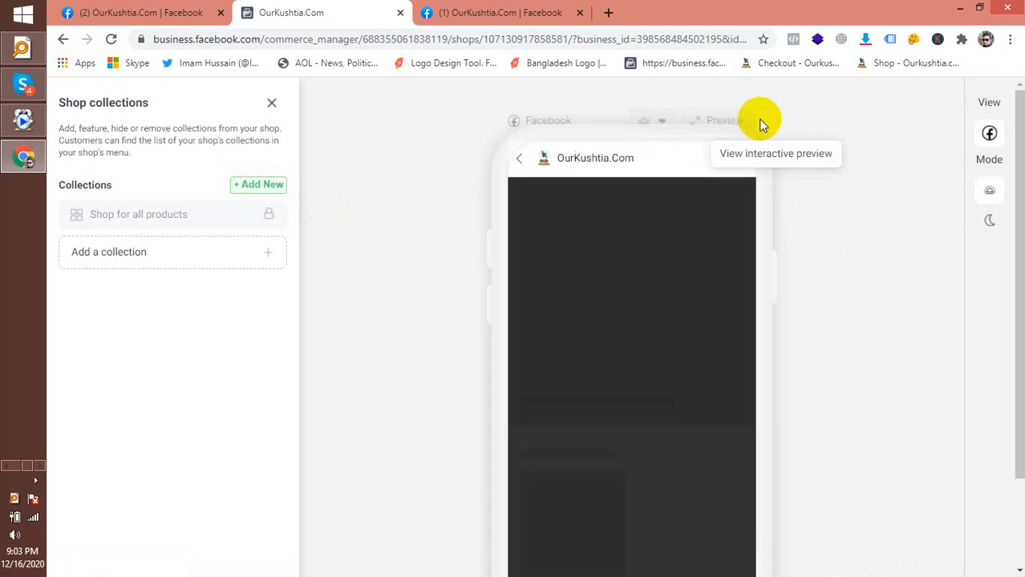
{"action": "scroll", "coordinate": [732, 253], "scroll_direction": "down", "scroll_amount": 1}
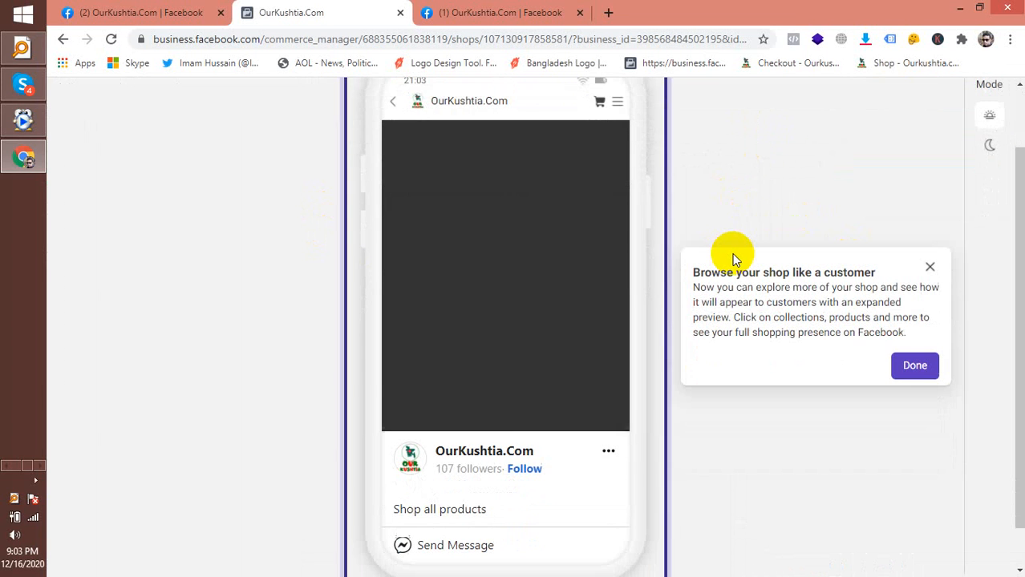
{"action": "left_click", "coordinate": [914, 367]}
{"action": "scroll", "coordinate": [529, 409], "scroll_direction": "down", "scroll_amount": 1}
{"action": "scroll", "coordinate": [560, 390], "scroll_direction": "up", "scroll_amount": 2}
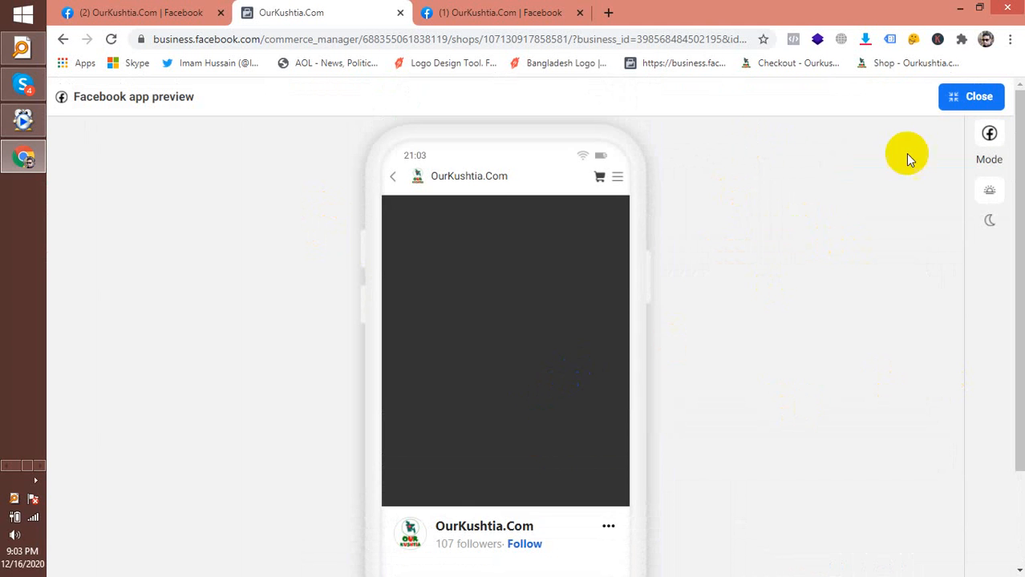
{"action": "left_click", "coordinate": [957, 110]}
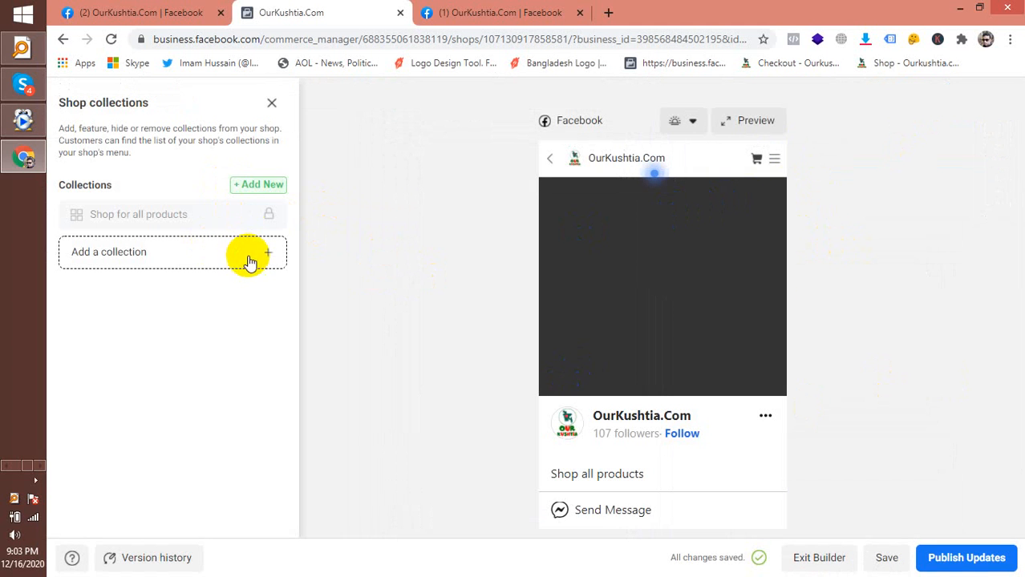
{"action": "left_click", "coordinate": [175, 268]}
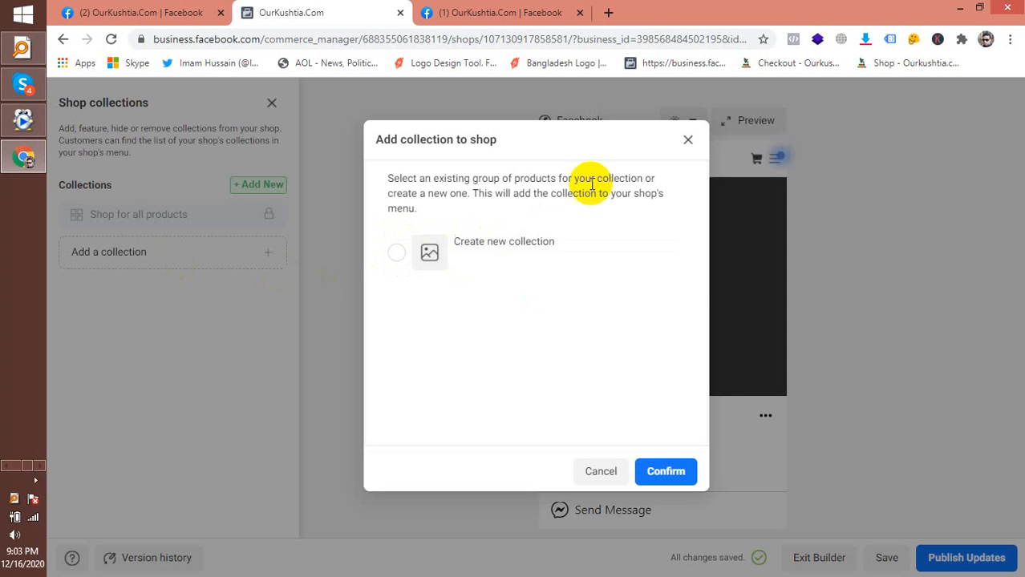
Reopen the add-collection dialog and confirm Create new collection
{"action": "left_click", "coordinate": [687, 140]}
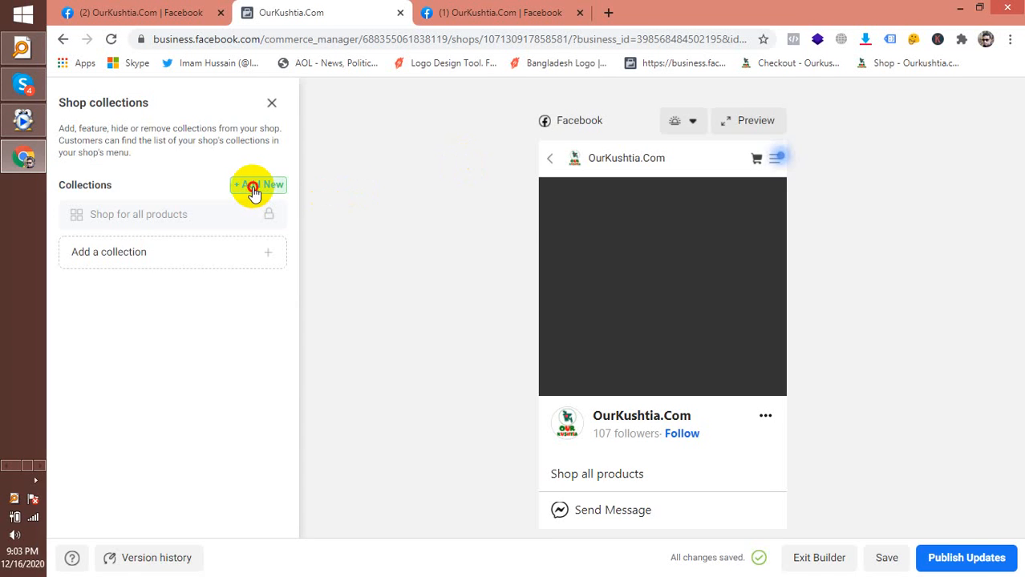
{"action": "left_click", "coordinate": [255, 192]}
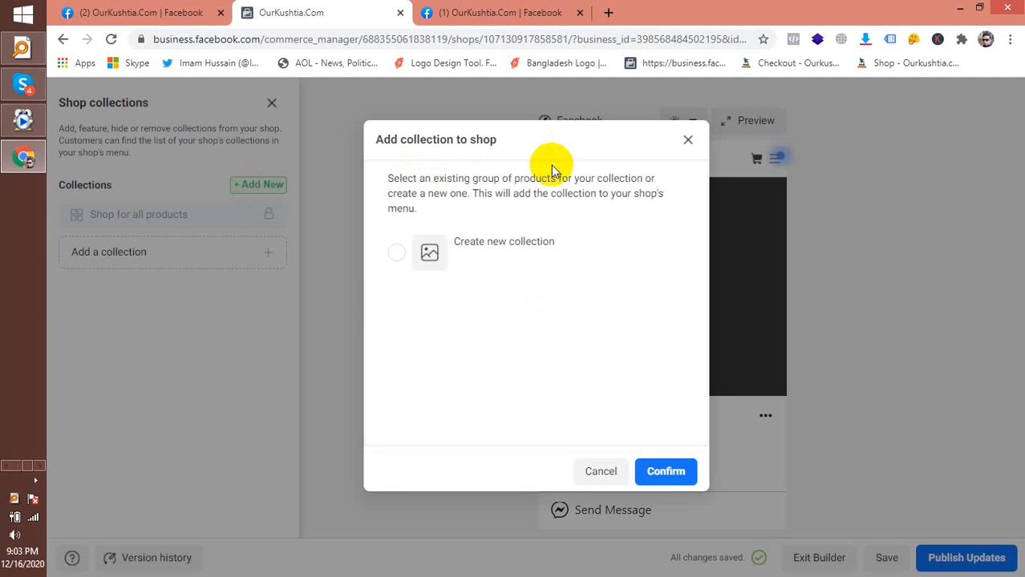
{"action": "left_click", "coordinate": [147, 258]}
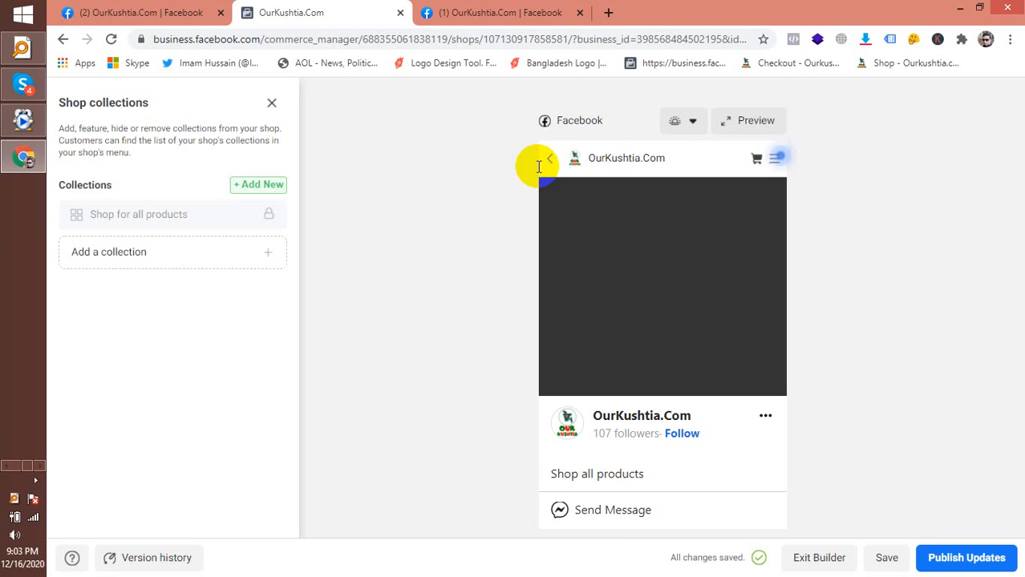
{"action": "left_click", "coordinate": [222, 258]}
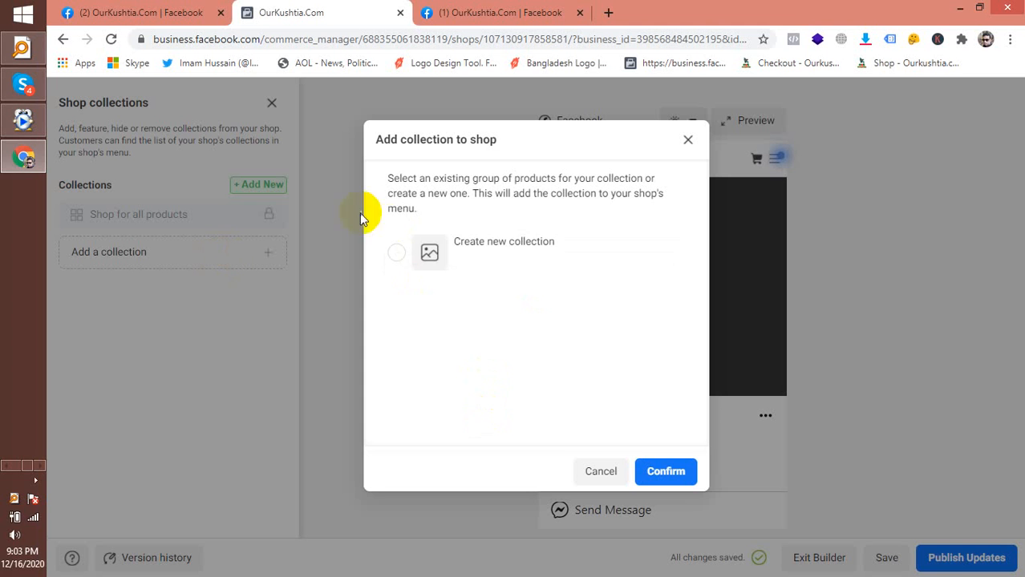
{"action": "left_click", "coordinate": [417, 245]}
{"action": "left_click", "coordinate": [688, 473]}
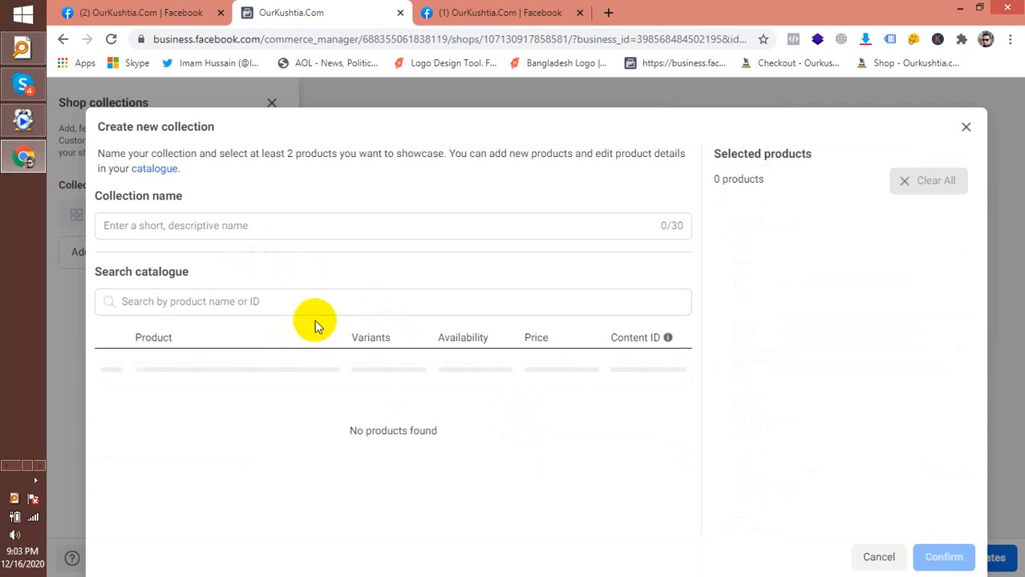
Start typing the collection name 'Winter Collection' and check 'winter' in a Google search in a new tab
{"action": "left_click", "coordinate": [194, 227]}
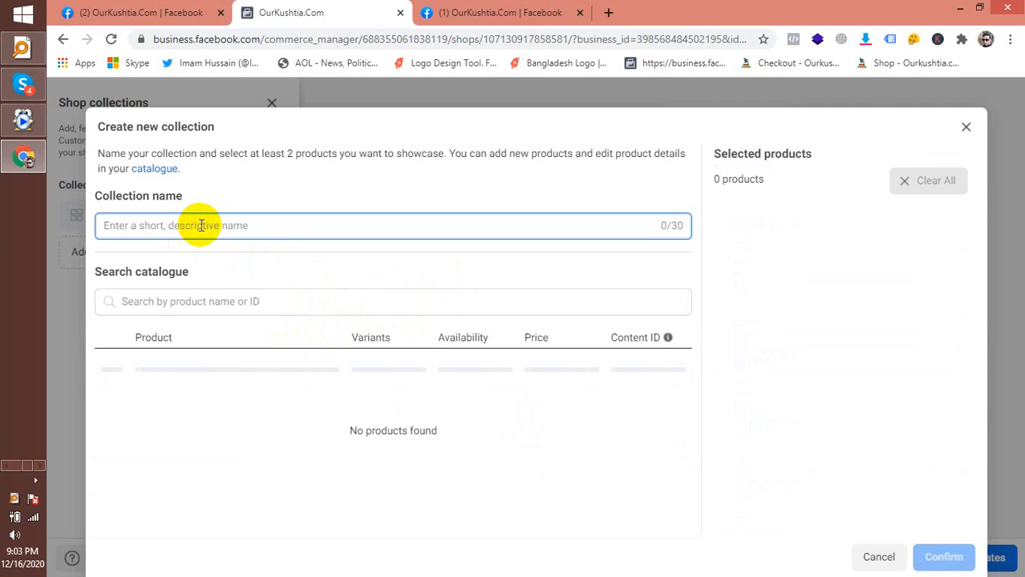
{"action": "type", "text": "Wint"}
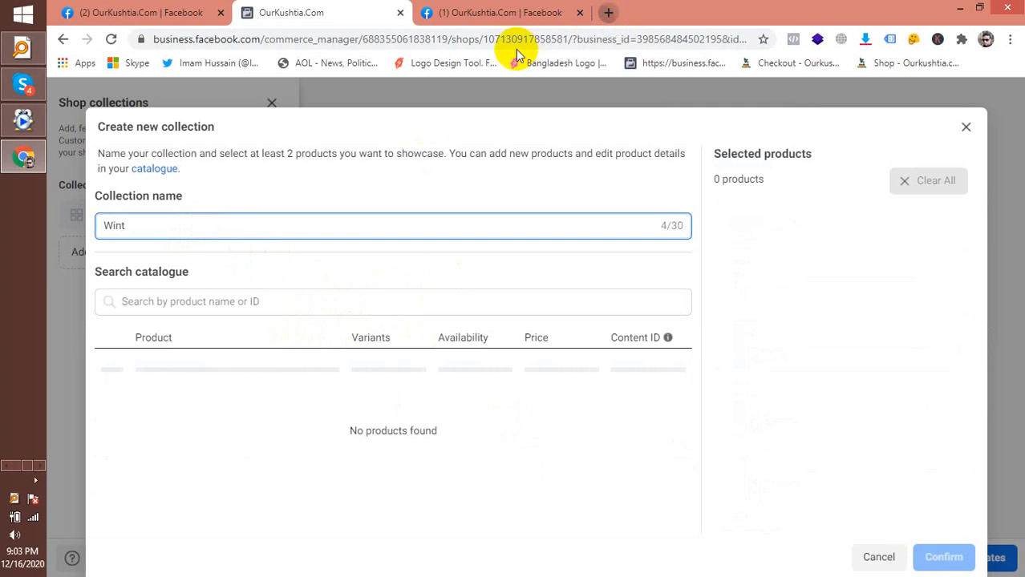
{"action": "key", "text": "ctrl+t"}
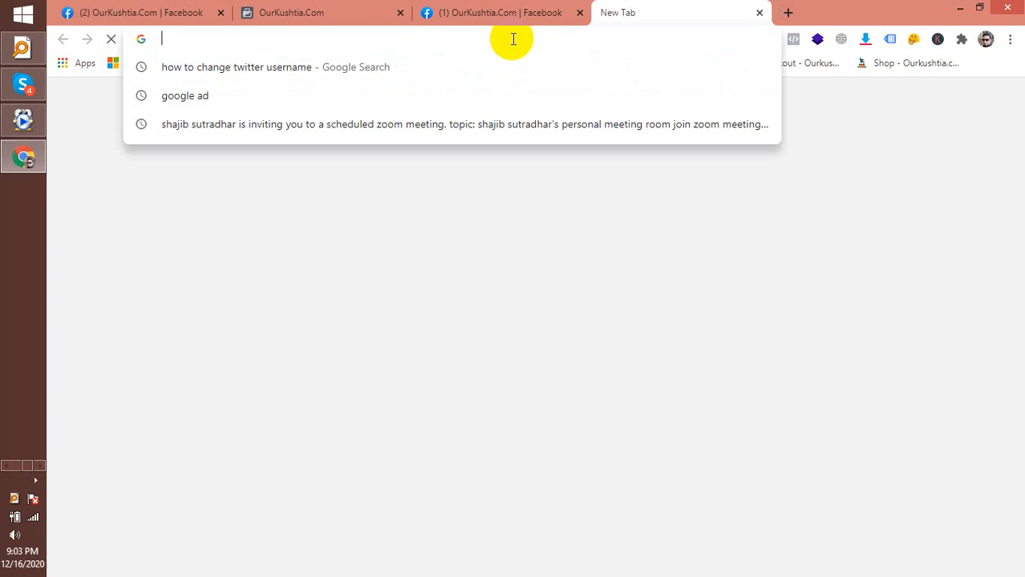
{"action": "type", "text": "winter"}
{"action": "key", "text": "Return"}
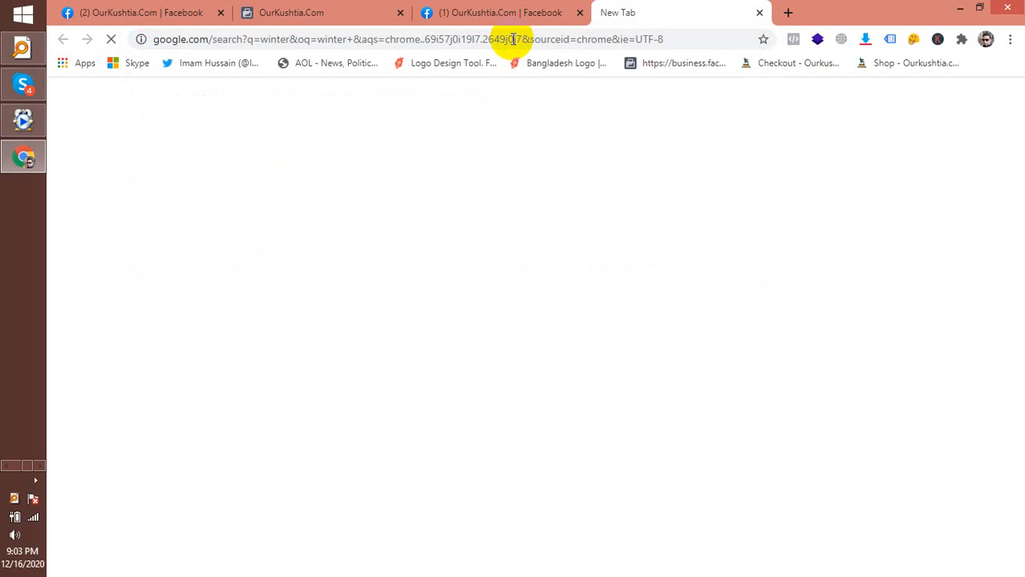
{"action": "left_click", "coordinate": [332, 16]}
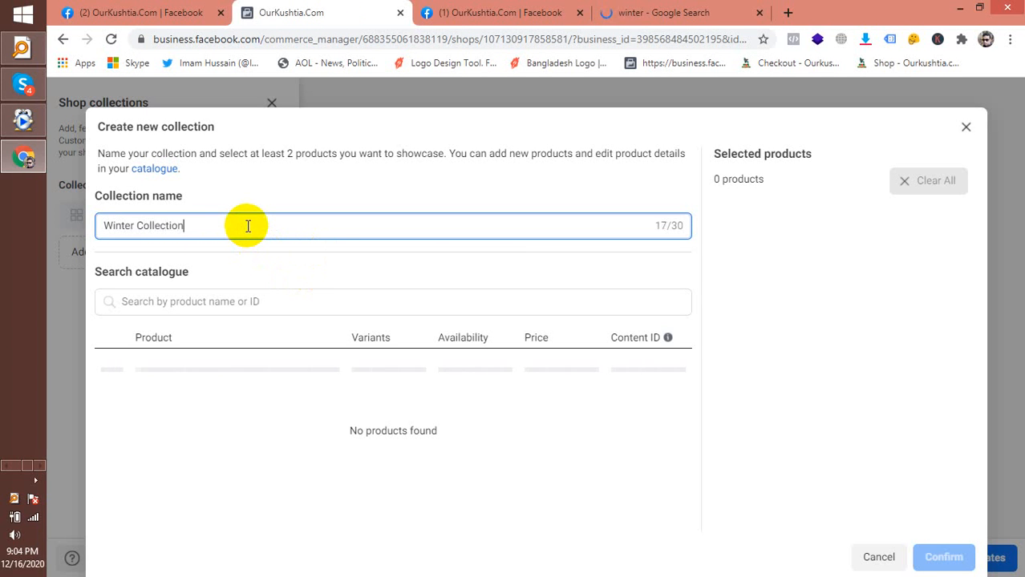
Search the catalogue for 'Our Kushtia Catalogue', correcting the misspellings along the way
{"action": "left_click", "coordinate": [182, 307]}
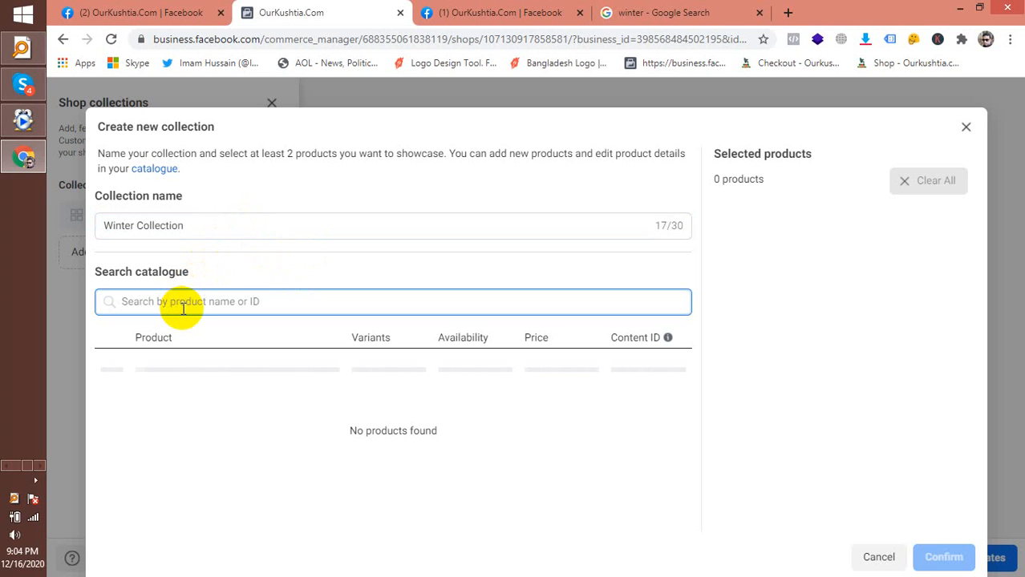
{"action": "type", "text": "our"}
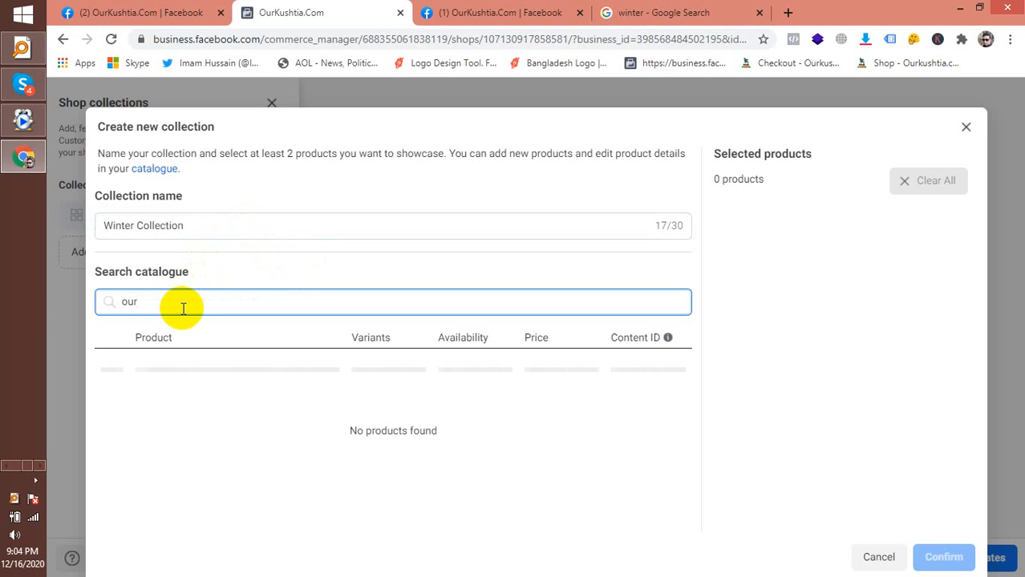
{"action": "type", "text": "kushtia "}
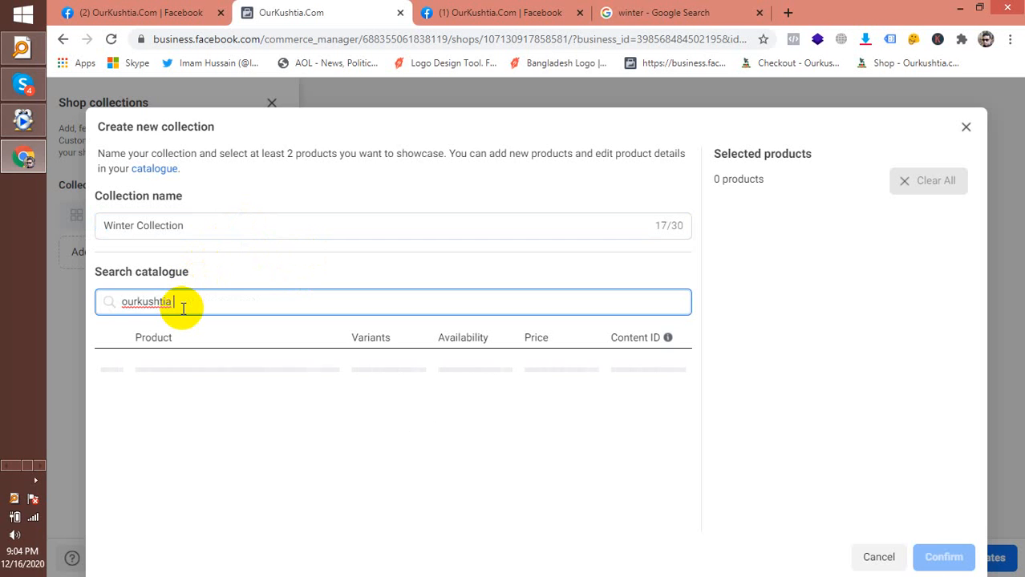
{"action": "type", "text": "ca"}
{"action": "key", "text": "BackSpace"}
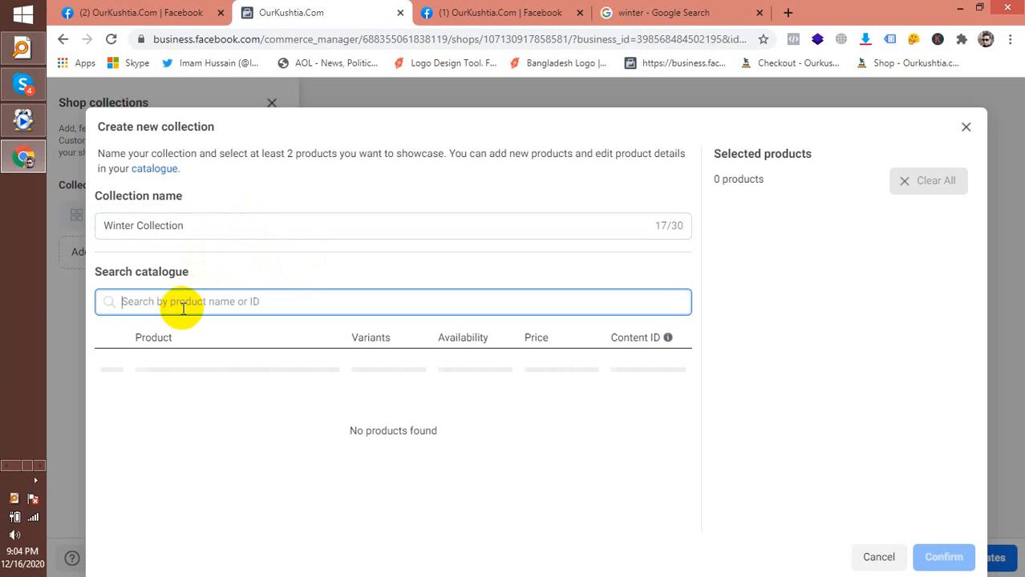
{"action": "type", "text": "0"}
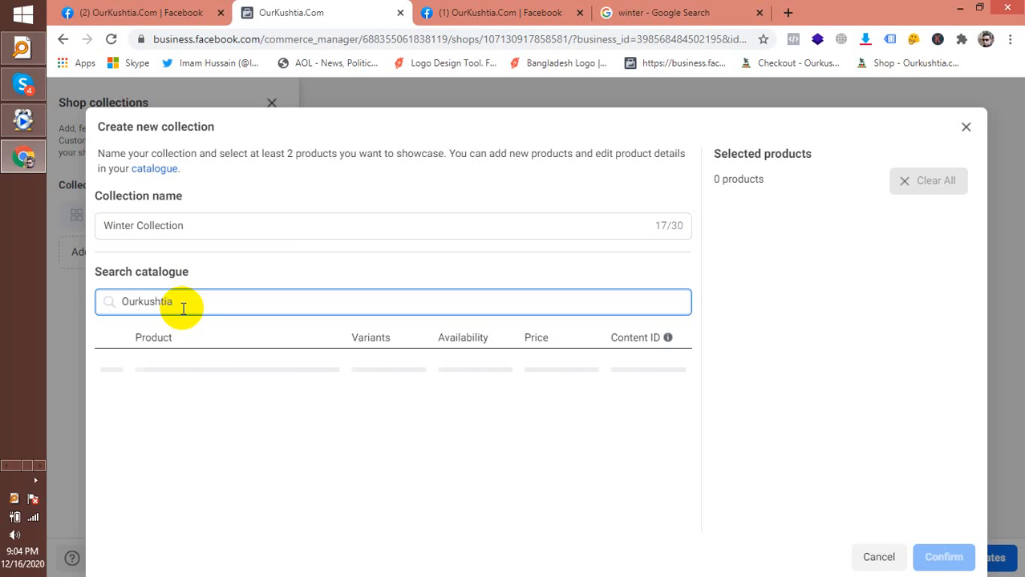
{"action": "key", "text": "BackSpace"}
{"action": "key", "text": "BackSpace"}
{"action": "key", "text": "BackSpace"}
{"action": "key", "text": "BackSpace"}
{"action": "key", "text": "BackSpace"}
{"action": "key", "text": "BackSpace"}
{"action": "key", "text": "BackSpace"}
{"action": "key", "text": "BackSpace"}
{"action": "key", "text": "BackSpace"}
{"action": "type", "text": "Ou"}
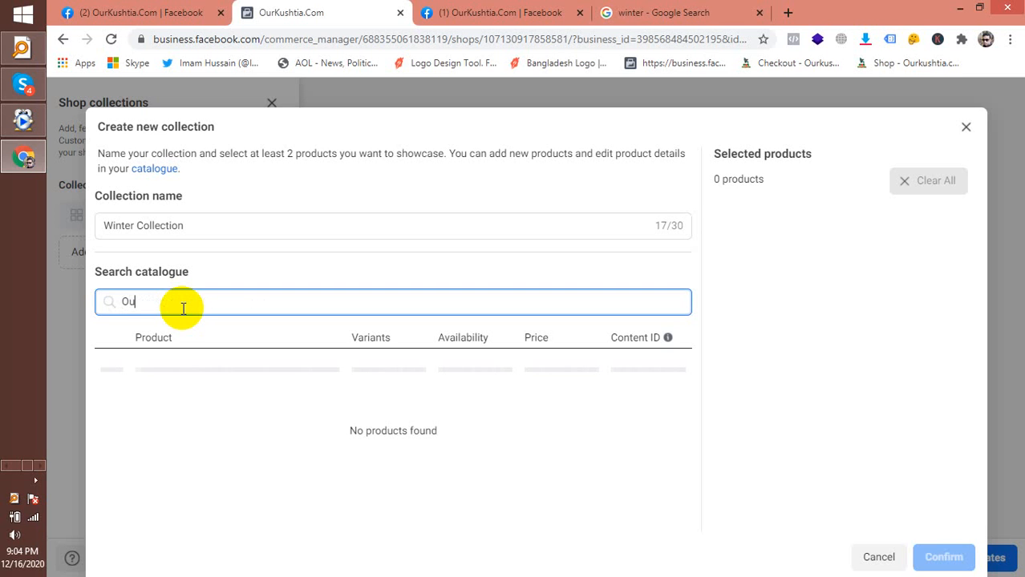
{"action": "key", "text": "BackSpace"}
{"action": "type", "text": "Our Kushtia Catelogue"}
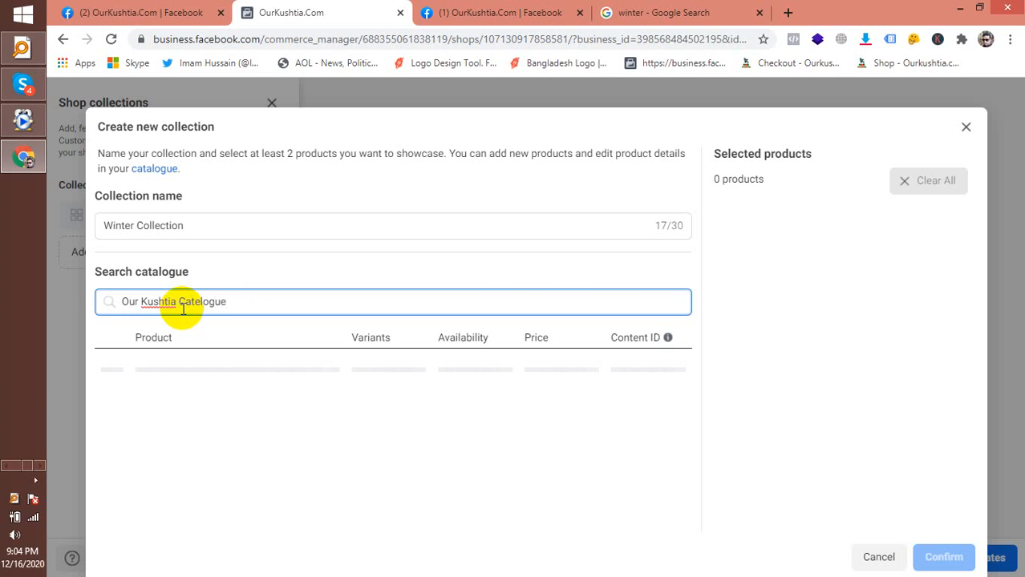
{"action": "key", "text": "BackSpace"}
{"action": "key", "text": "BackSpace"}
{"action": "key", "text": "BackSpace"}
{"action": "key", "text": "BackSpace"}
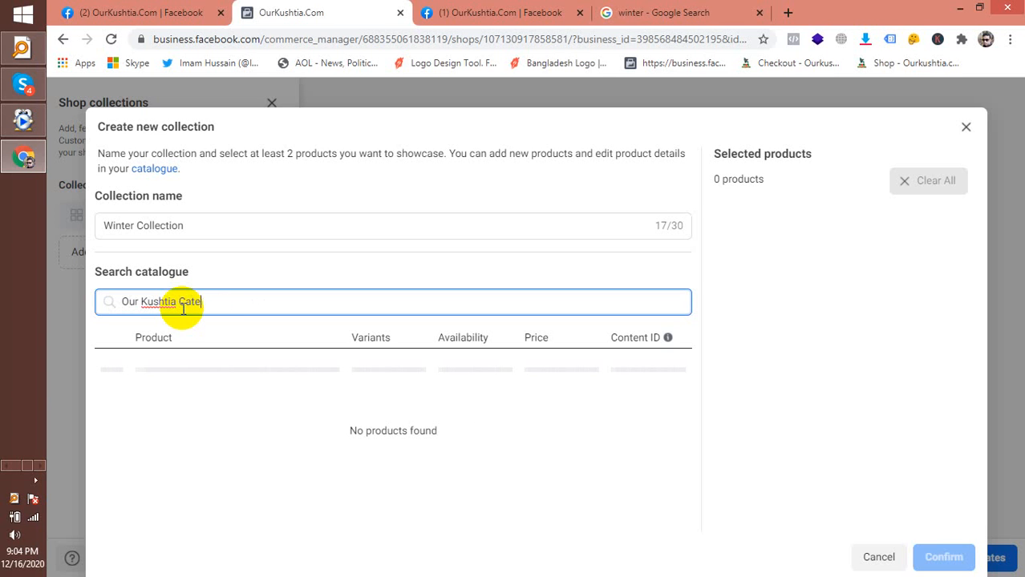
{"action": "key", "text": "BackSpace"}
{"action": "type", "text": "alogue"}
{"action": "key", "text": "BackSpace"}
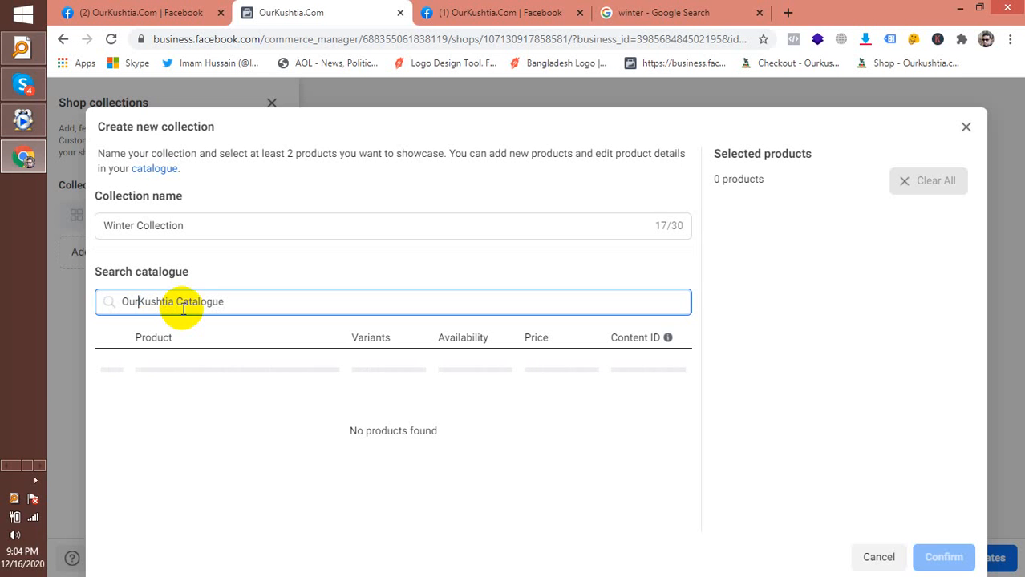
{"action": "left_click", "coordinate": [417, 394]}
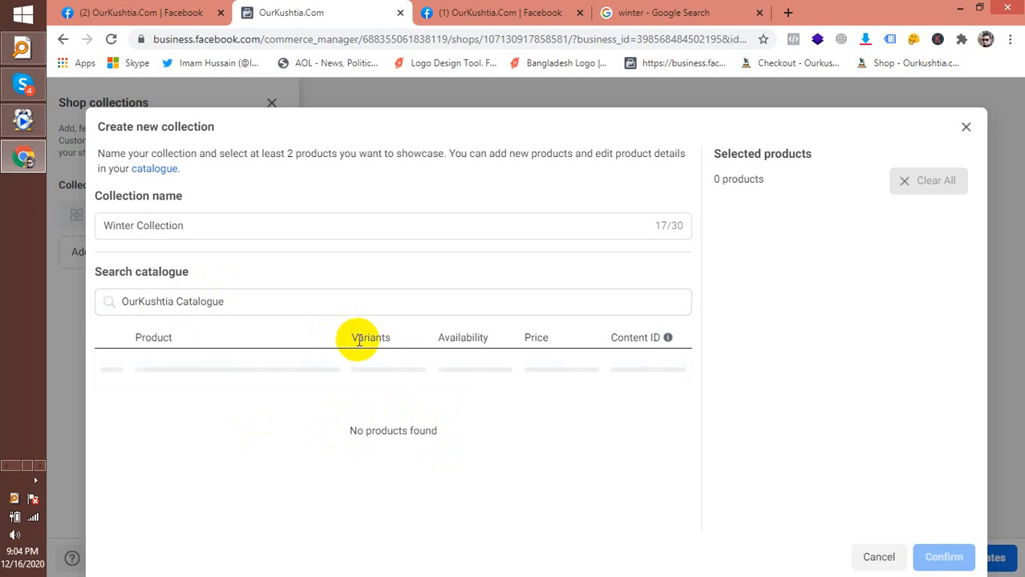
Try to pick a product from the empty results, then open the catalogue to add products
{"action": "left_click", "coordinate": [258, 370]}
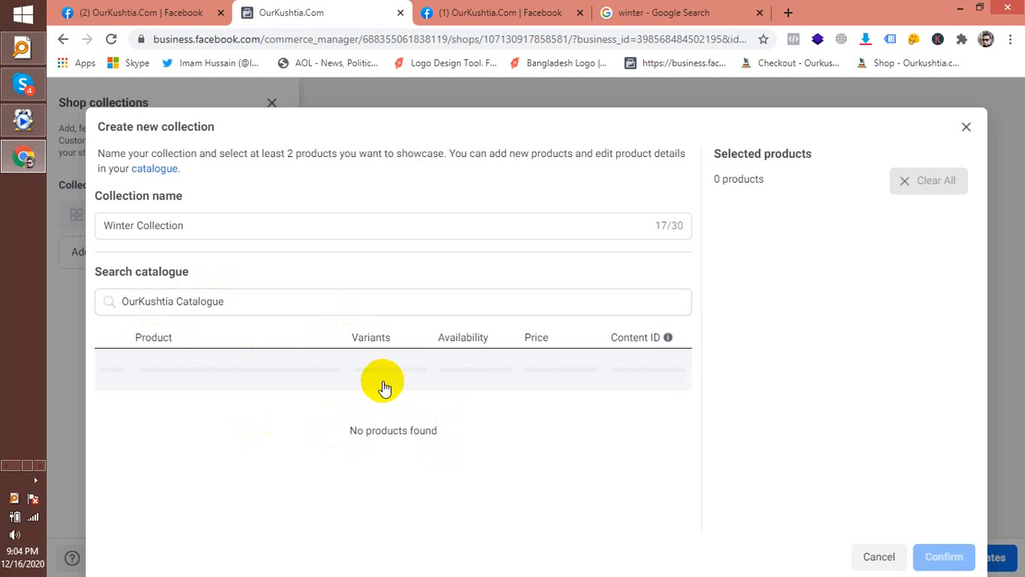
{"action": "left_click", "coordinate": [253, 296]}
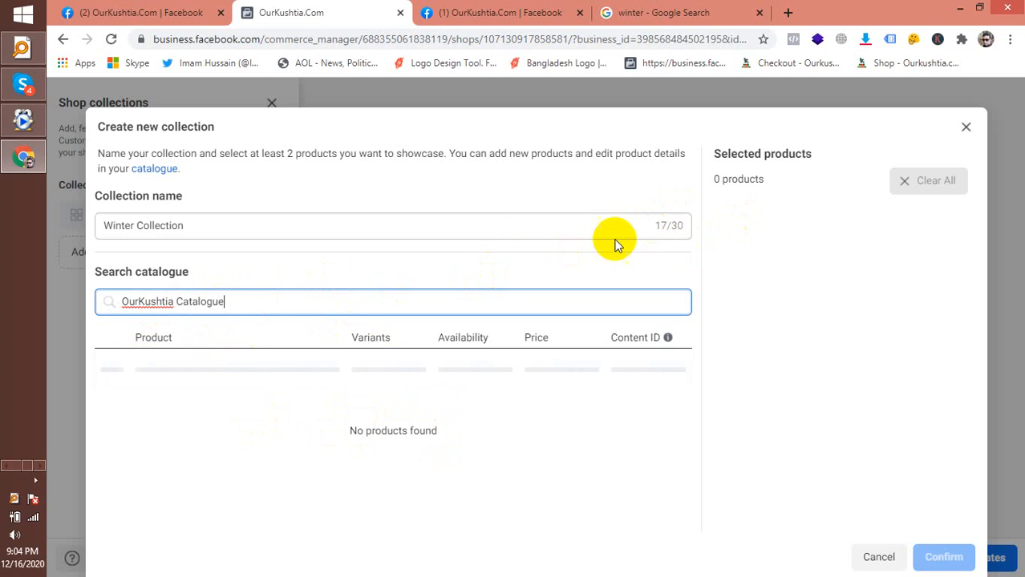
{"action": "left_click", "coordinate": [290, 229]}
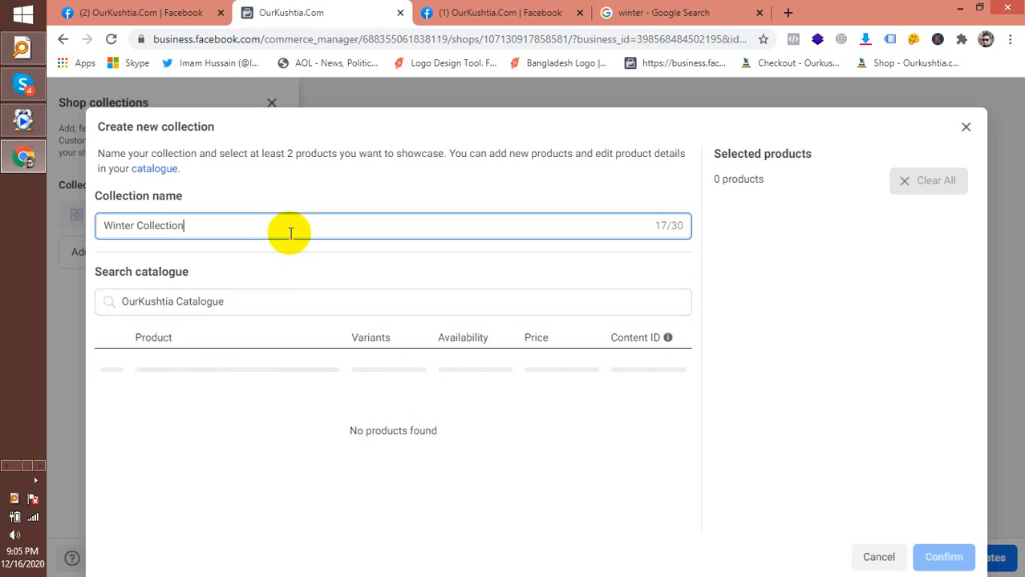
{"action": "left_click", "coordinate": [155, 175]}
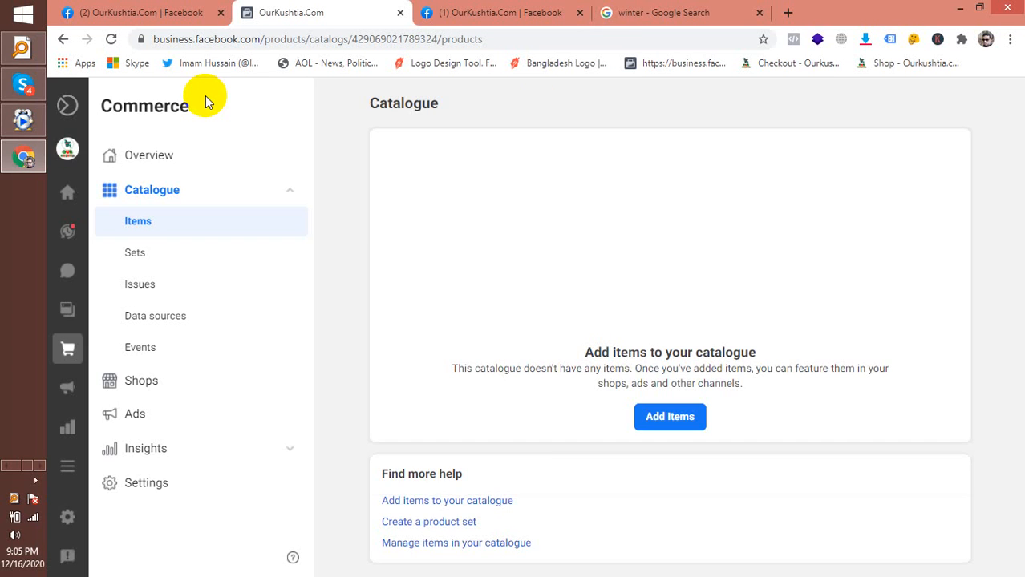
Choose Add Items on the empty catalogue and go to adding items one at a time
{"action": "left_click", "coordinate": [680, 427]}
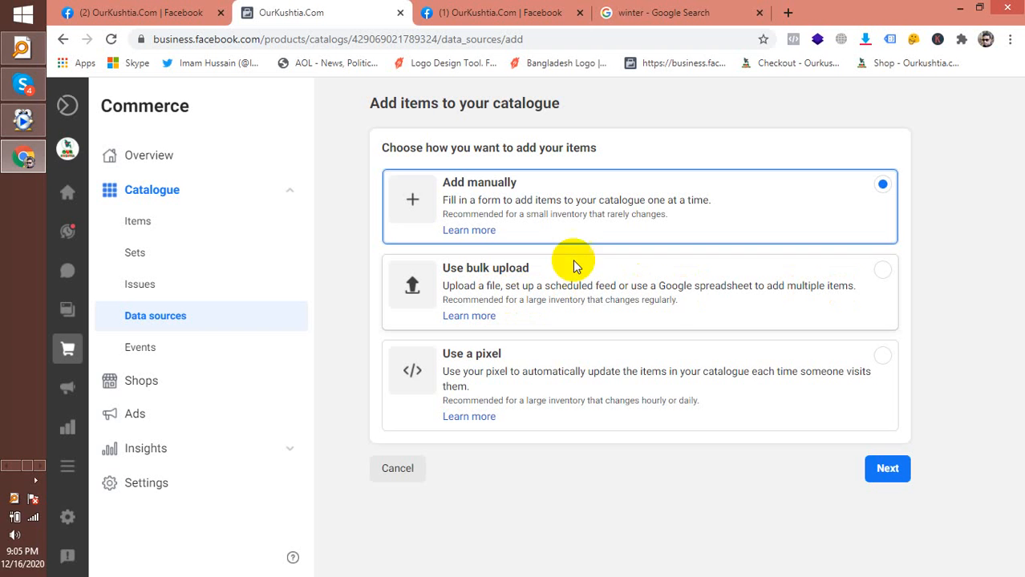
{"action": "left_click", "coordinate": [477, 199]}
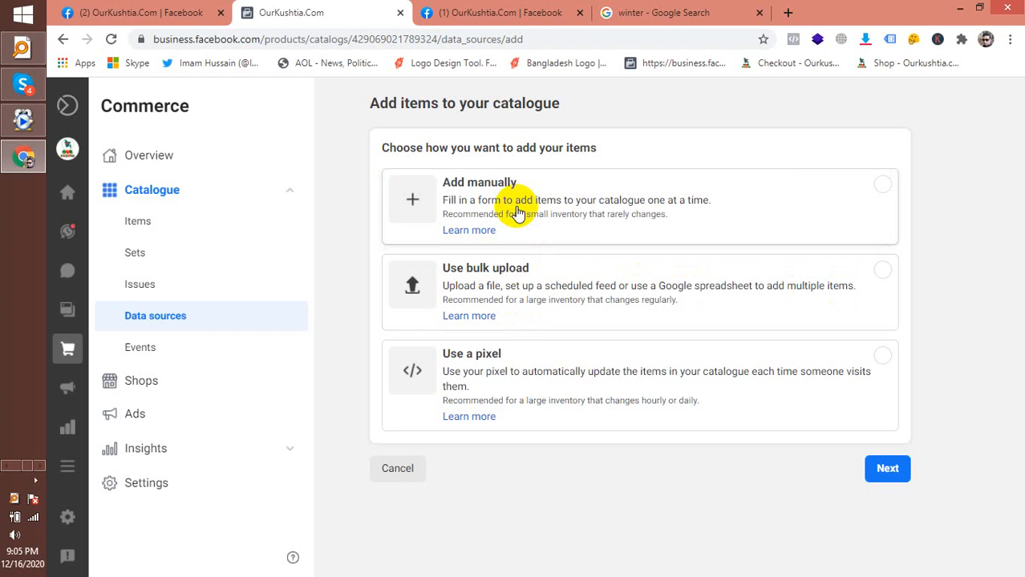
Choose Add manually, continue to the new item form and note the 500×500 minimum image size
{"action": "left_click", "coordinate": [876, 191]}
{"action": "left_click", "coordinate": [903, 475]}
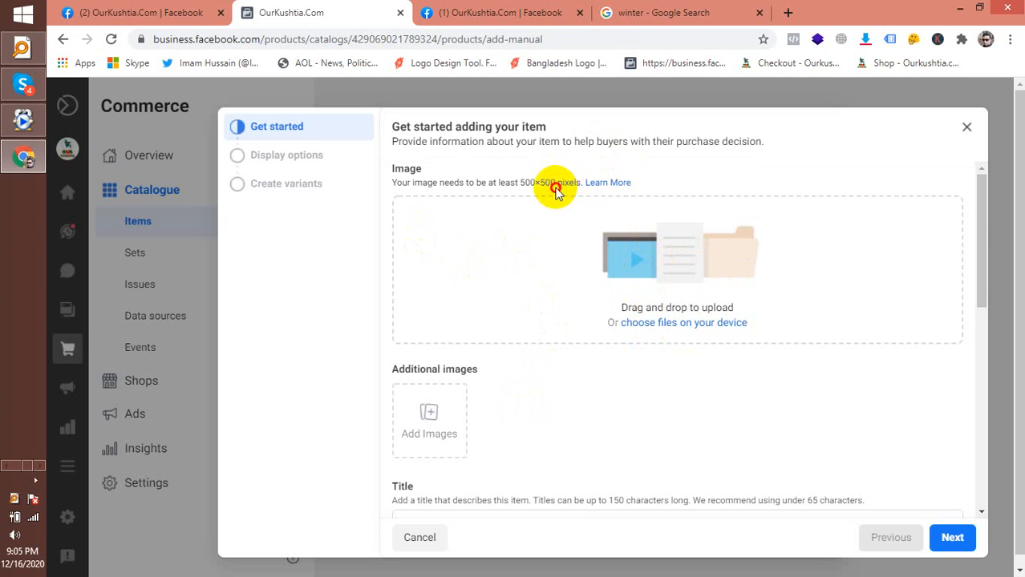
{"action": "left_click_drag", "start_coordinate": [553, 183], "coordinate": [521, 187]}
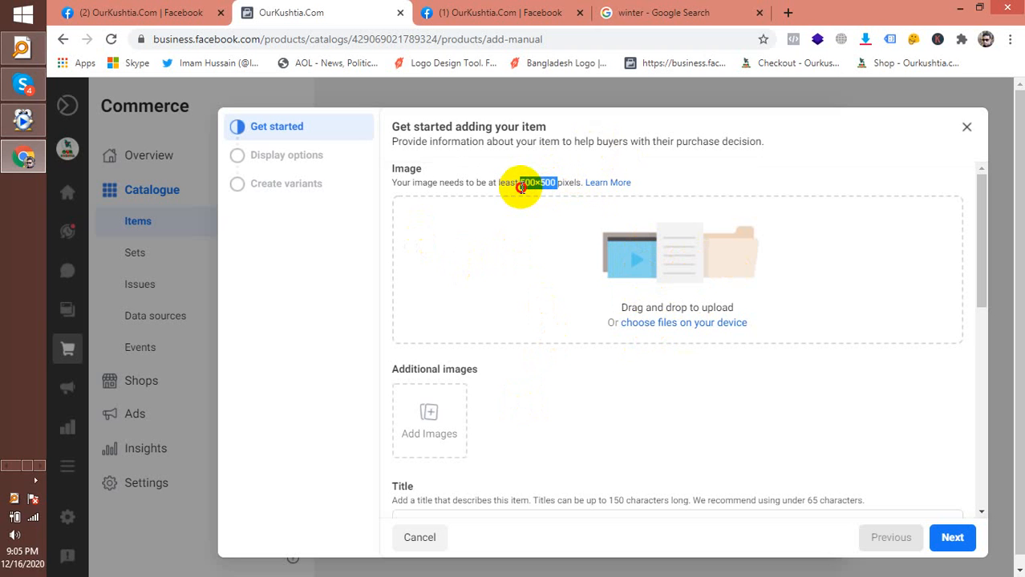
{"action": "triple_click", "coordinate": [531, 189]}
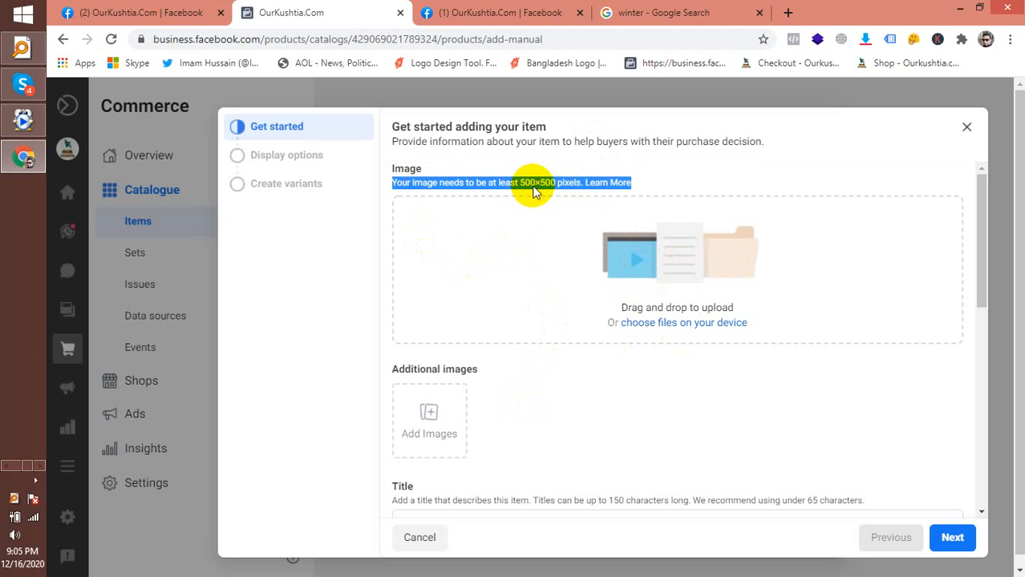
{"action": "left_click", "coordinate": [529, 387]}
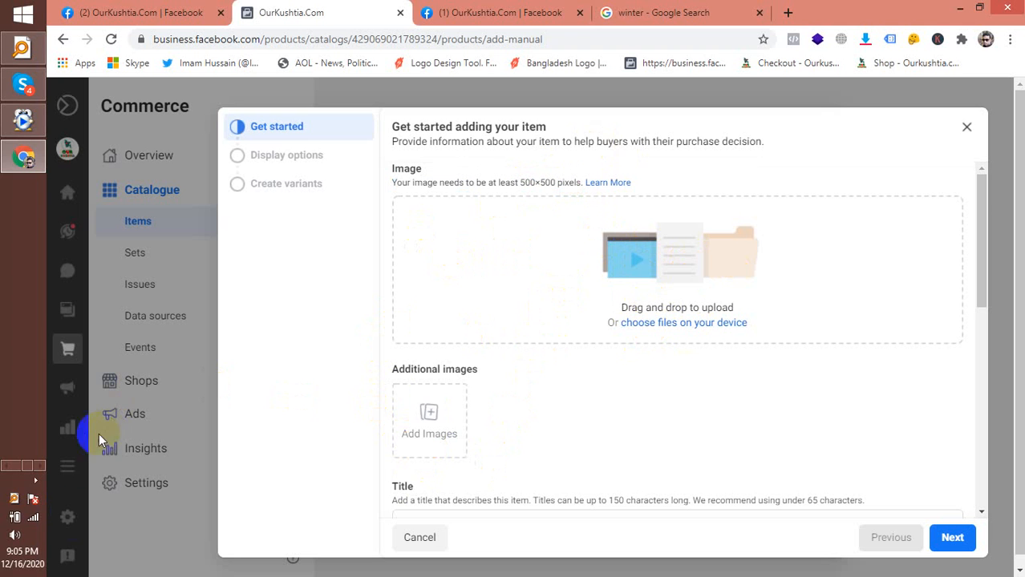
{"action": "left_click", "coordinate": [35, 481]}
{"action": "left_click", "coordinate": [35, 483]}
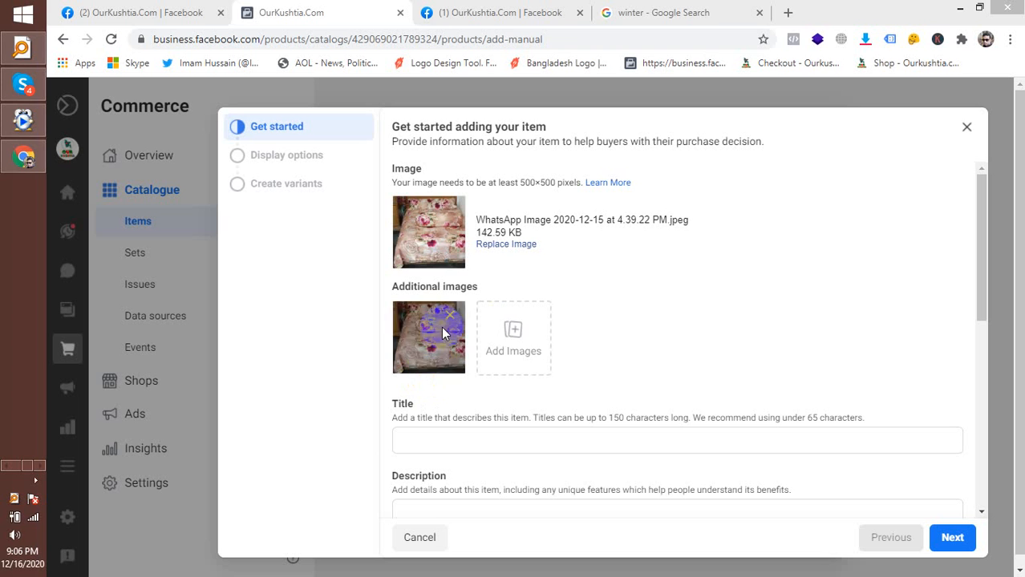
Add the bed-sheet photo as an additional image, cancelling the extra file dialog
{"action": "left_click", "coordinate": [514, 352]}
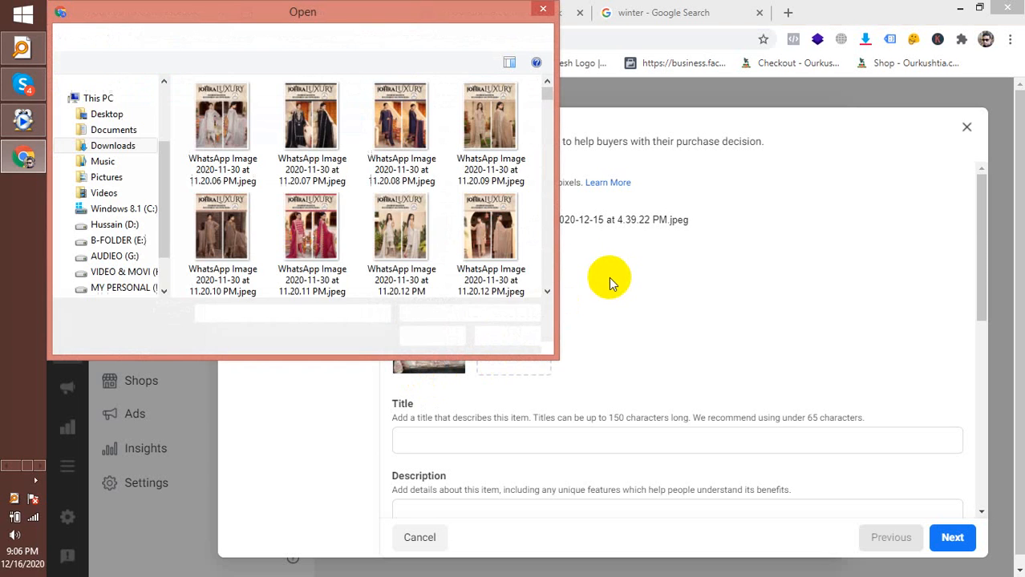
{"action": "left_click", "coordinate": [534, 336]}
{"action": "scroll", "coordinate": [504, 339], "scroll_direction": "down", "scroll_amount": 2}
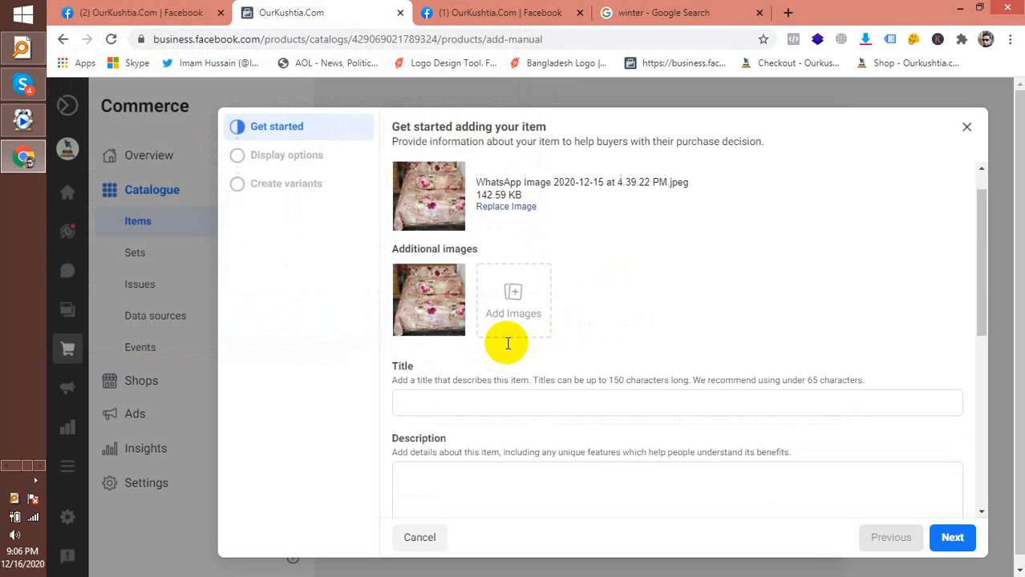
{"action": "left_click", "coordinate": [492, 290]}
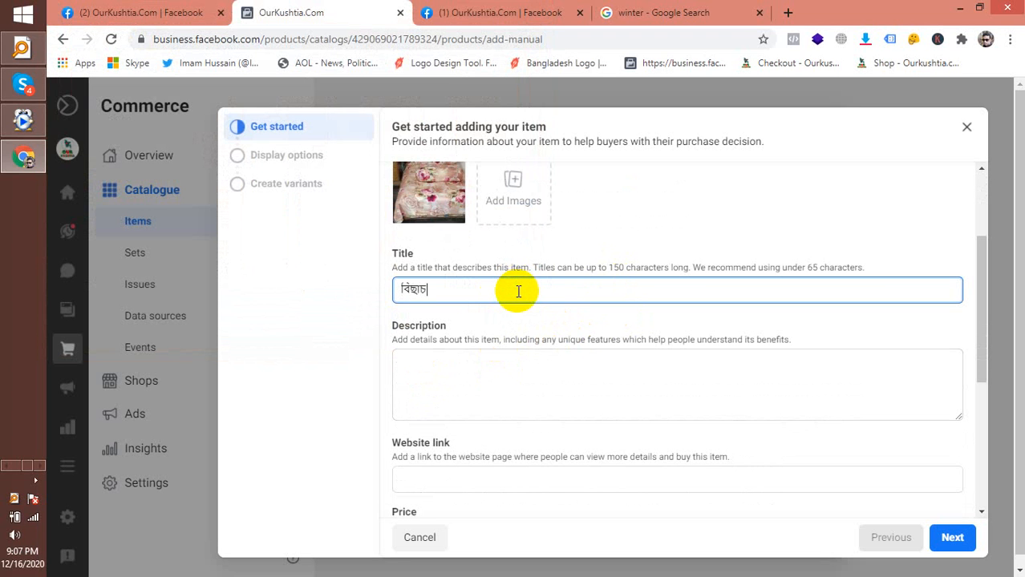
Finish the title 'বিছানার সুন্দর চাদর' and add the description 'সুলভ মূল্যে বিছানার সুন্দর সুন্দর চাদর কিন'
{"action": "type", "text": "সু"}
{"action": "type", "text": "ন্দর চাদর"}
{"action": "left_click", "coordinate": [499, 370]}
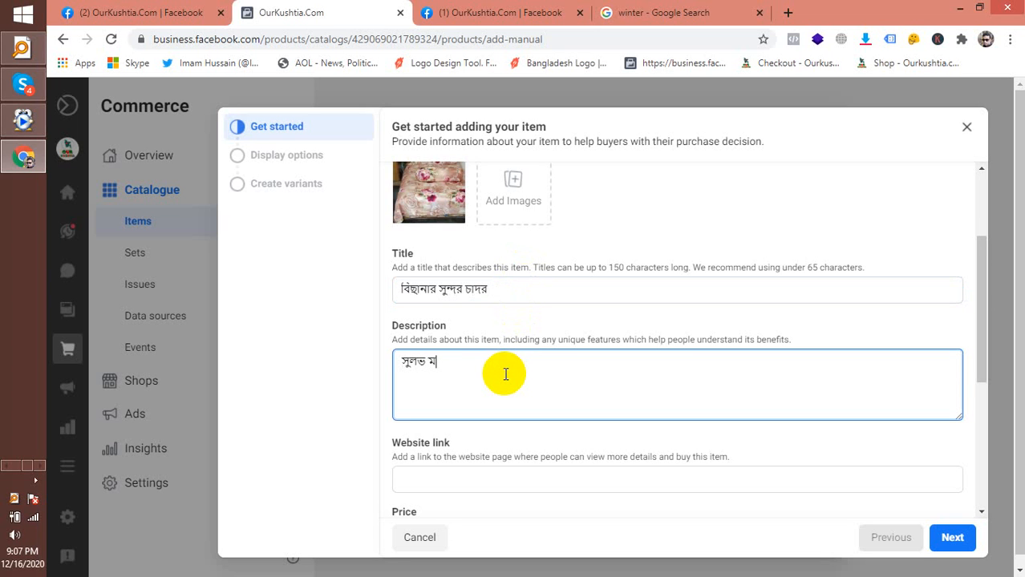
{"action": "type", "text": "সুলভ মূল্যে বিছানার সুন্দর"}
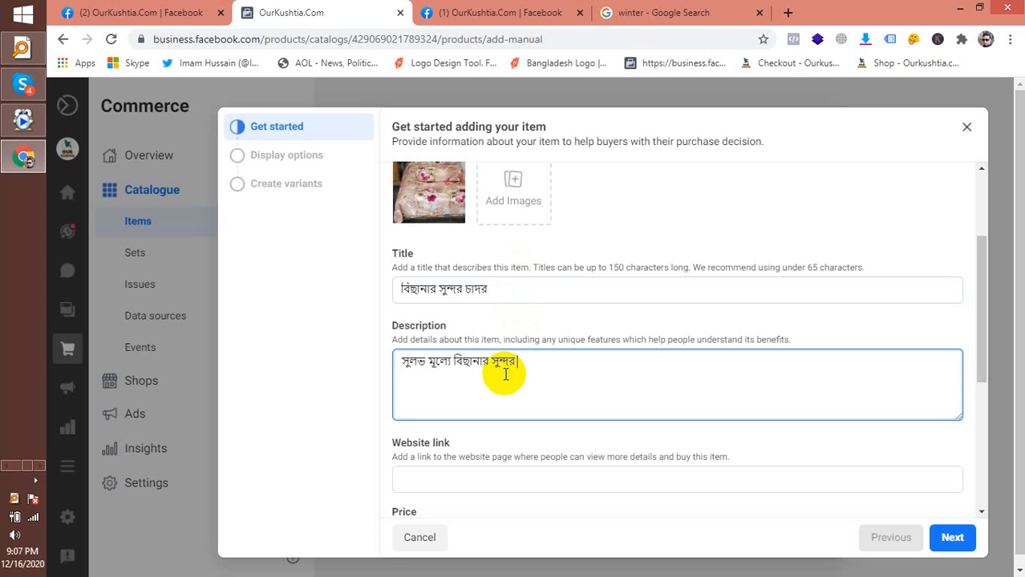
{"action": "type", "text": " সুন্দর চাদর কিনুন ।"}
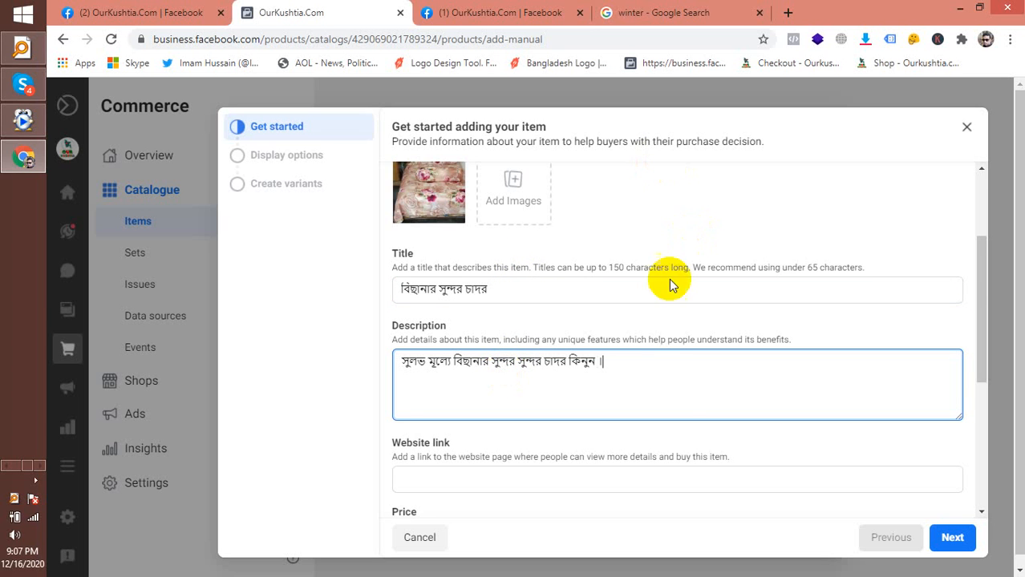
{"action": "scroll", "coordinate": [606, 377], "scroll_direction": "down", "scroll_amount": 2}
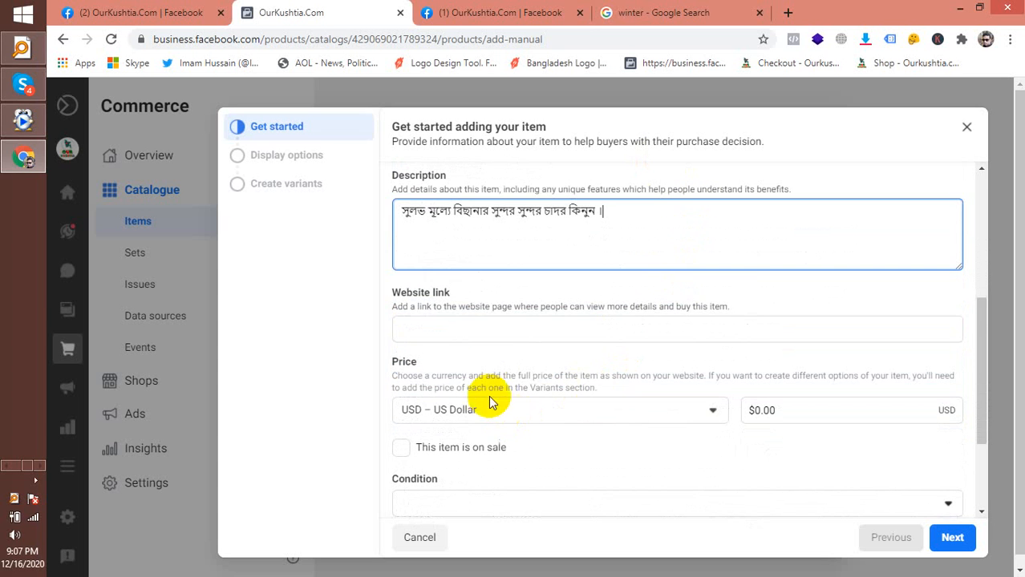
{"action": "left_click", "coordinate": [495, 325]}
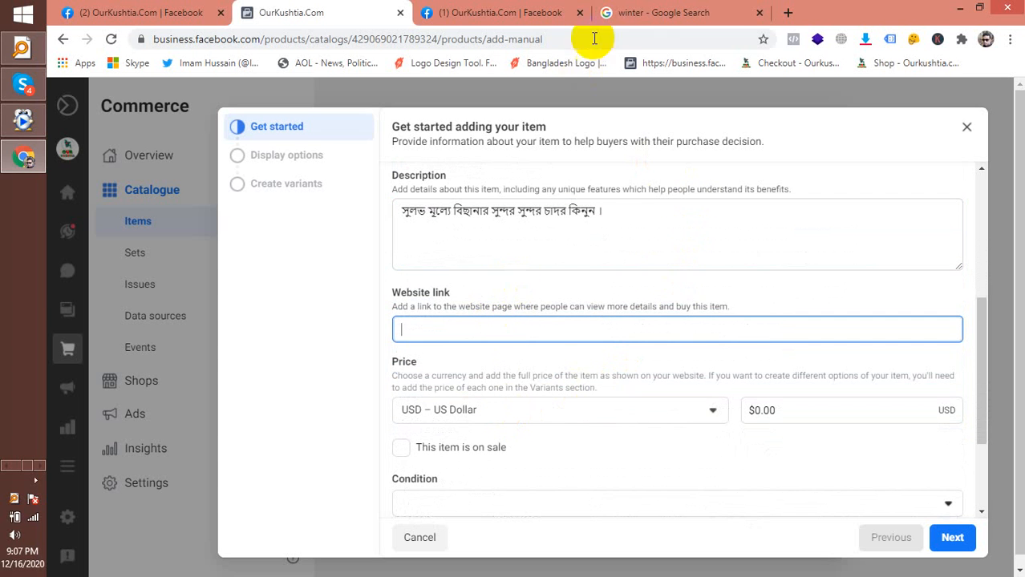
{"action": "left_click", "coordinate": [656, 13]}
{"action": "left_click", "coordinate": [581, 39]}
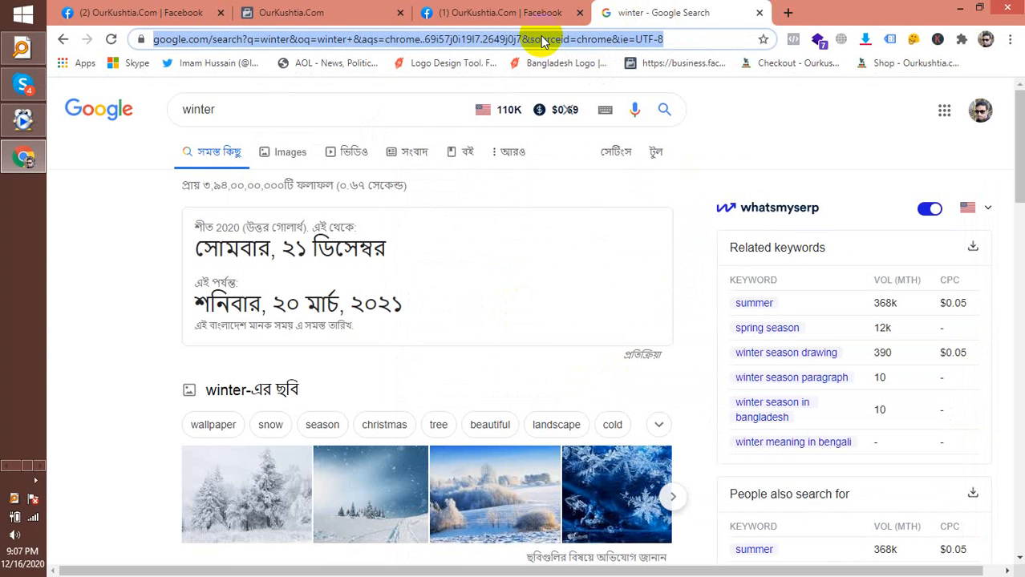
{"action": "type", "text": "ourkushtia.com"}
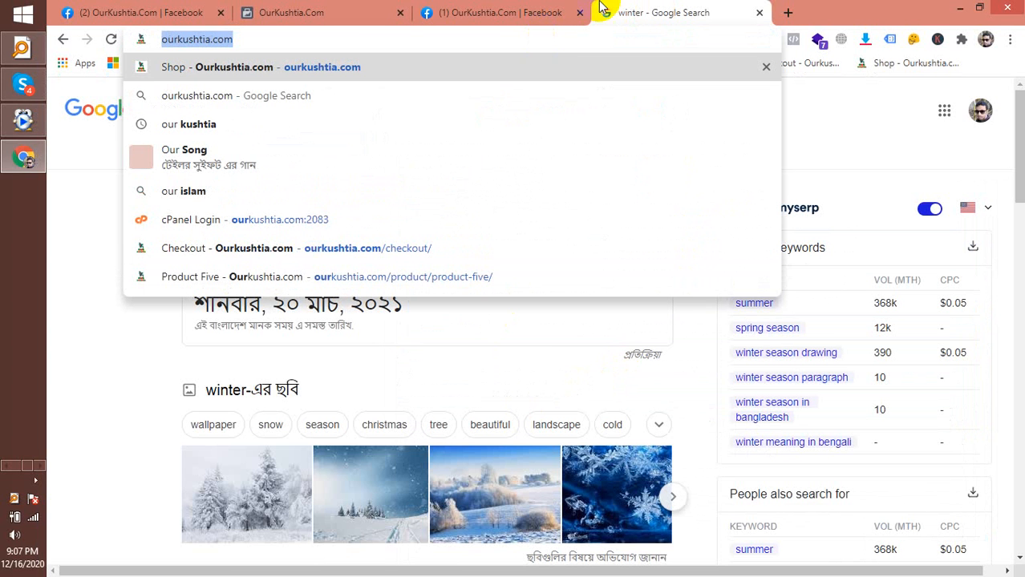
{"action": "left_click", "coordinate": [547, 12]}
{"action": "left_click", "coordinate": [365, 12]}
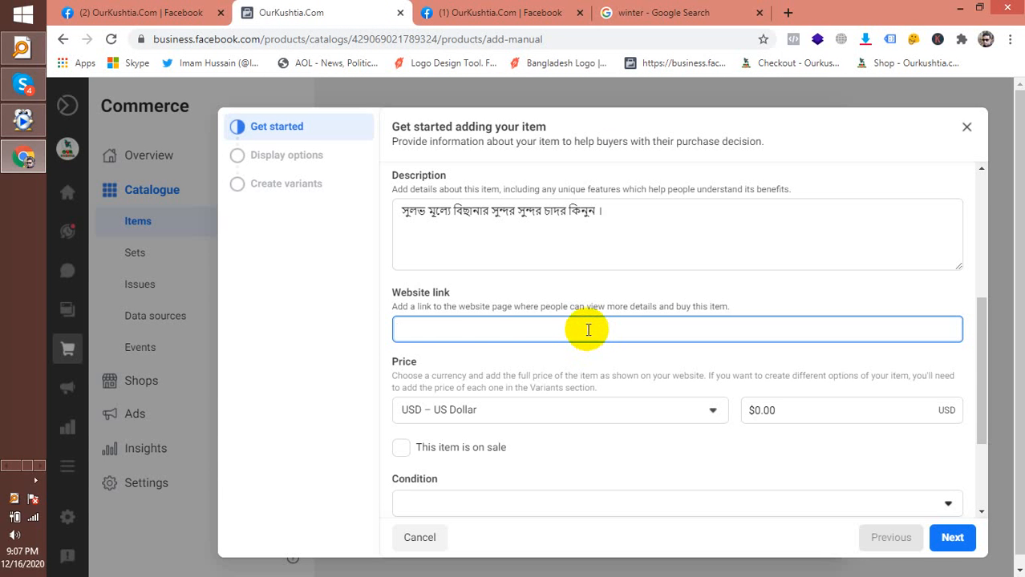
{"action": "type", "text": "https://ourkushtia.com/"}
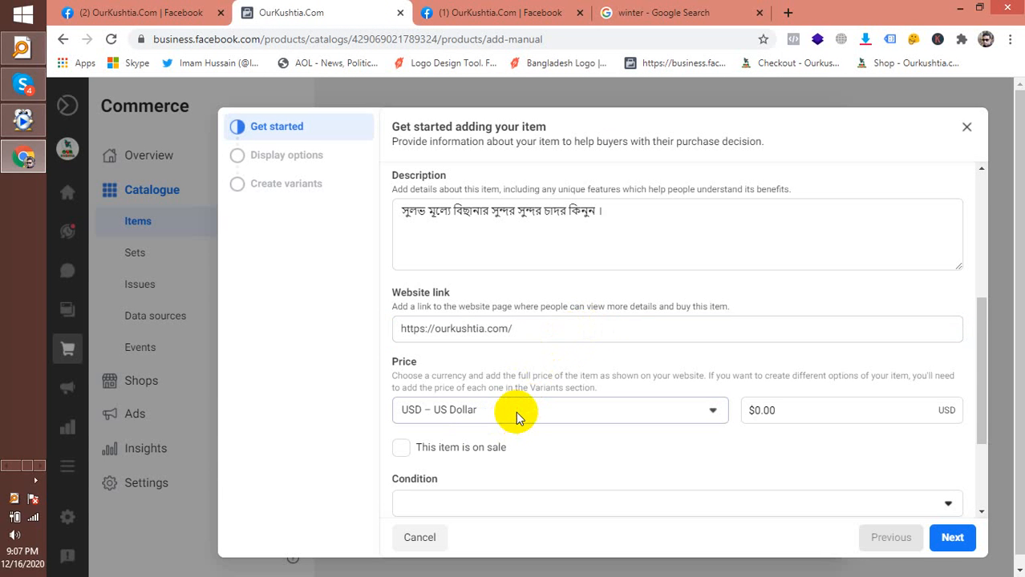
Set the price currency to BDT – Bangladeshi Taka
{"action": "left_click", "coordinate": [515, 412]}
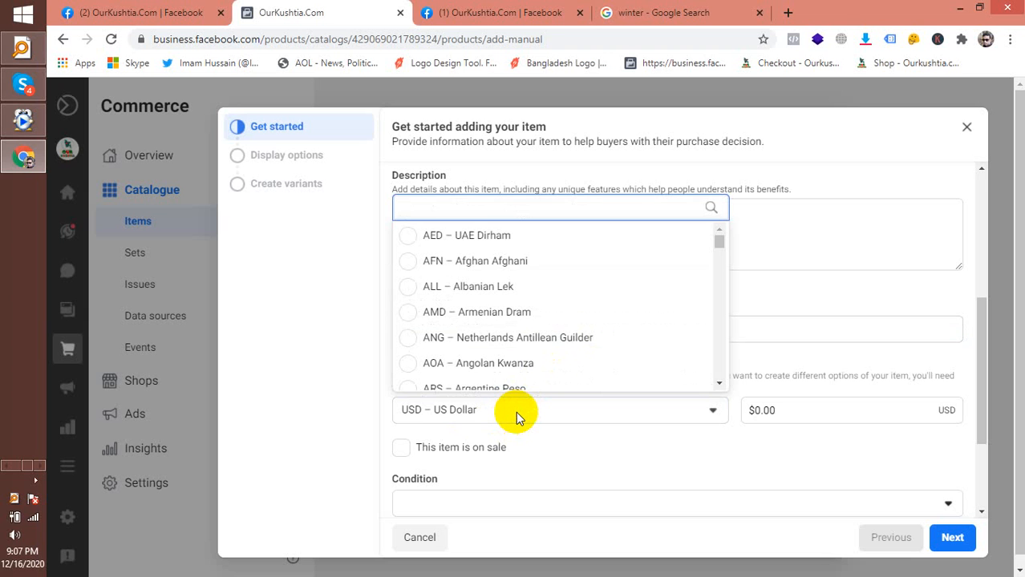
{"action": "type", "text": "b"}
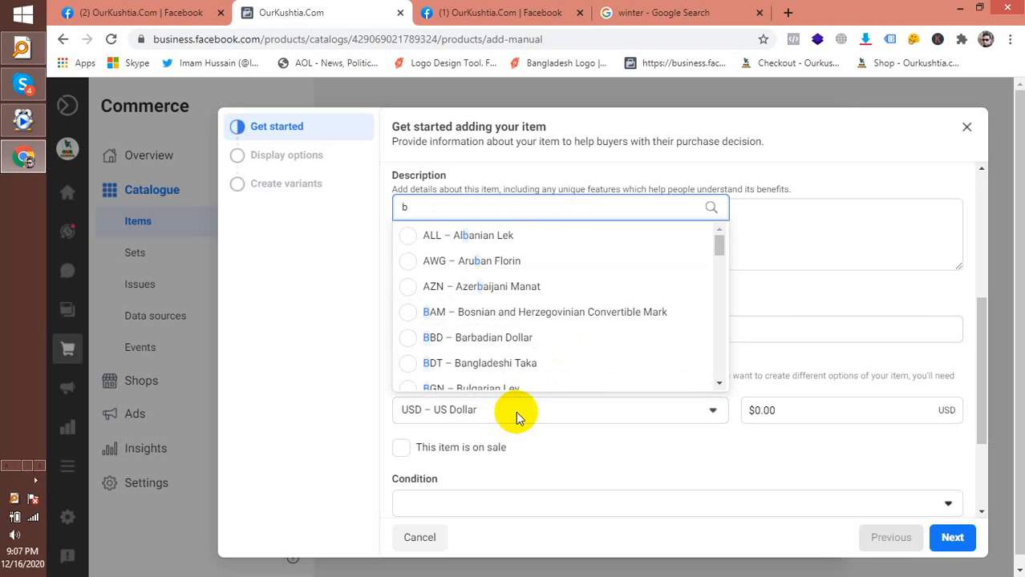
{"action": "type", "text": "a"}
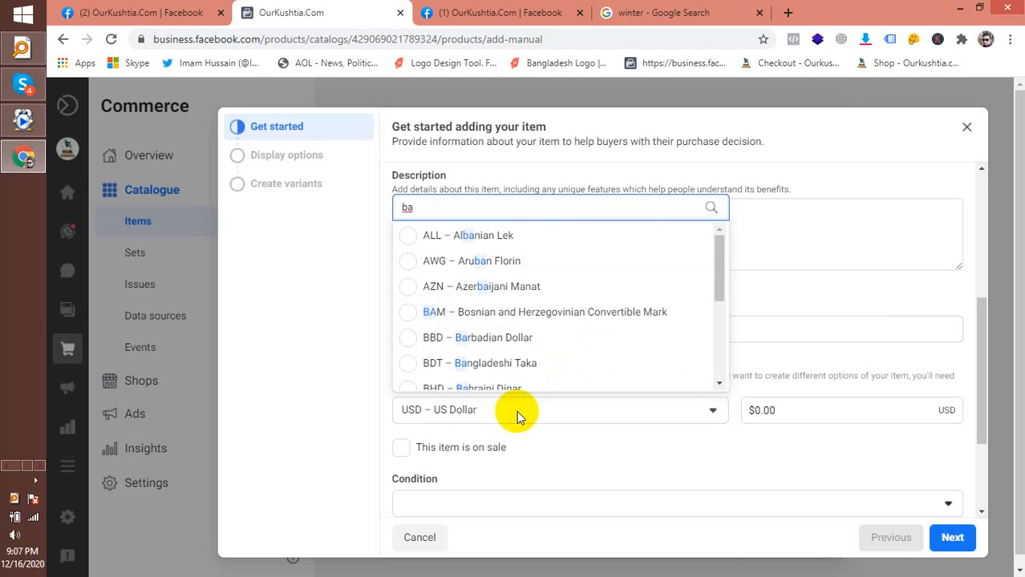
{"action": "type", "text": "n"}
{"action": "key", "text": "BackSpace"}
{"action": "key", "text": "BackSpace"}
{"action": "key", "text": "BackSpace"}
{"action": "type", "text": "ta"}
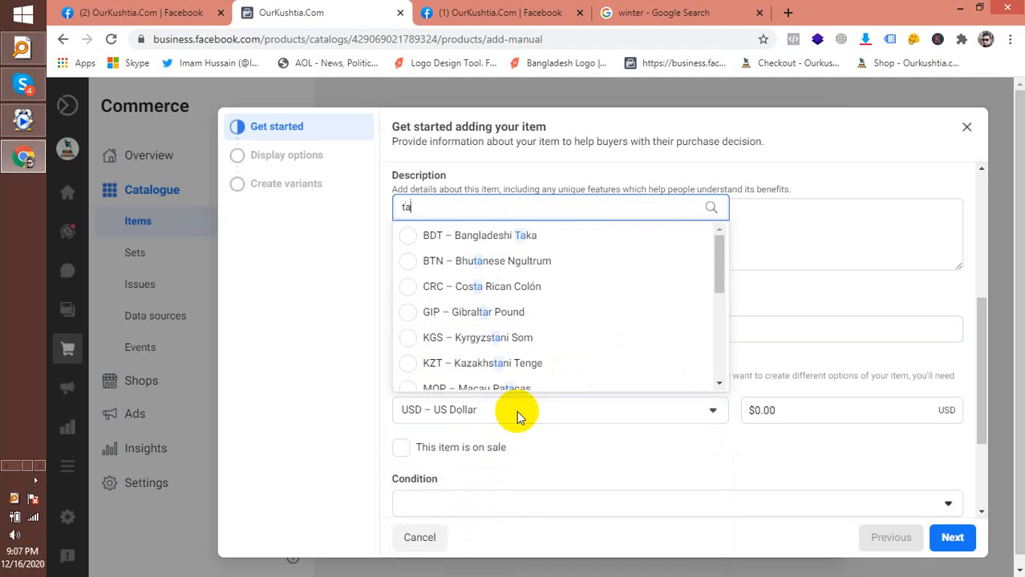
{"action": "type", "text": "k"}
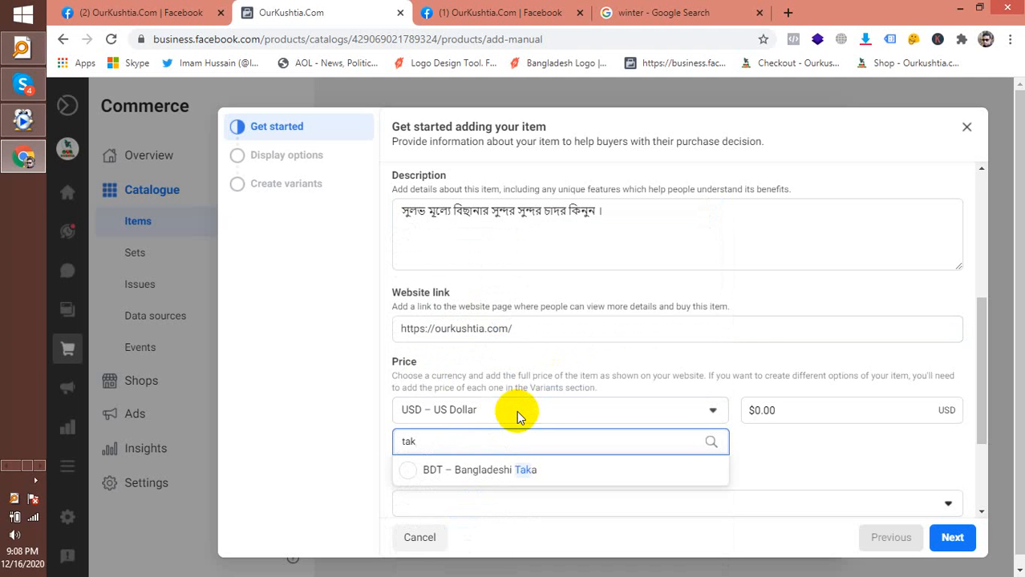
{"action": "key", "text": "BackSpace"}
{"action": "key", "text": "BackSpace"}
{"action": "key", "text": "BackSpace"}
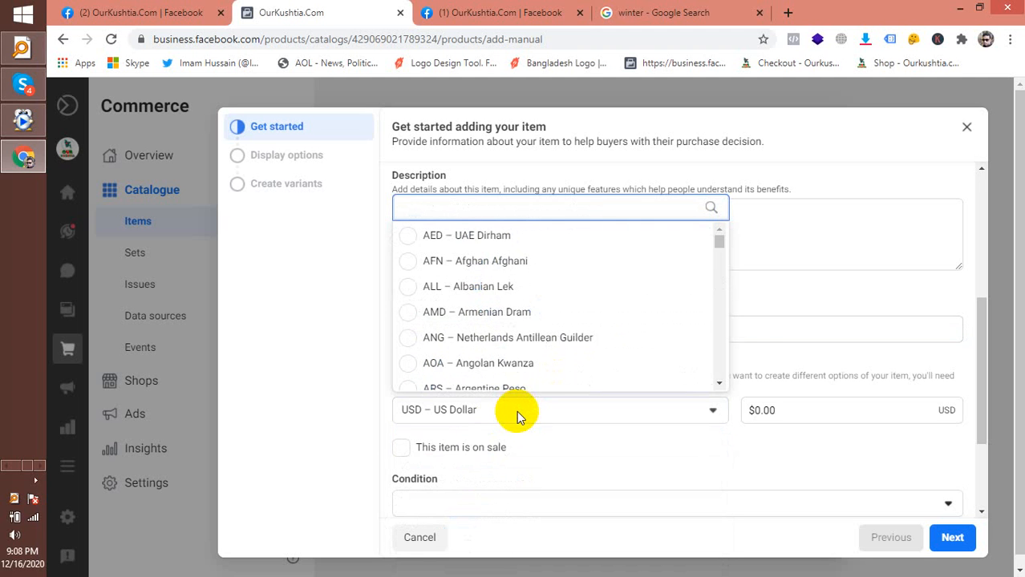
{"action": "type", "text": "bd"}
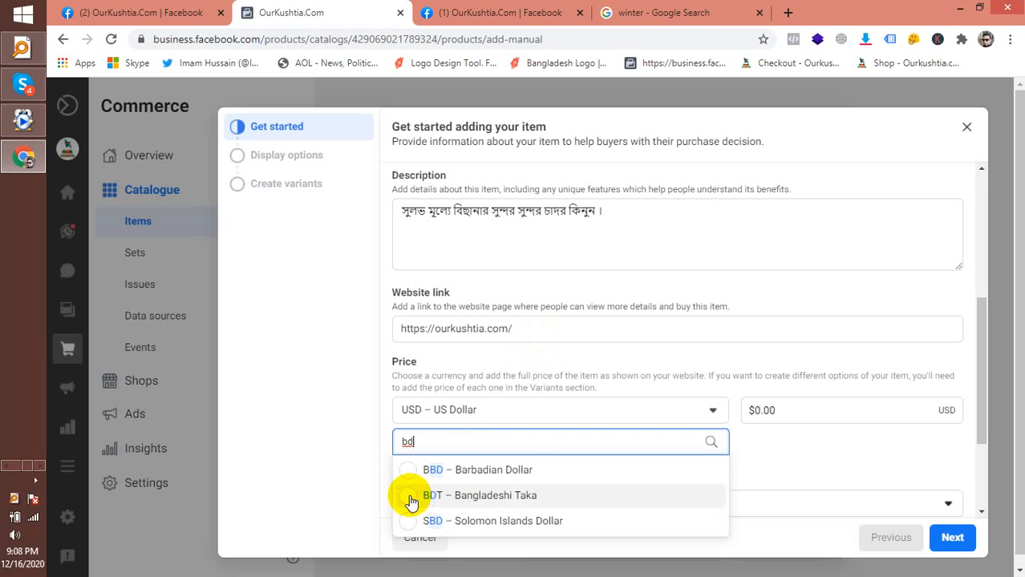
{"action": "type", "text": "t"}
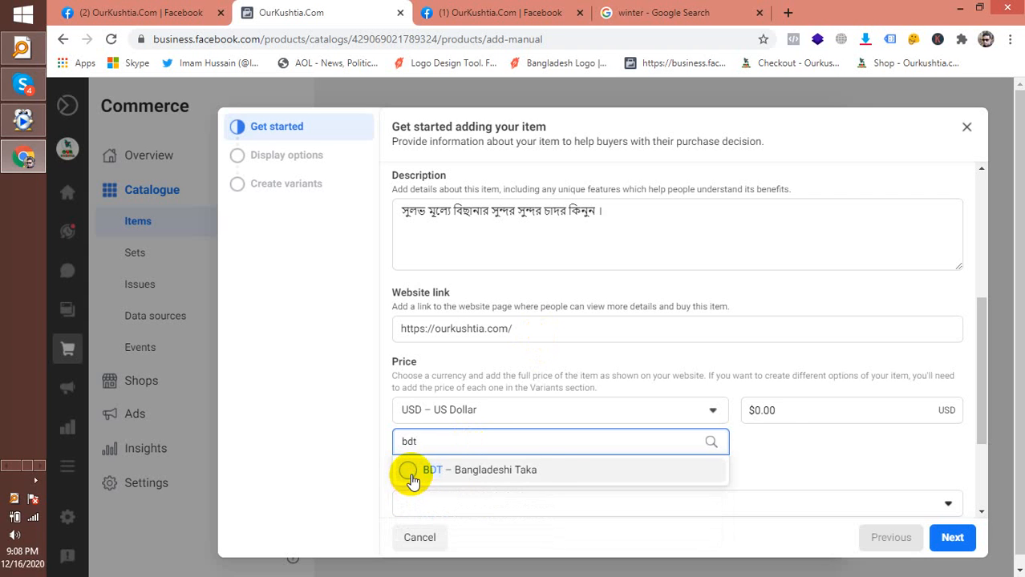
{"action": "left_click", "coordinate": [534, 473]}
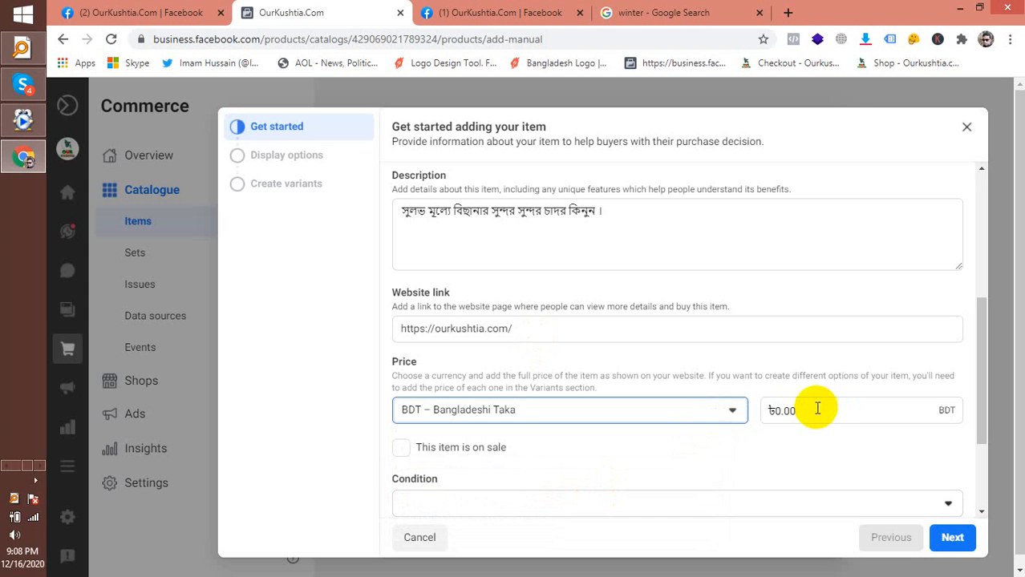
{"action": "left_click_drag", "start_coordinate": [817, 409], "coordinate": [776, 410]}
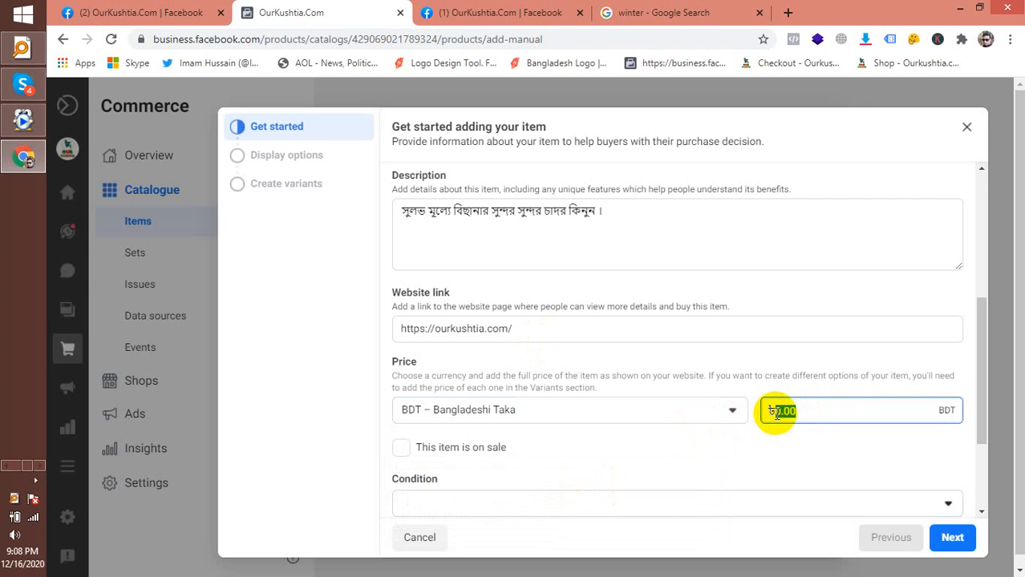
Clear the default zero price, set the condition to New and mark the item on sale
{"action": "key", "text": "BackSpace"}
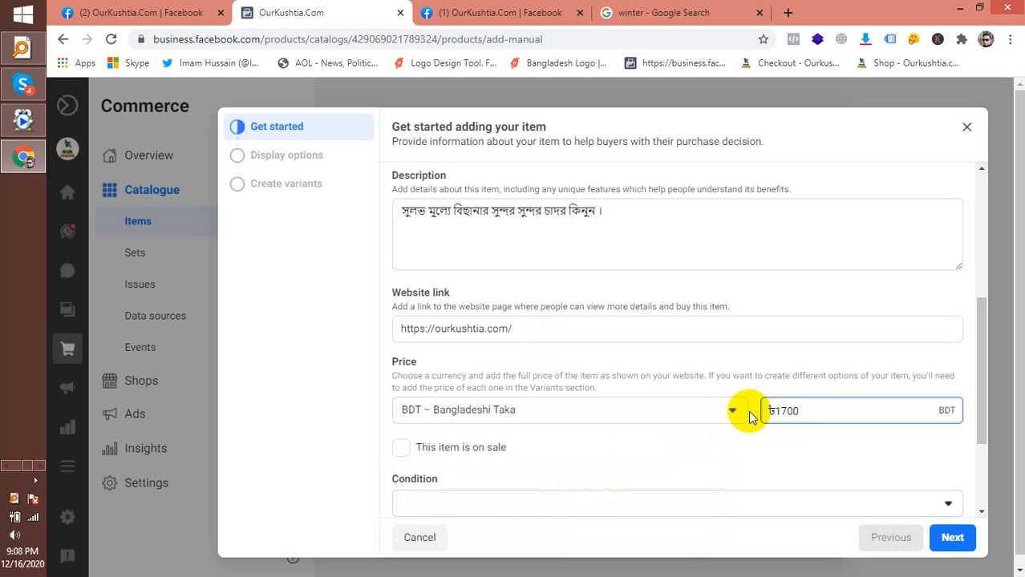
{"action": "left_click", "coordinate": [400, 447]}
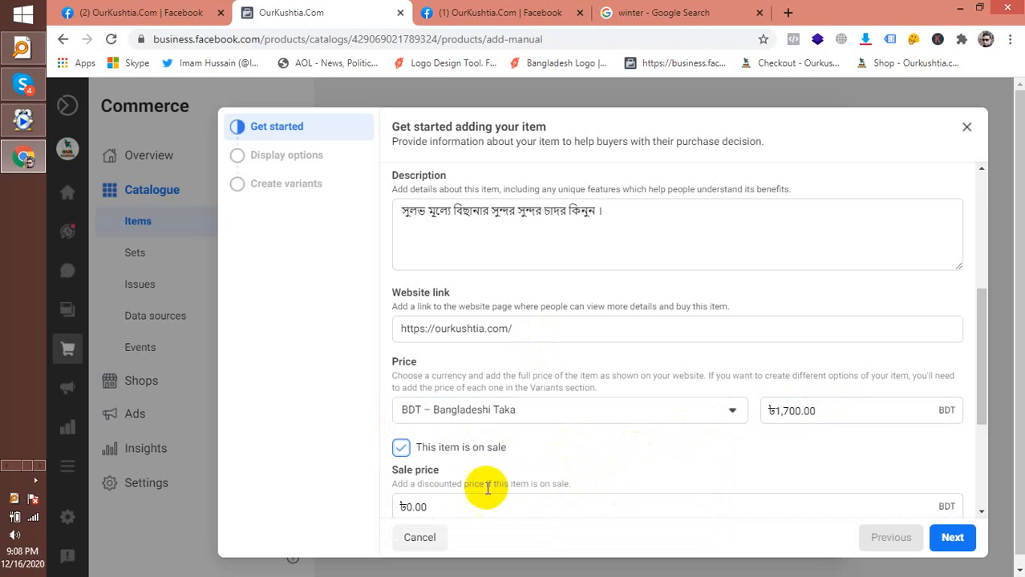
{"action": "scroll", "coordinate": [419, 447], "scroll_direction": "down", "scroll_amount": 2}
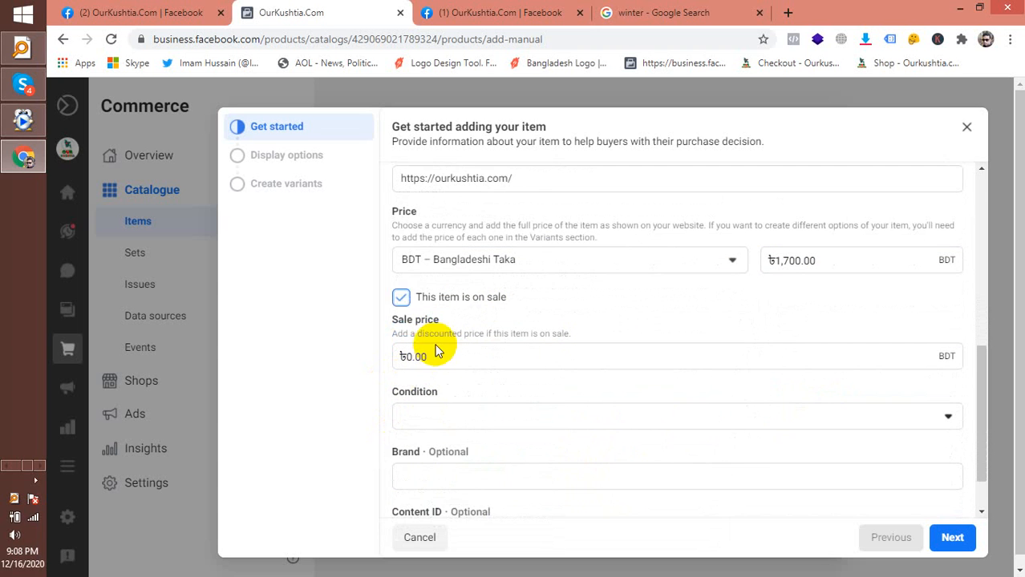
{"action": "left_click", "coordinate": [400, 300]}
{"action": "left_click", "coordinate": [400, 300]}
{"action": "left_click", "coordinate": [400, 301]}
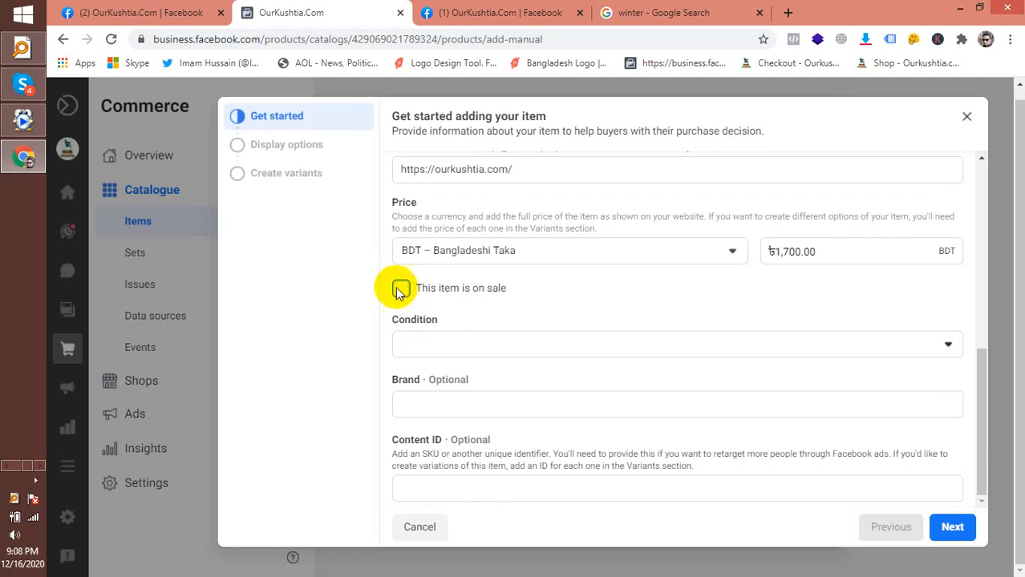
{"action": "left_click", "coordinate": [426, 346]}
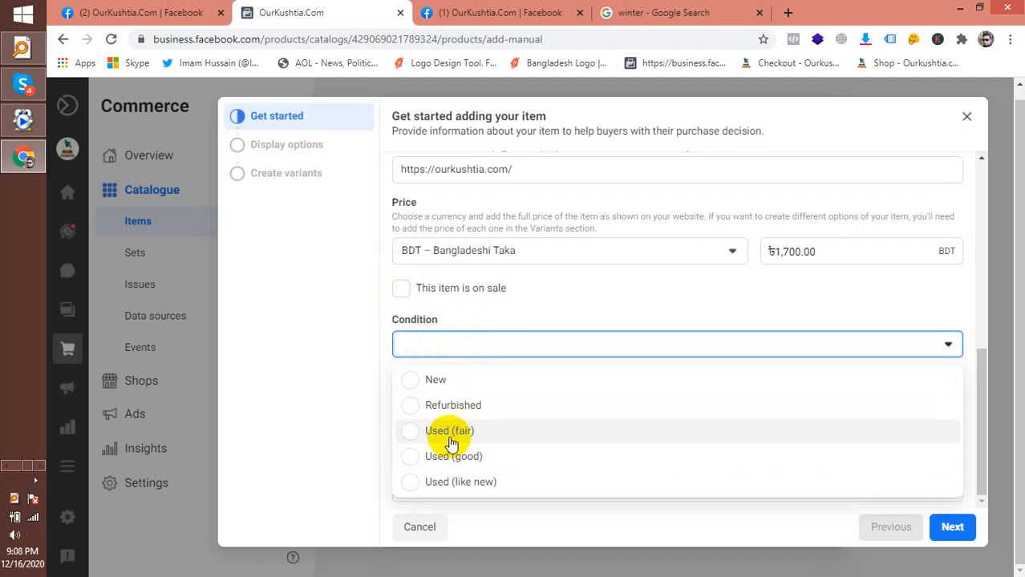
{"action": "left_click", "coordinate": [410, 380]}
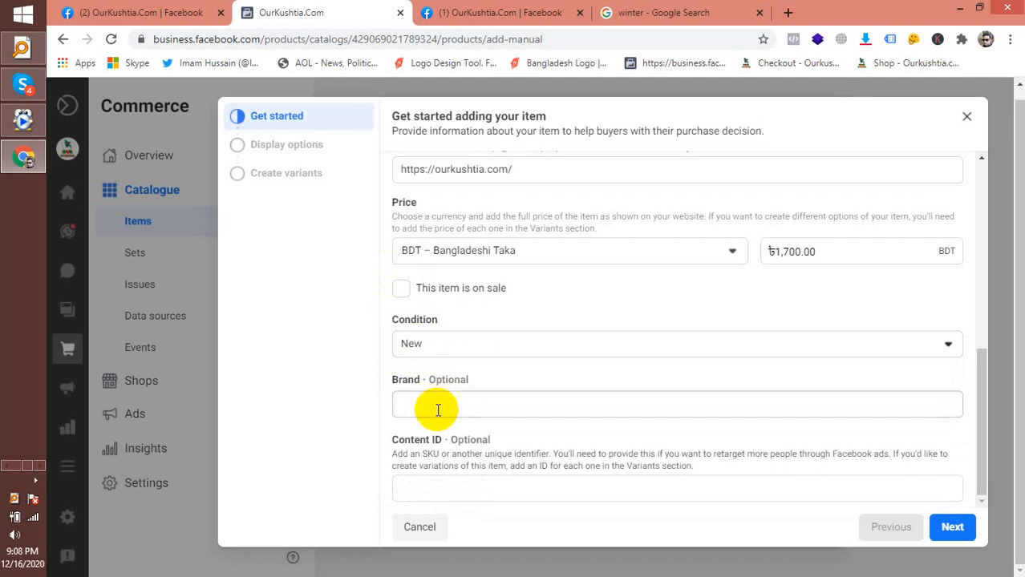
{"action": "left_click", "coordinate": [400, 290]}
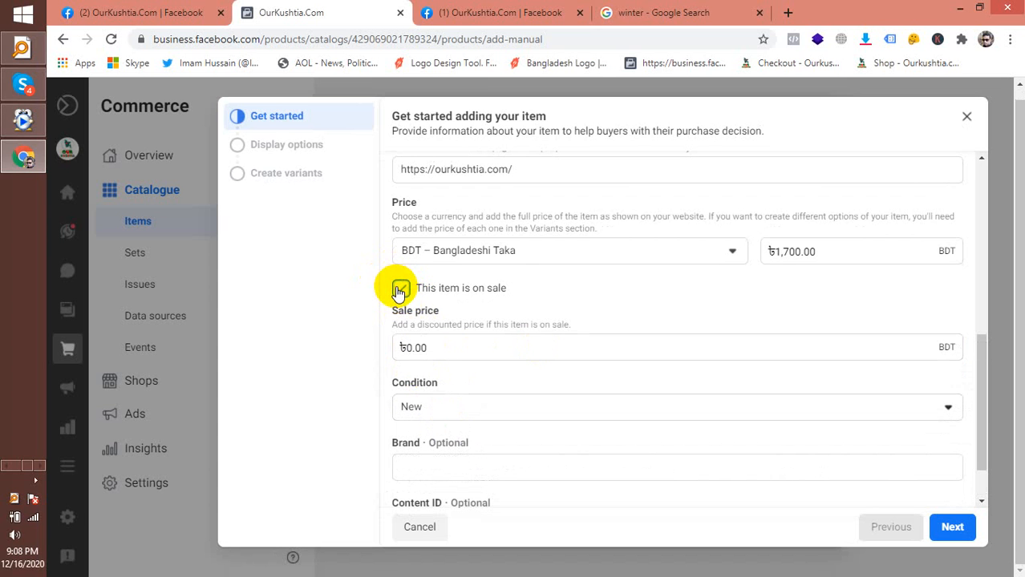
Set the regular price to 1700 BDT and the sale price to 1600
{"action": "left_click", "coordinate": [413, 348]}
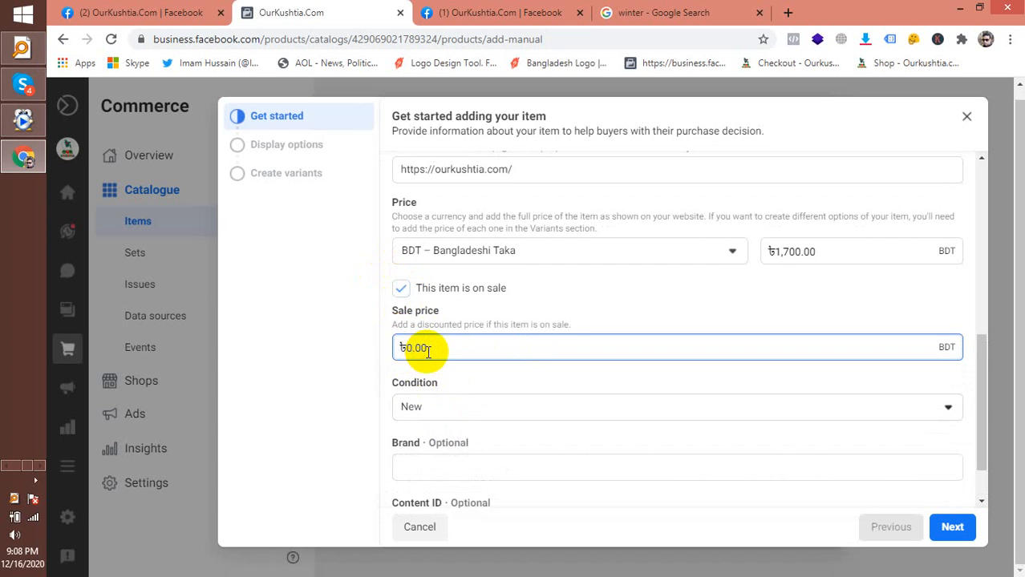
{"action": "left_click_drag", "start_coordinate": [428, 353], "coordinate": [399, 352]}
{"action": "left_click", "coordinate": [422, 351]}
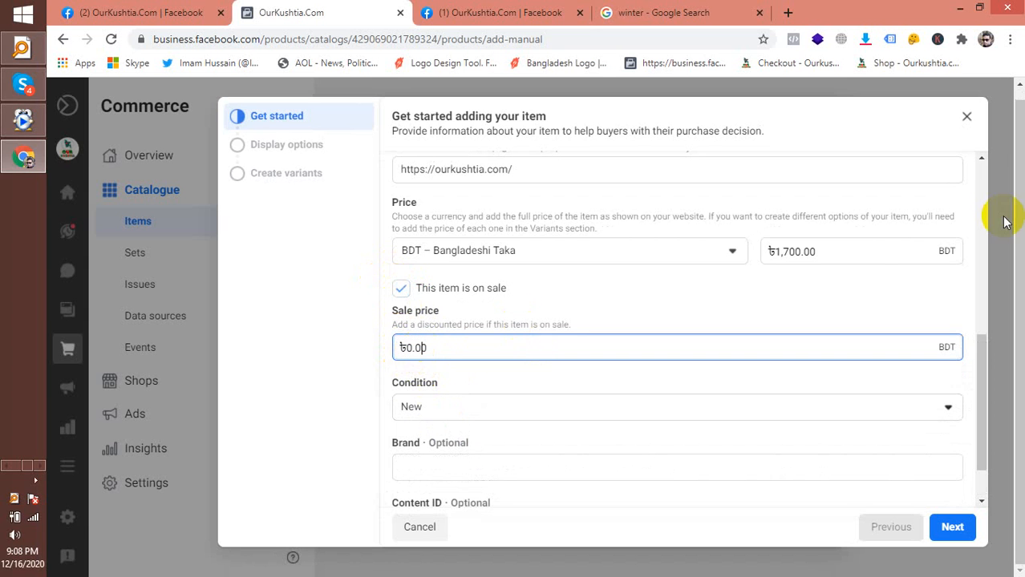
{"action": "left_click_drag", "start_coordinate": [862, 258], "coordinate": [791, 255]}
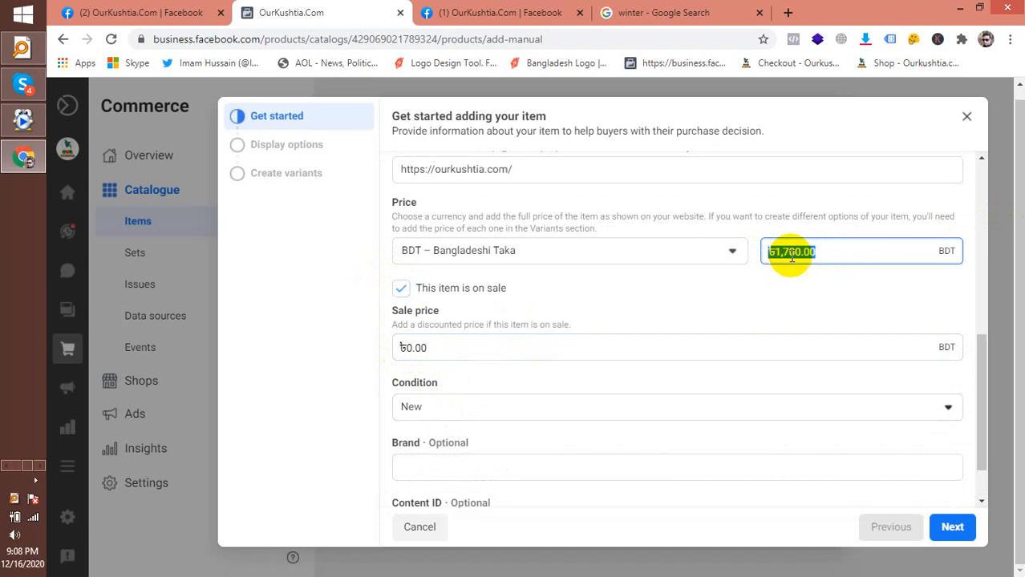
{"action": "key", "text": "BackSpace"}
{"action": "left_click", "coordinate": [793, 256]}
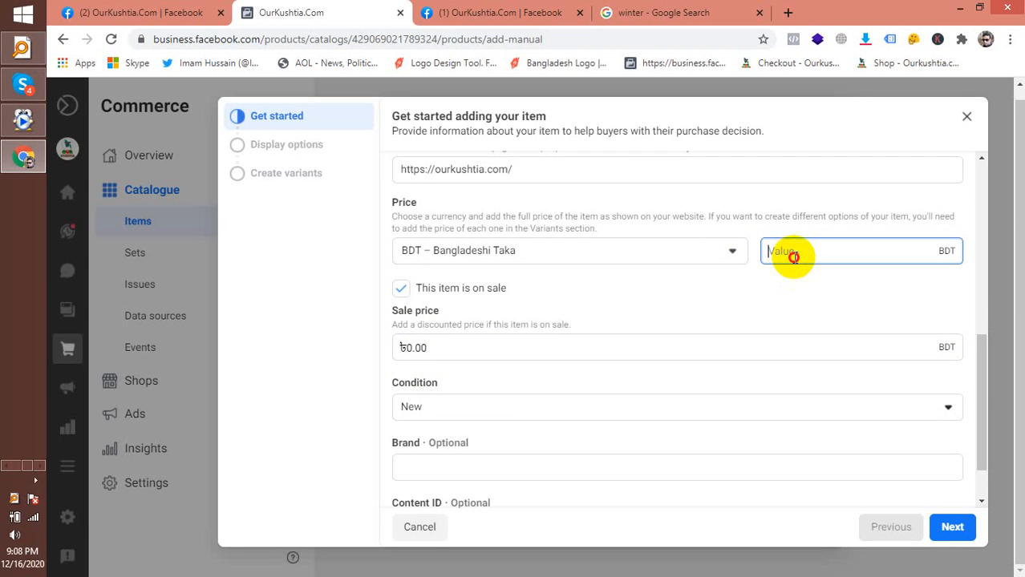
{"action": "type", "text": "1700"}
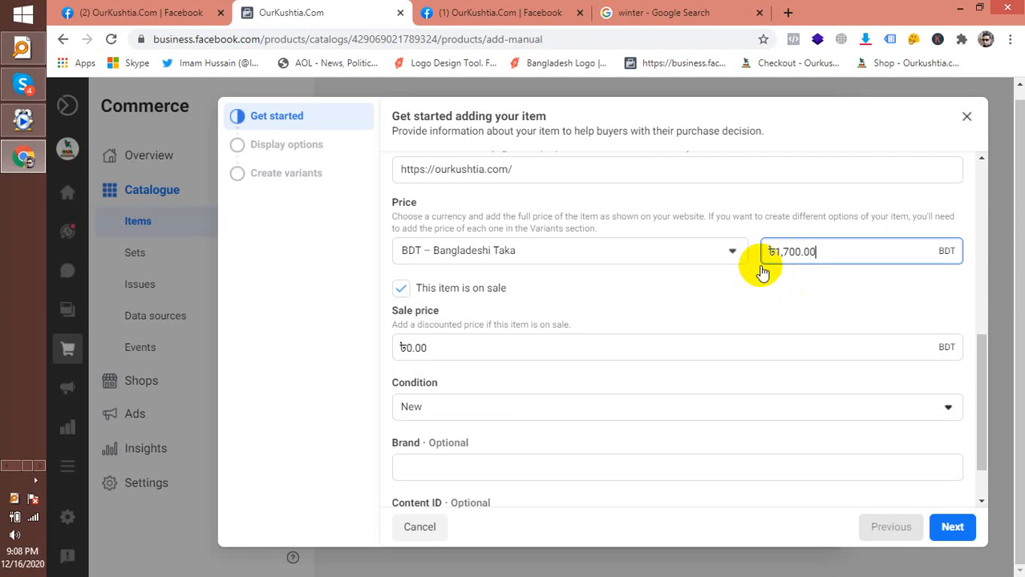
{"action": "left_click", "coordinate": [417, 348]}
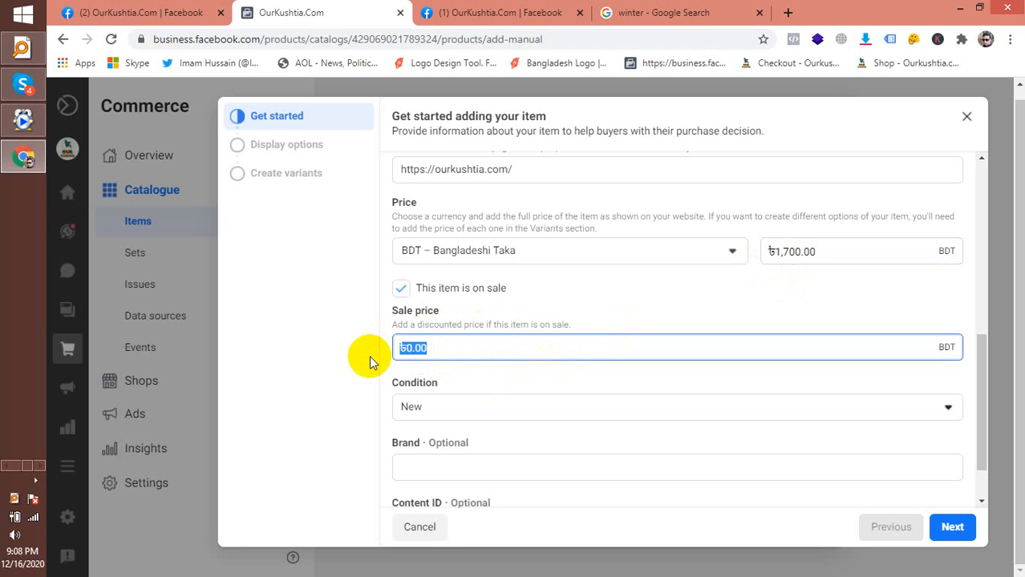
{"action": "type", "text": "1600"}
Confirm the ৳1,600.00 sale price, keep the condition New and enter brand OurKushtia
{"action": "left_click", "coordinate": [445, 388]}
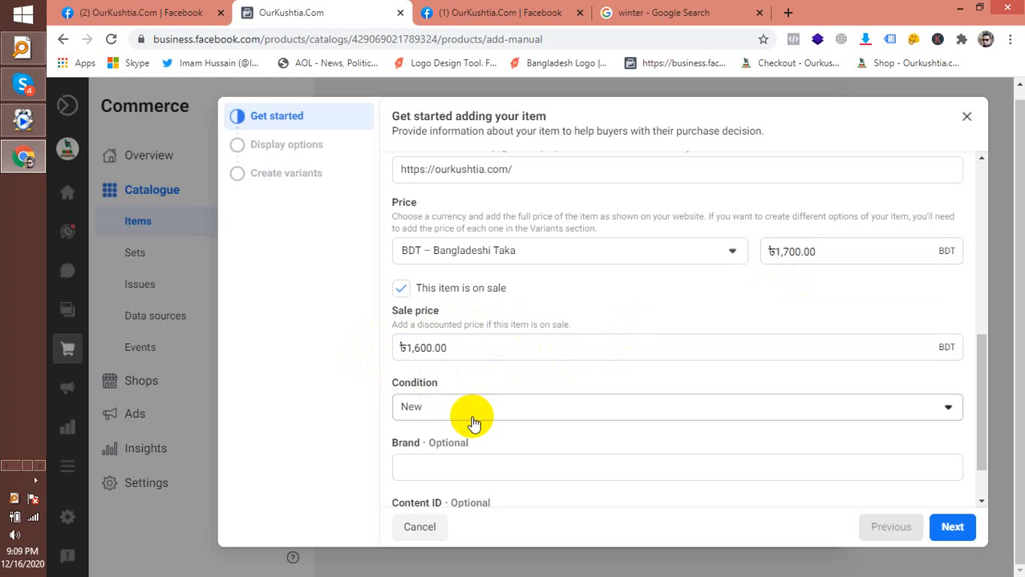
{"action": "left_click", "coordinate": [437, 407]}
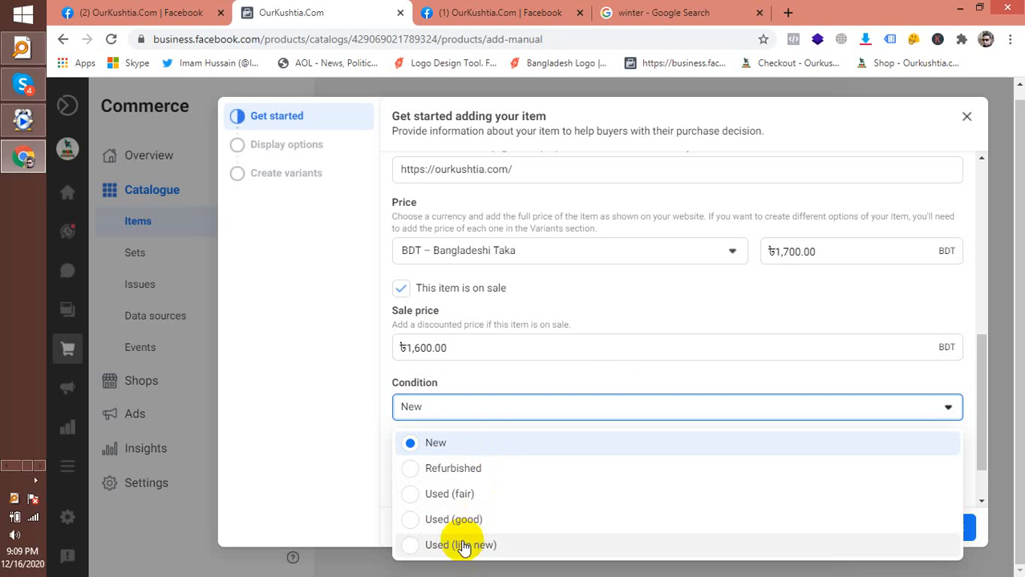
{"action": "left_click", "coordinate": [408, 446]}
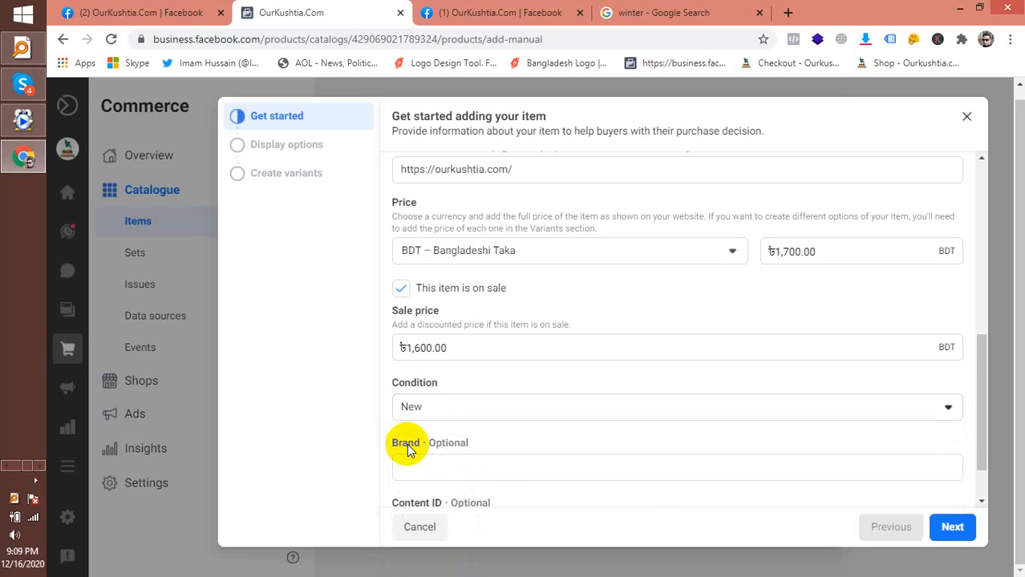
{"action": "scroll", "coordinate": [408, 449], "scroll_direction": "down", "scroll_amount": 1}
{"action": "left_click", "coordinate": [444, 410]}
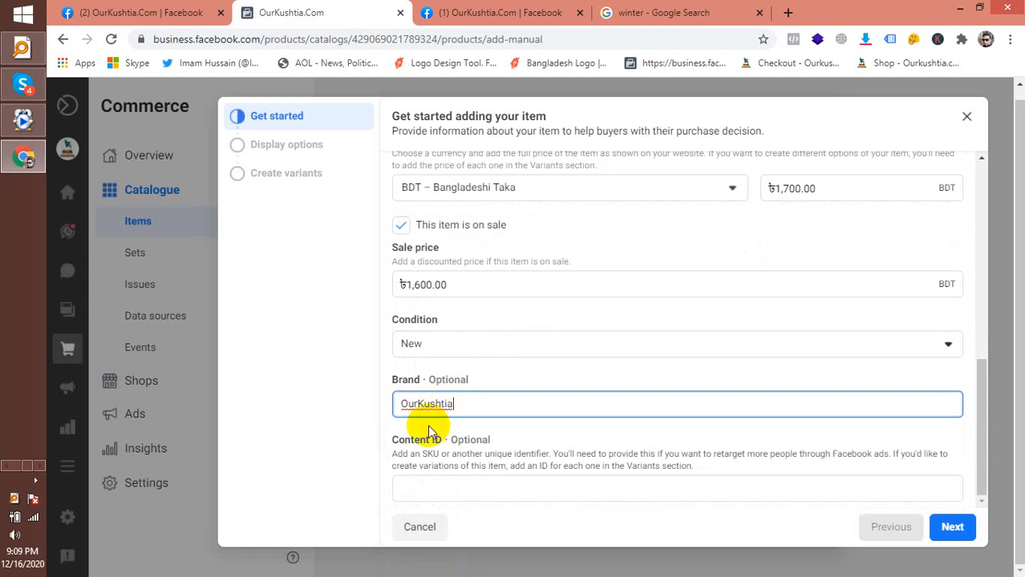
{"action": "left_click", "coordinate": [337, 464]}
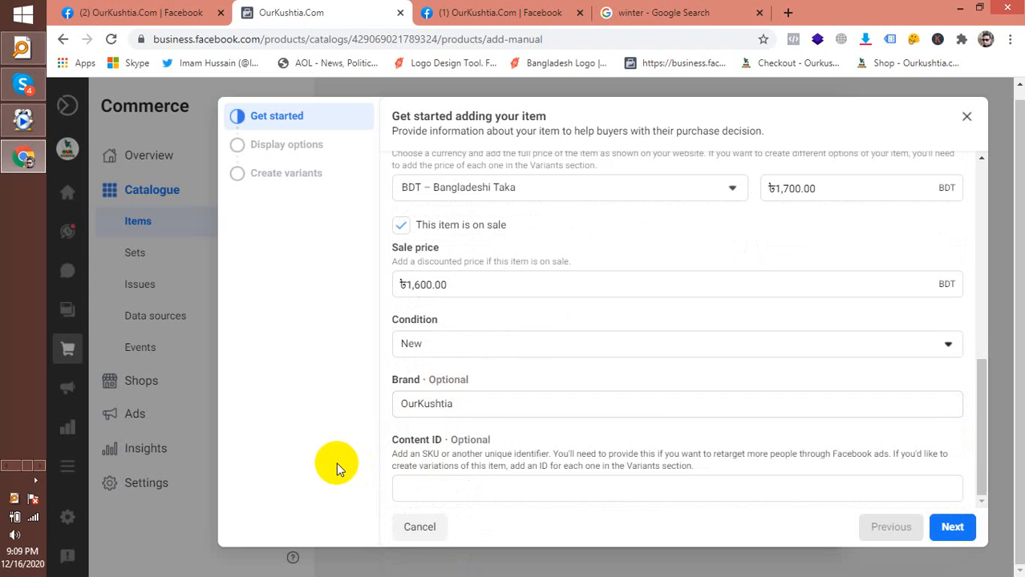
{"action": "left_click", "coordinate": [427, 493]}
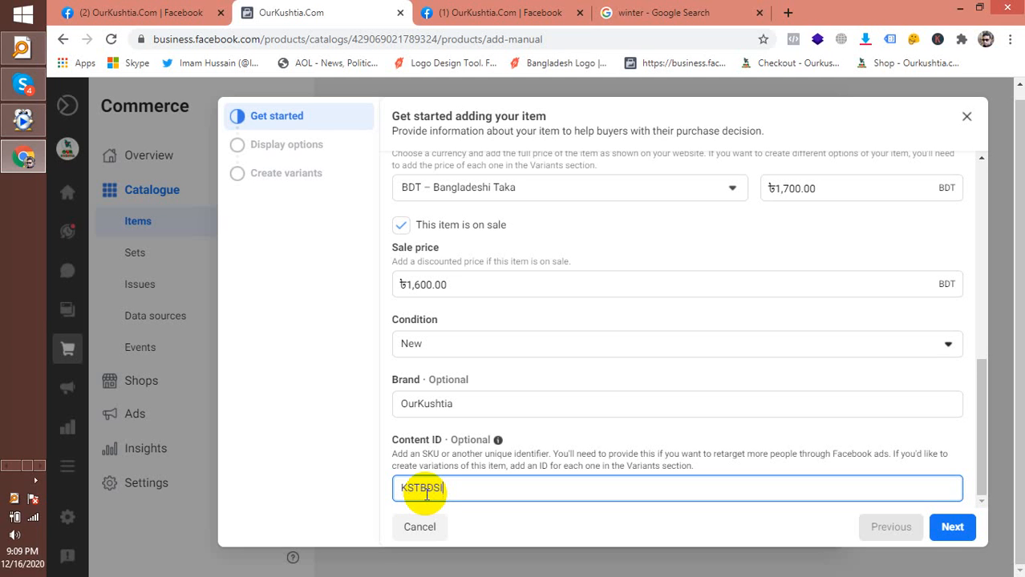
With content ID KSTBDSIT entered, pass Display options keeping visibility and availability on
{"action": "left_click", "coordinate": [955, 531]}
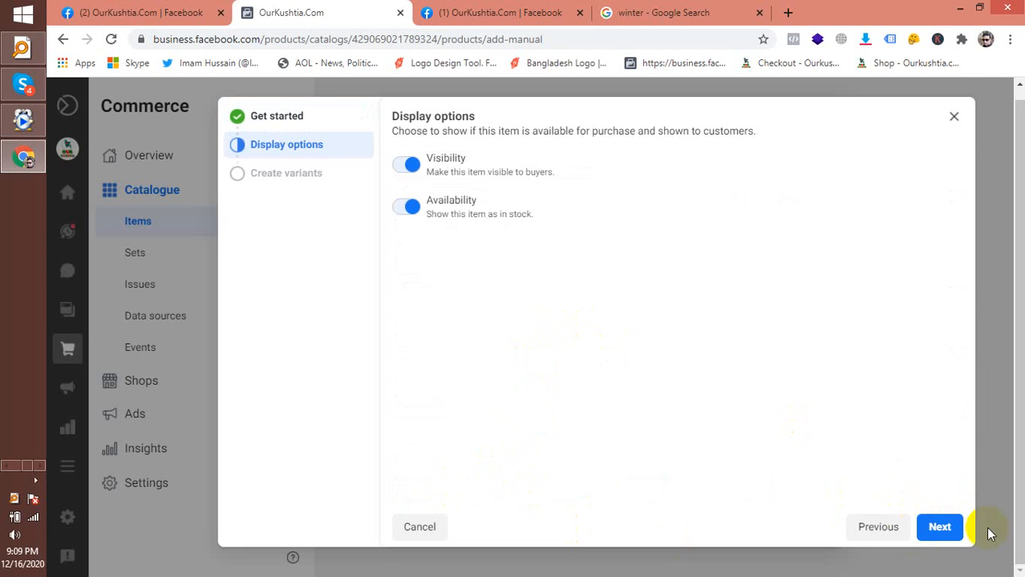
{"action": "left_click", "coordinate": [936, 529]}
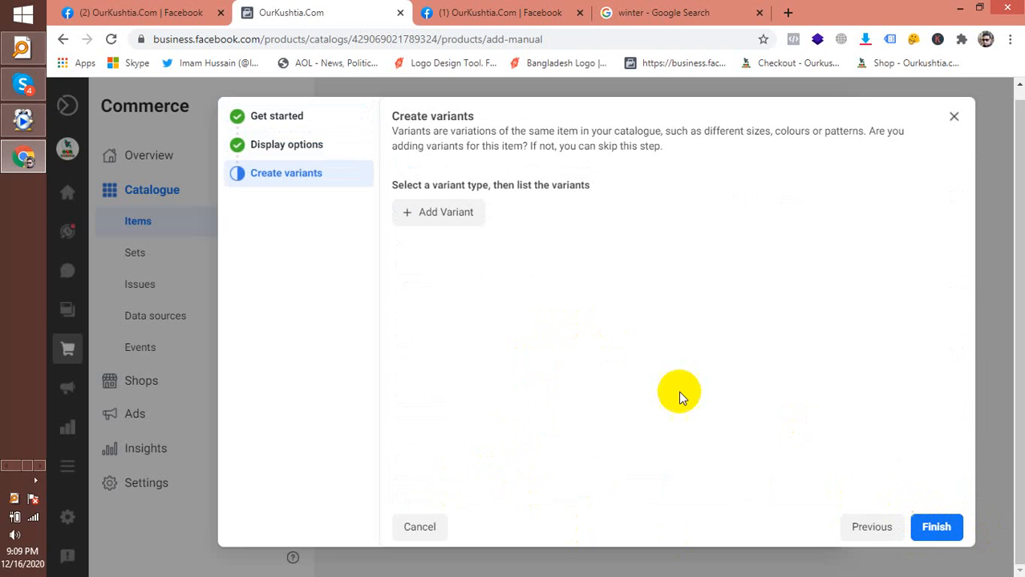
Add a Colour variant type with values সাদা, কাল, লাল and নীল
{"action": "left_click", "coordinate": [455, 215]}
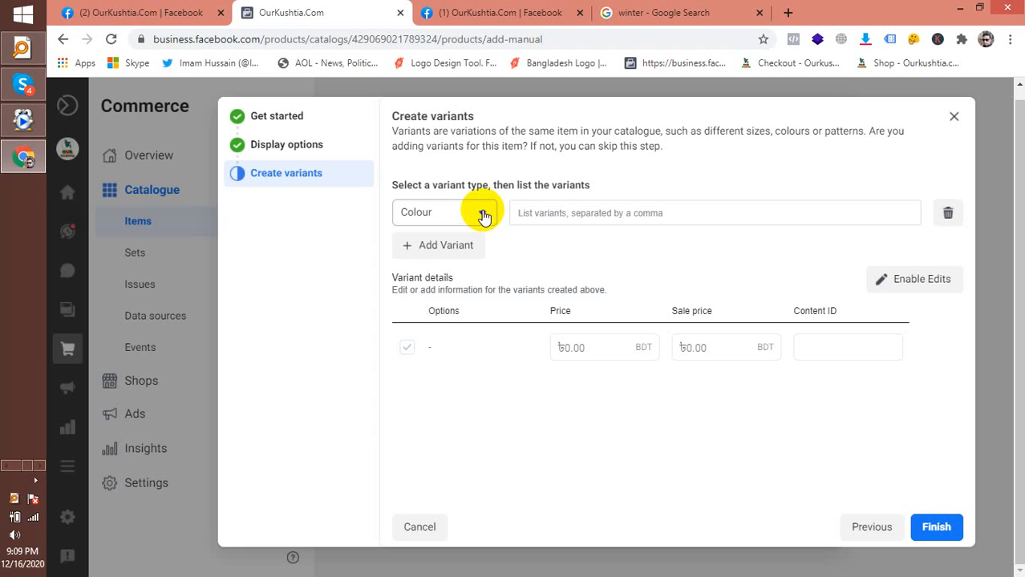
{"action": "left_click", "coordinate": [483, 217]}
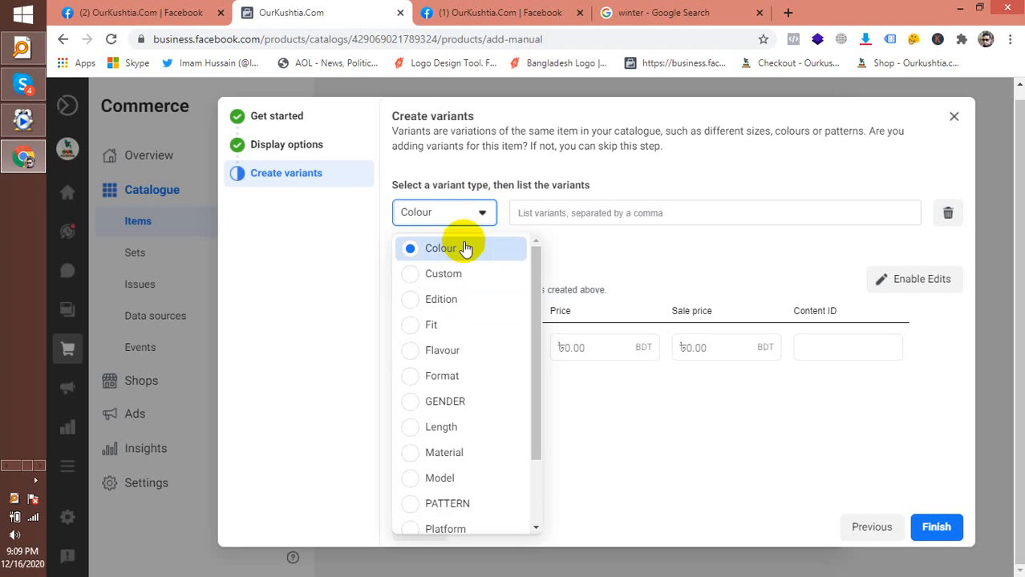
{"action": "left_click", "coordinate": [464, 248]}
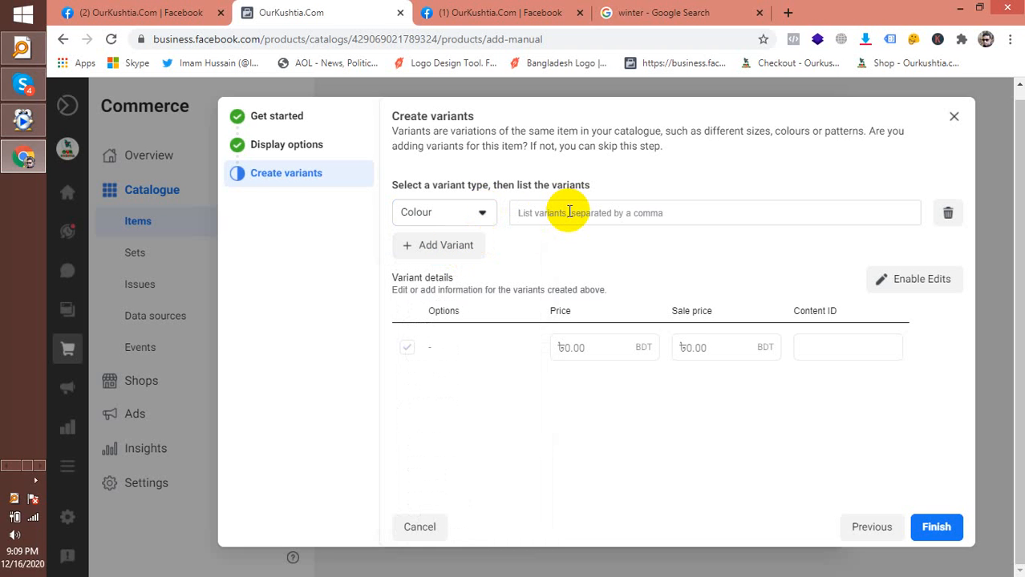
{"action": "type", "text": "র"}
{"action": "key", "text": "BackSpace"}
{"action": "type", "text": "সা"}
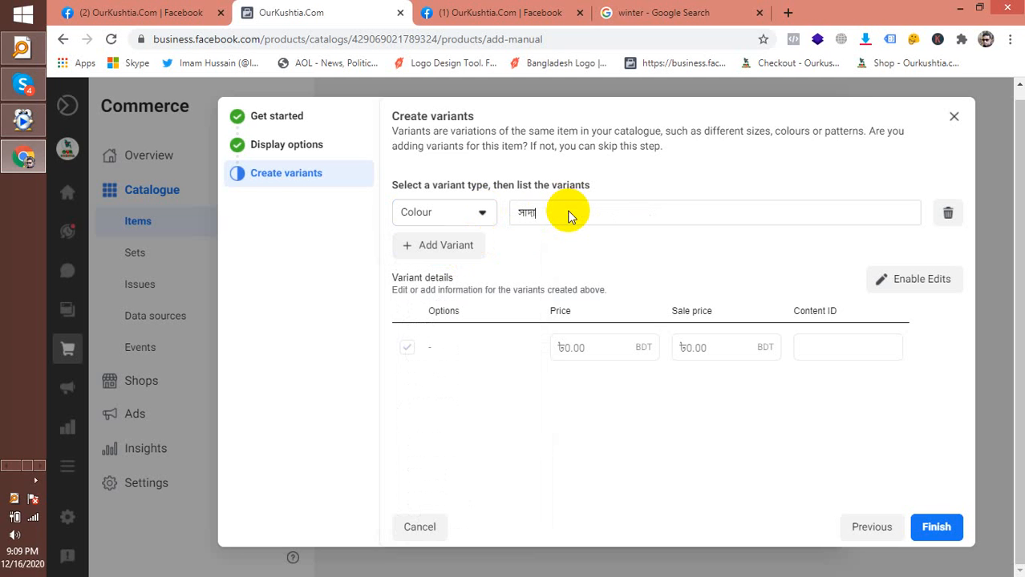
{"action": "type", "text": "দা"}
{"action": "key", "text": "Return"}
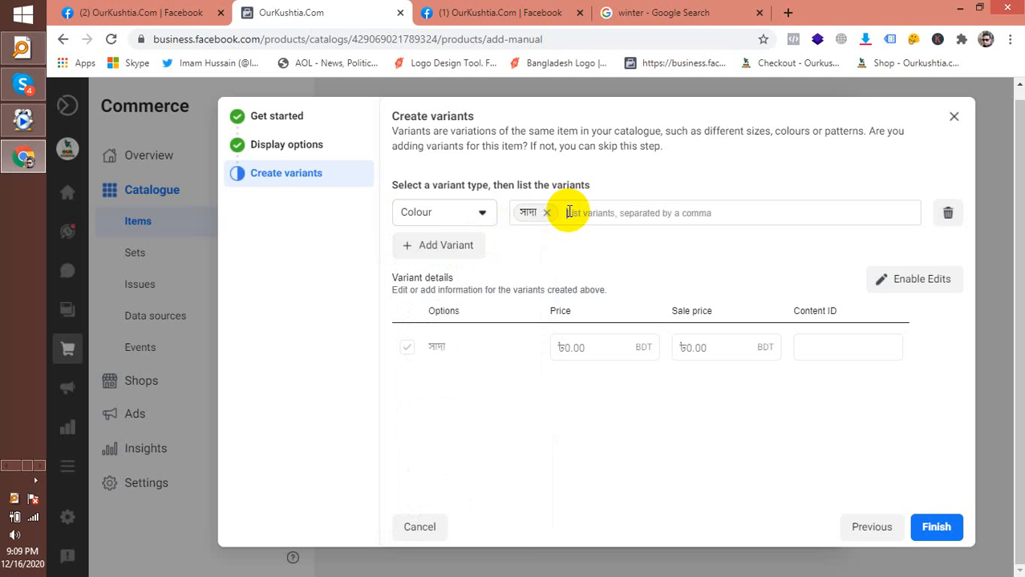
{"action": "key", "text": "Return"}
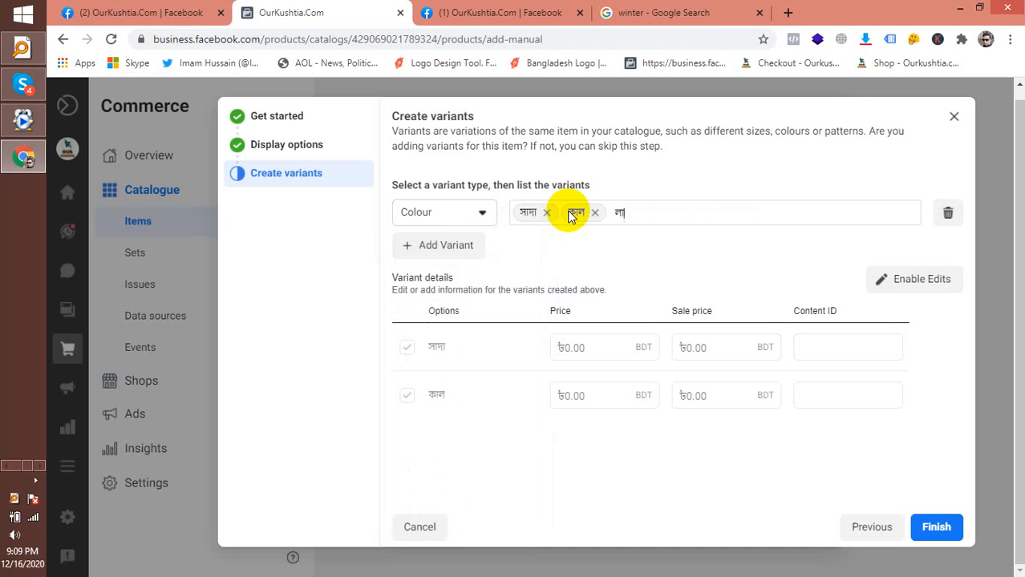
{"action": "key", "text": "Return"}
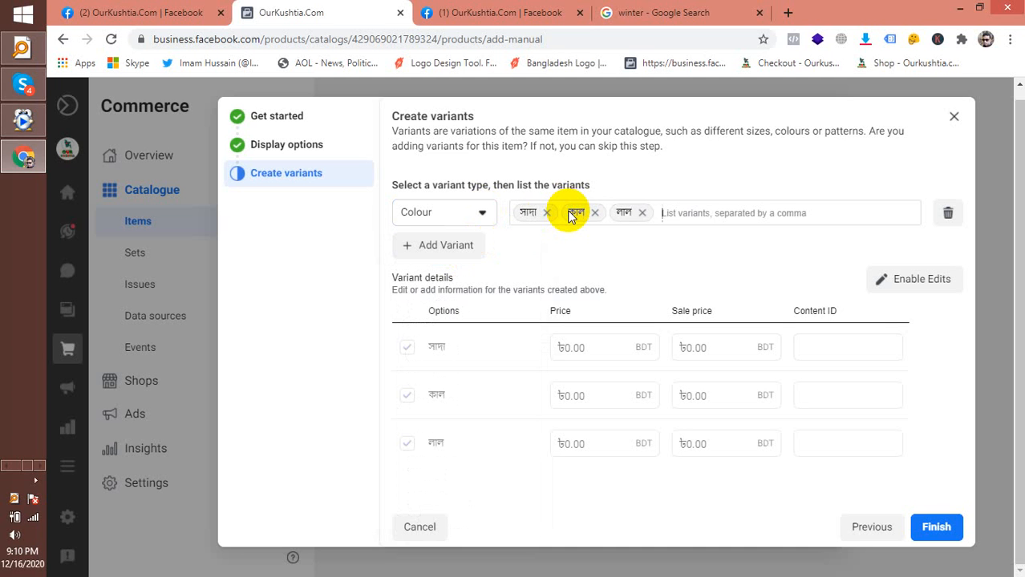
{"action": "key", "text": "Return"}
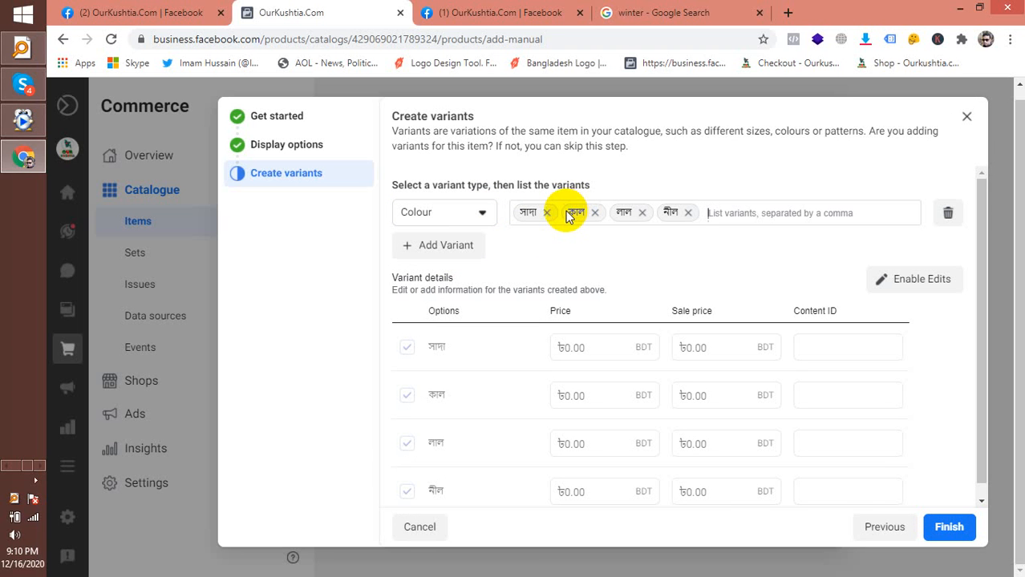
Add a second variant type and set it to Size
{"action": "left_click", "coordinate": [445, 247]}
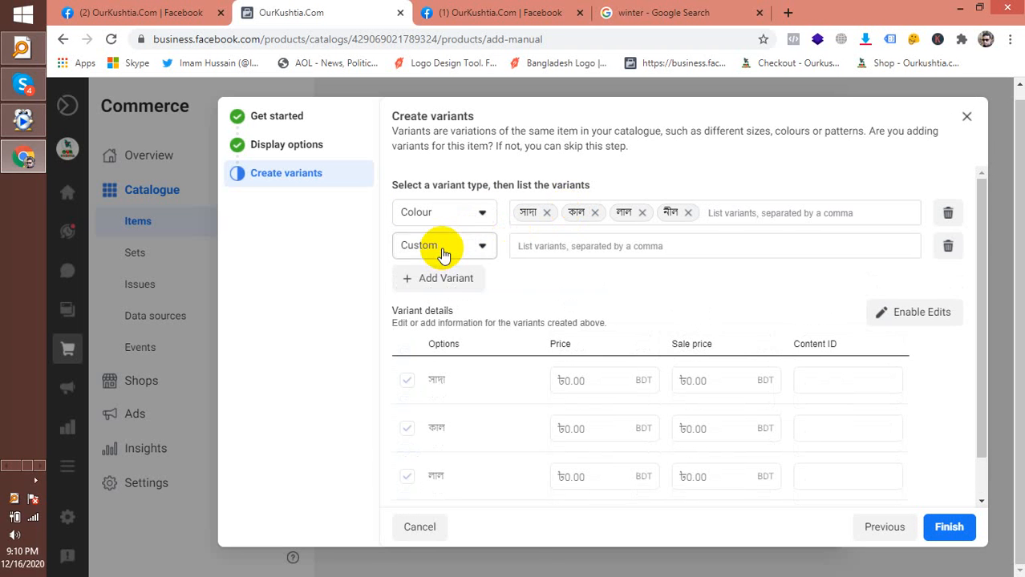
{"action": "left_click", "coordinate": [472, 259]}
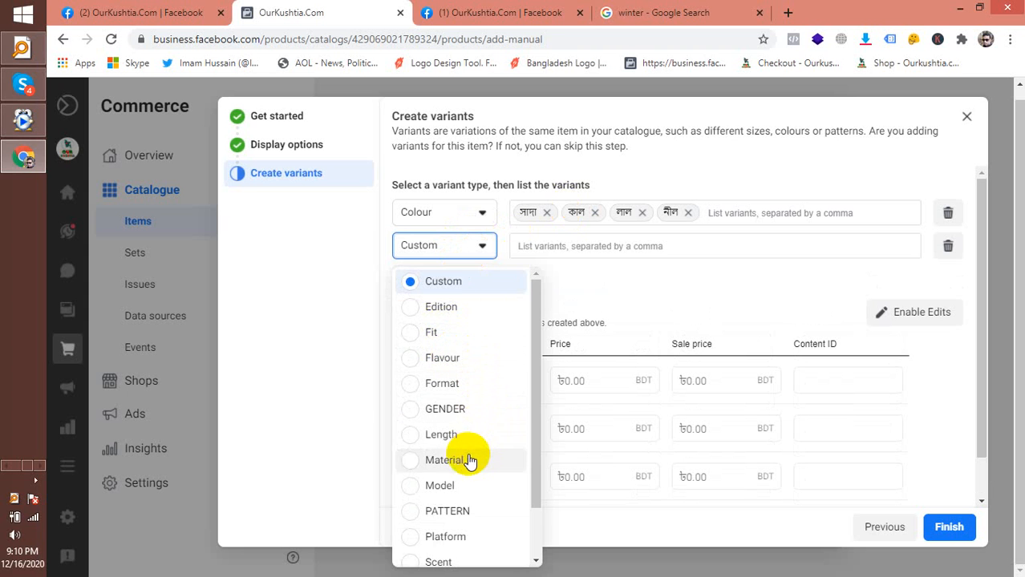
{"action": "left_click", "coordinate": [470, 434]}
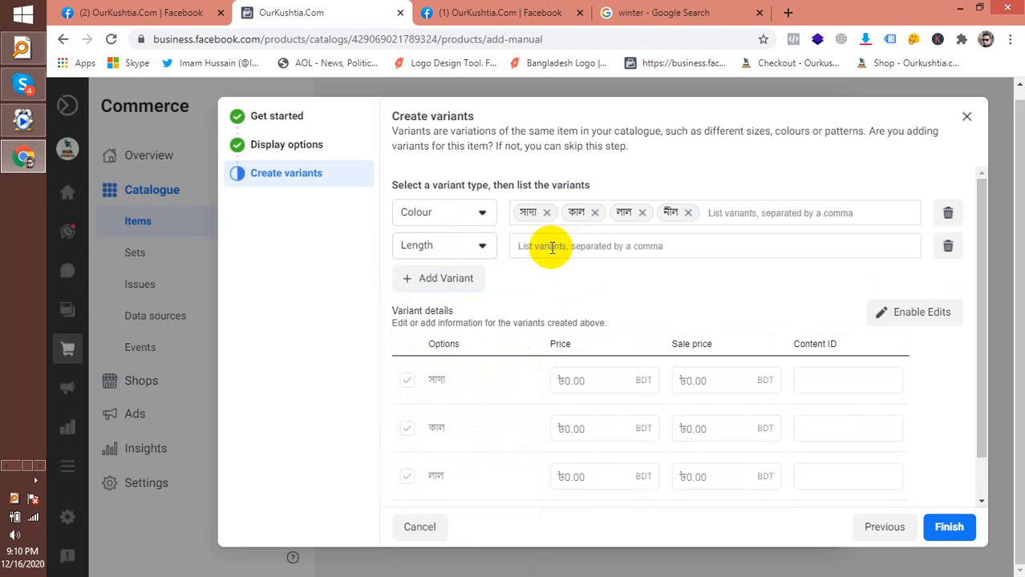
{"action": "left_click", "coordinate": [485, 249]}
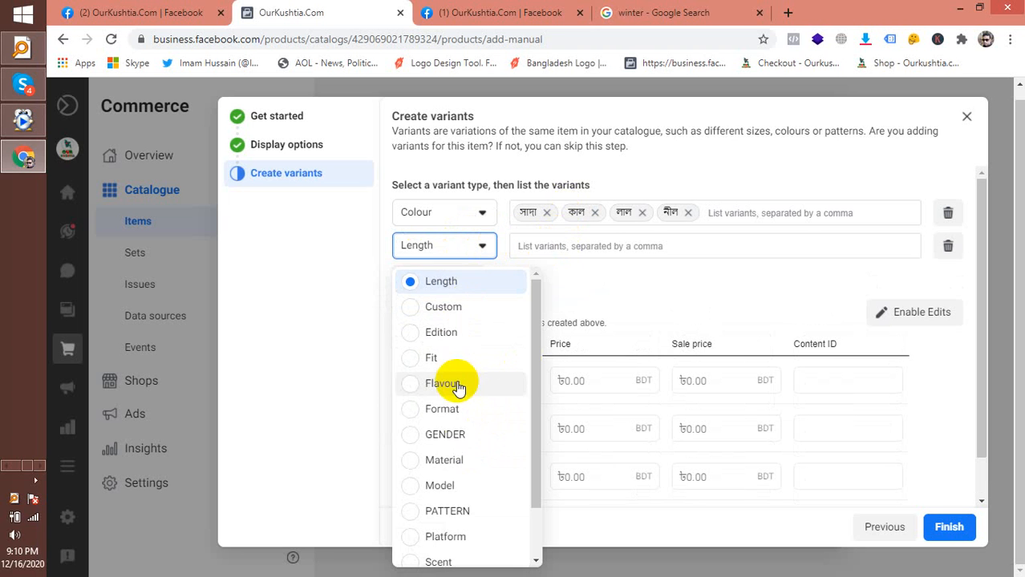
{"action": "scroll", "coordinate": [457, 426], "scroll_direction": "down", "scroll_amount": 1}
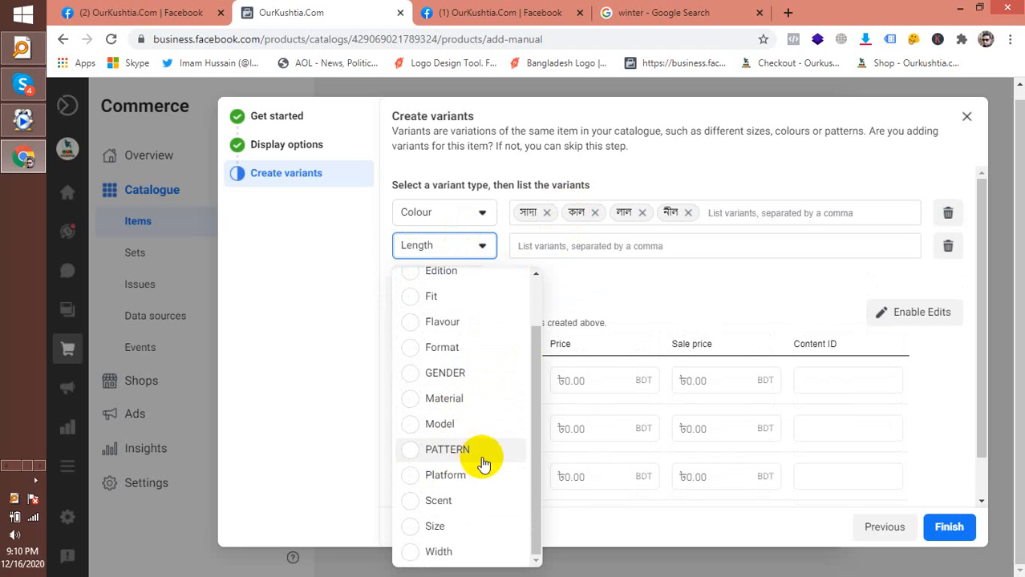
{"action": "left_click", "coordinate": [456, 531]}
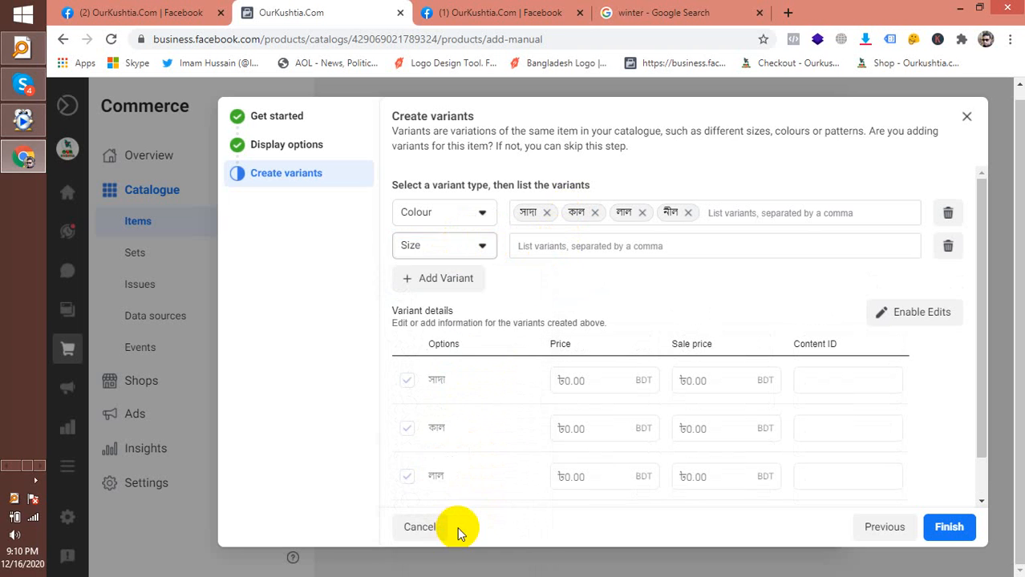
List the sizes বড়, মাঝারি and ছোট, generating every colour–size row
{"action": "left_click", "coordinate": [540, 243]}
{"action": "type", "text": "বড়,"}
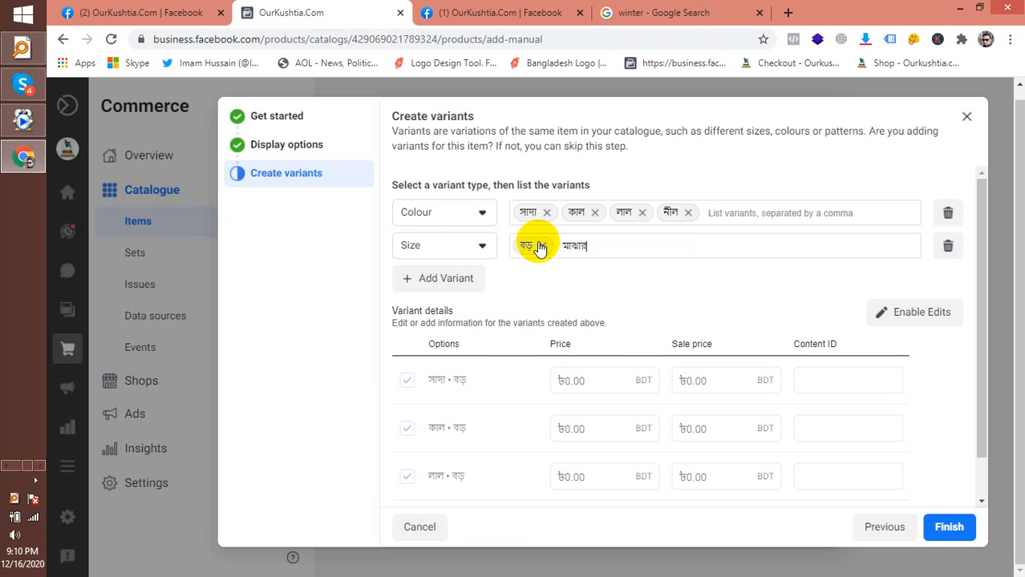
{"action": "type", "text": "মাঝারি,"}
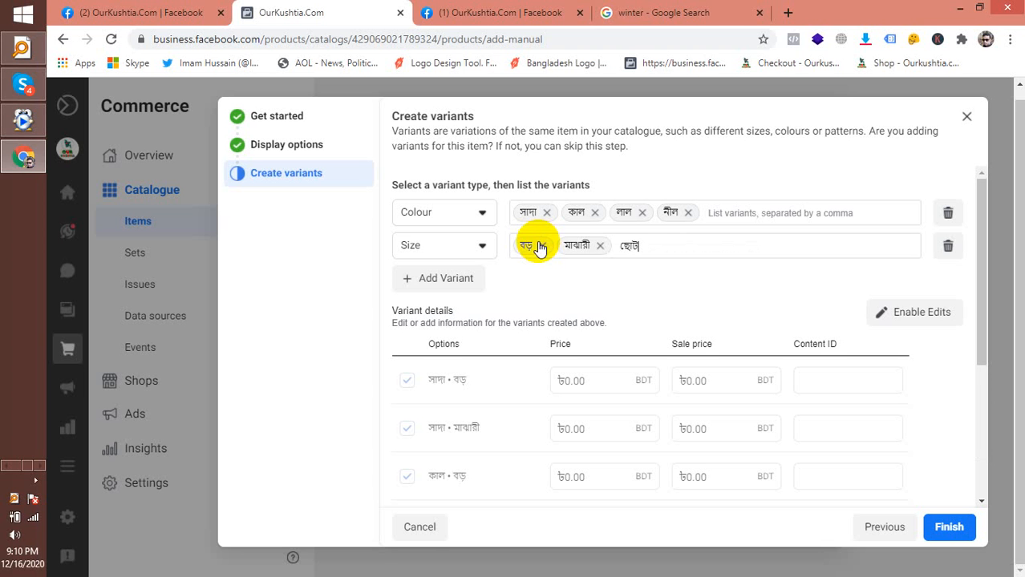
{"action": "type", "text": "ছোট,"}
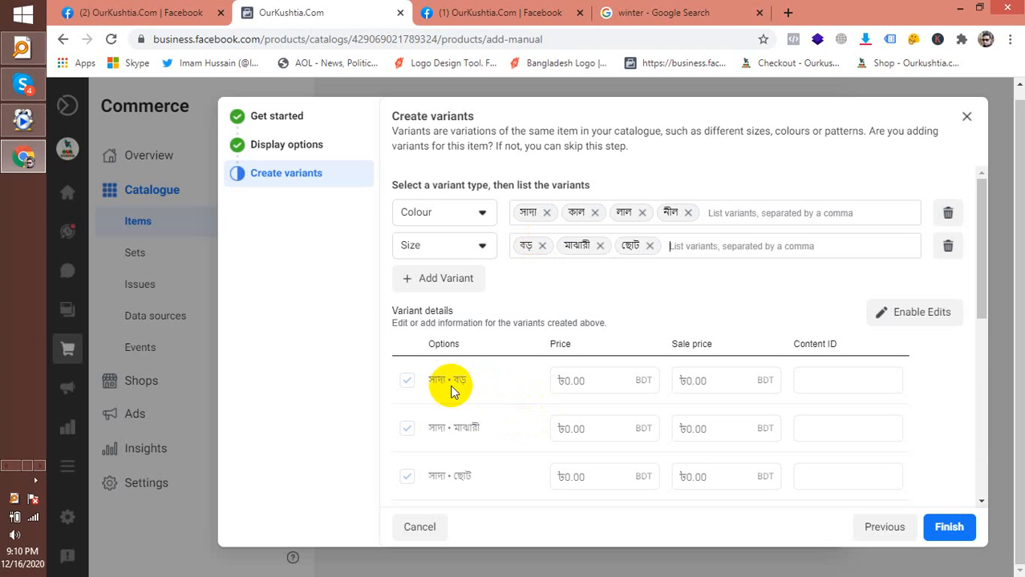
{"action": "scroll", "coordinate": [457, 464], "scroll_direction": "down", "scroll_amount": 2}
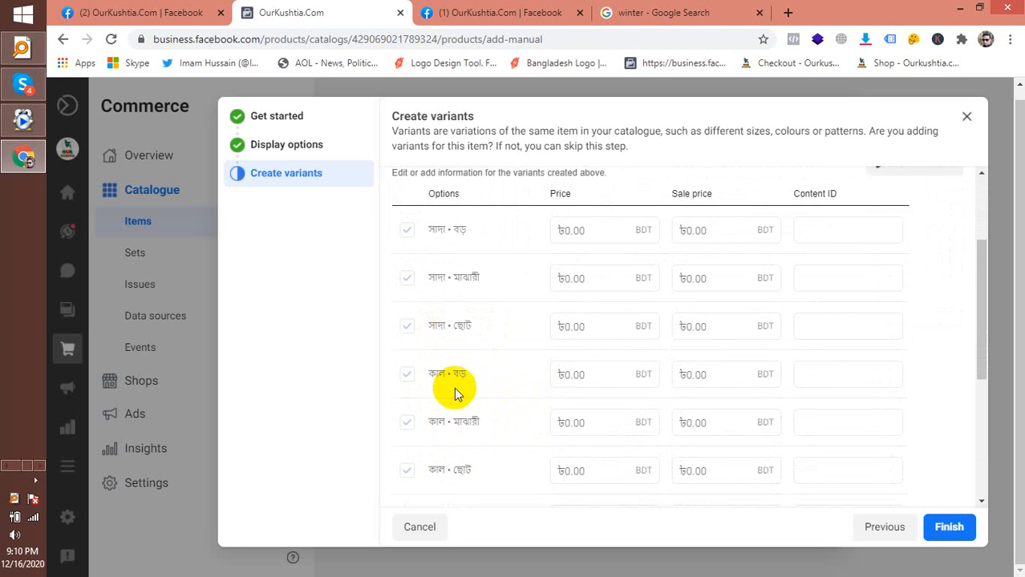
{"action": "scroll", "coordinate": [501, 477], "scroll_direction": "down", "scroll_amount": 2}
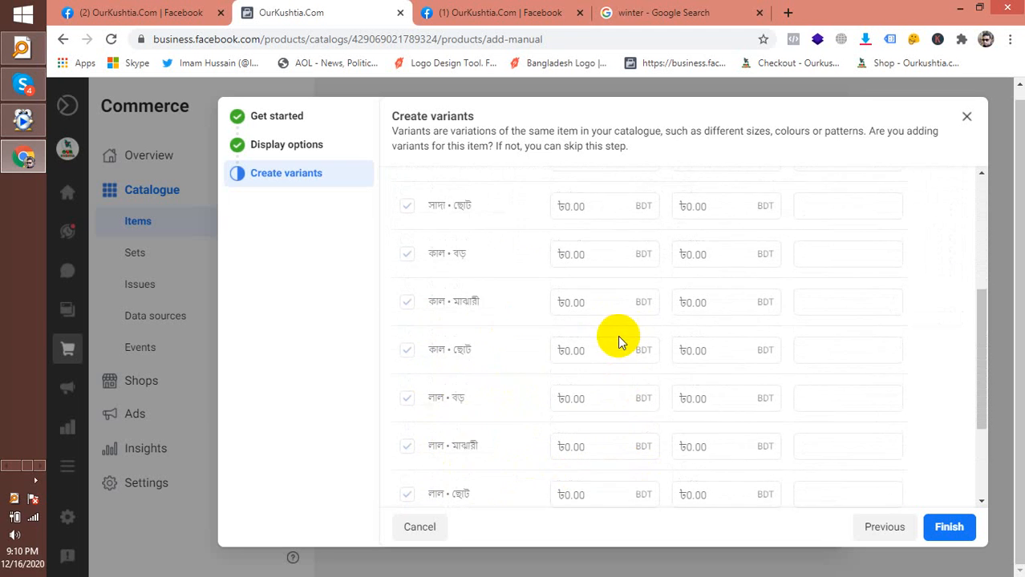
{"action": "scroll", "coordinate": [617, 408], "scroll_direction": "up", "scroll_amount": 2}
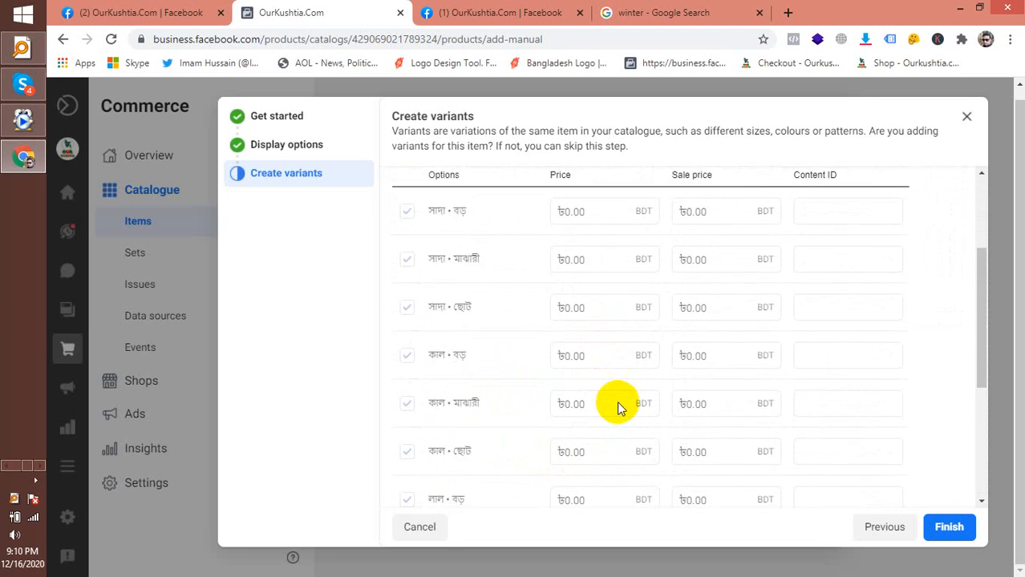
{"action": "scroll", "coordinate": [618, 407], "scroll_direction": "up", "scroll_amount": 2}
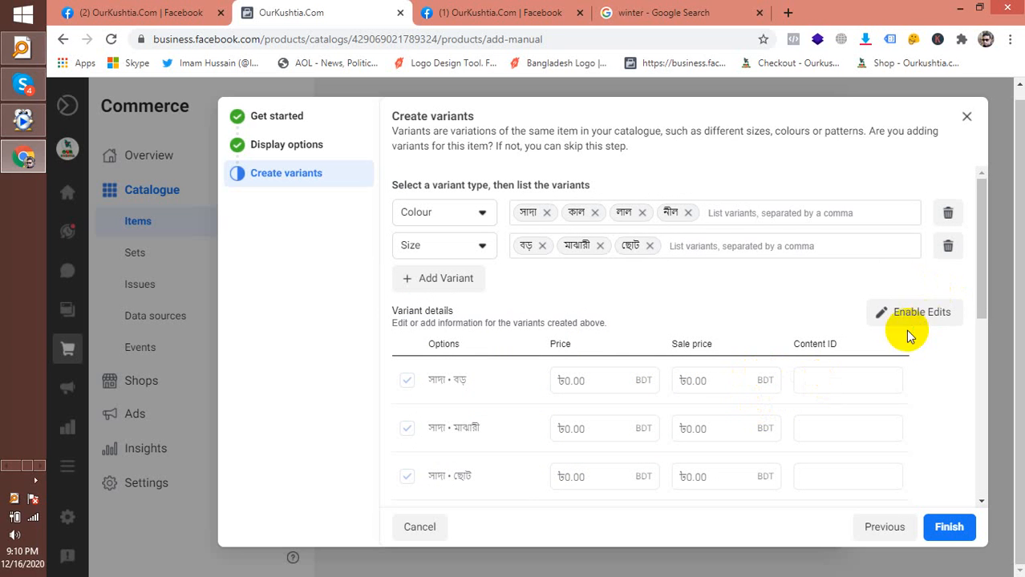
Enable edits and give the first variant a price of 1700 and a sale price of ৳1,600
{"action": "left_click", "coordinate": [922, 315]}
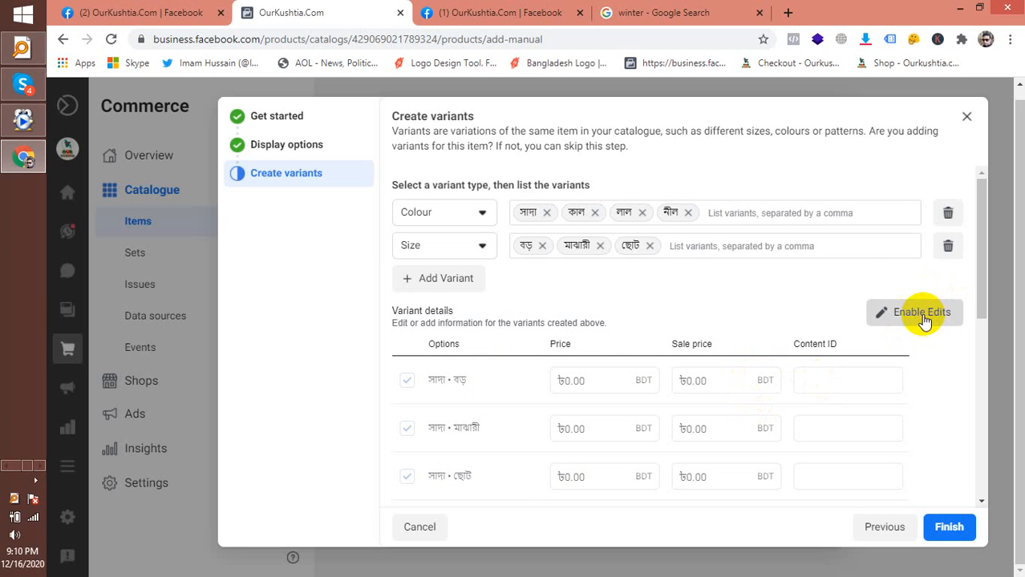
{"action": "left_click", "coordinate": [603, 383]}
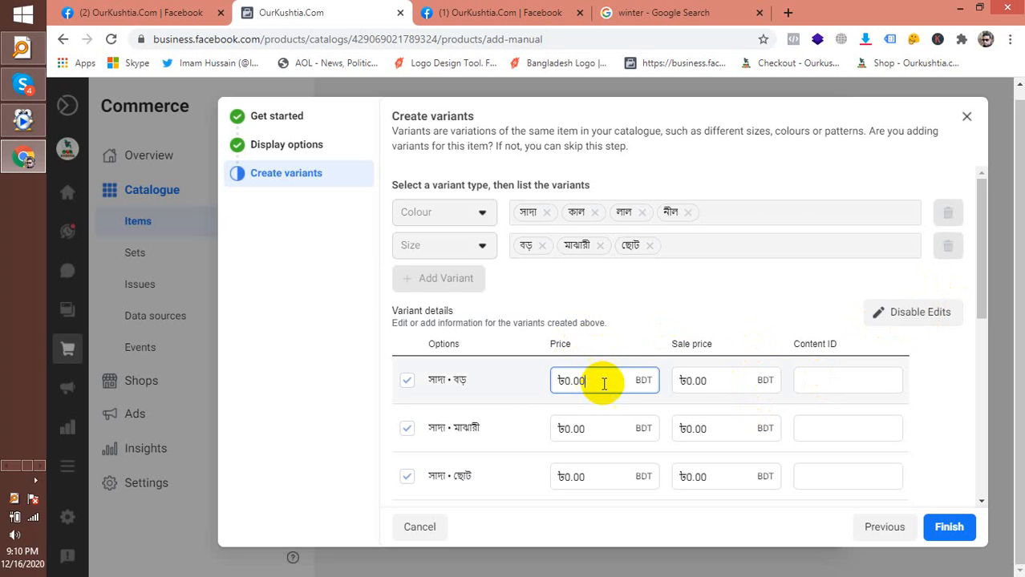
{"action": "left_click_drag", "start_coordinate": [599, 382], "coordinate": [550, 383]}
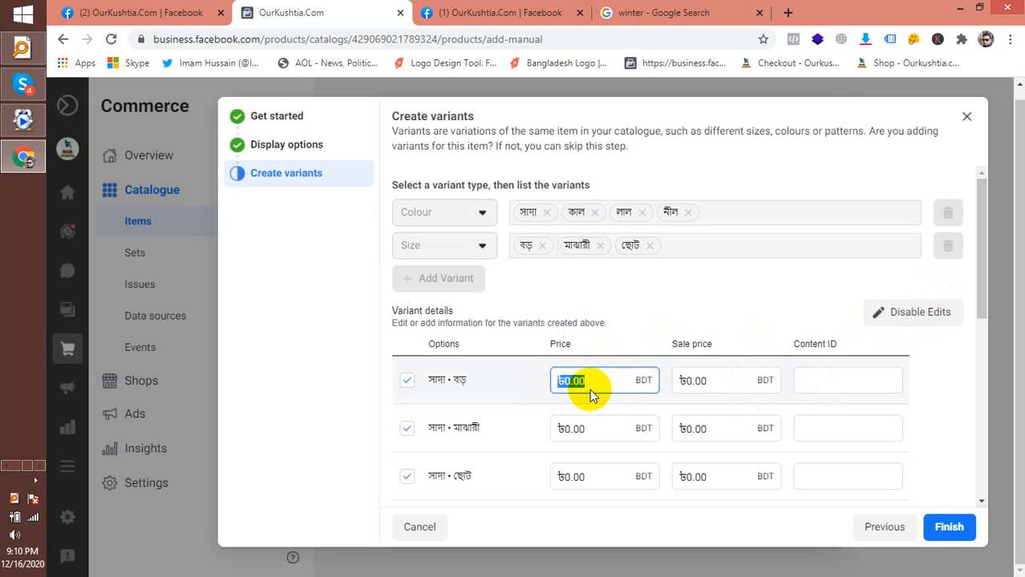
{"action": "type", "text": "১৭০০"}
{"action": "left_click", "coordinate": [690, 381]}
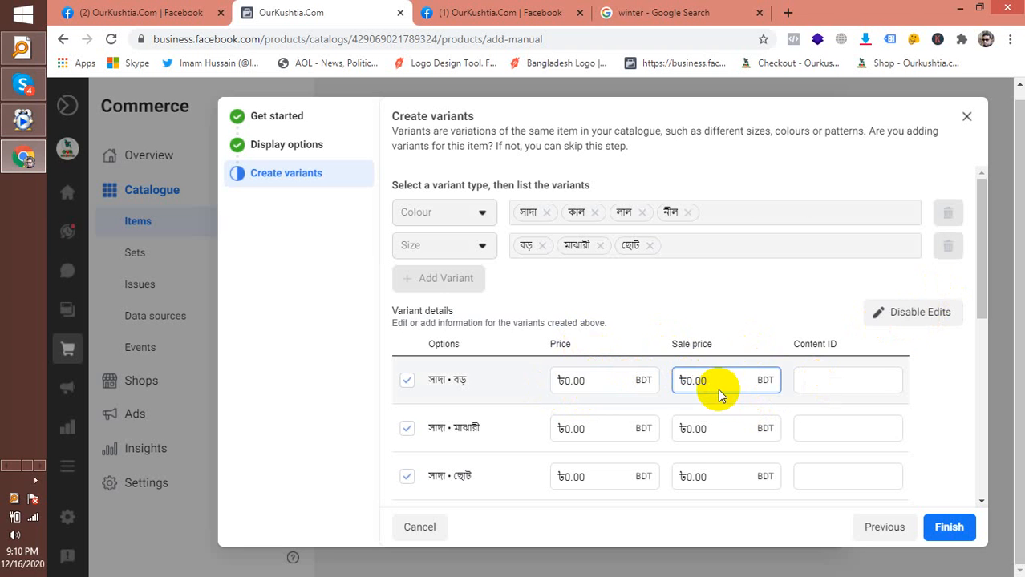
{"action": "left_click", "coordinate": [581, 384]}
{"action": "left_click_drag", "start_coordinate": [588, 384], "coordinate": [544, 387]}
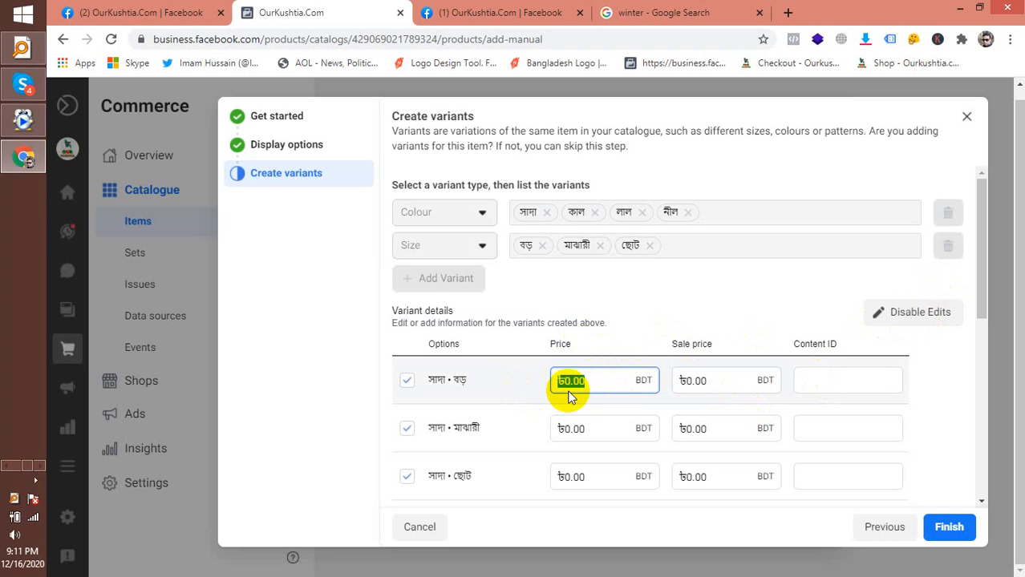
{"action": "type", "text": "1700"}
{"action": "left_click_drag", "start_coordinate": [579, 382], "coordinate": [537, 383]}
{"action": "key", "text": "ctrl+c"}
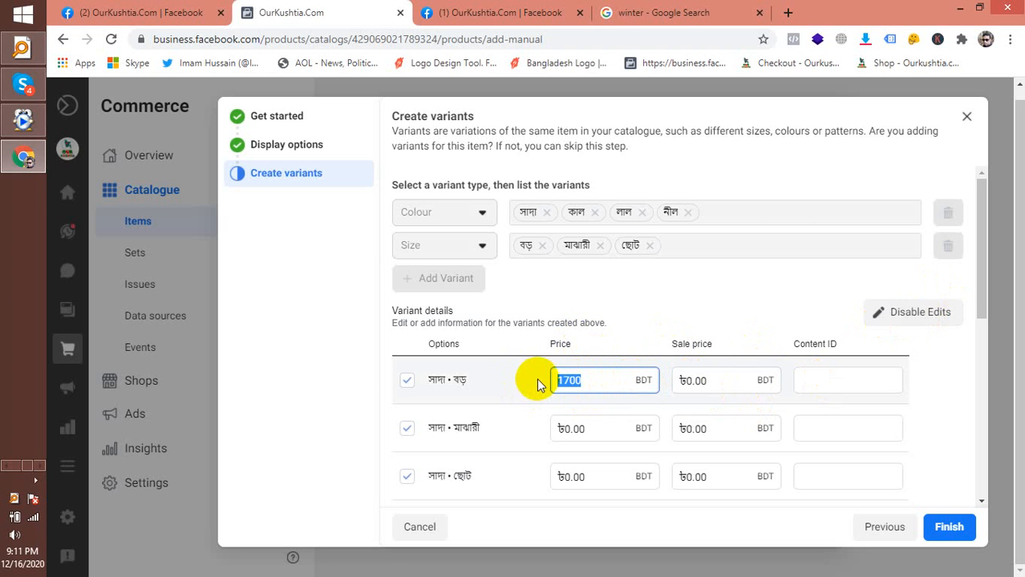
{"action": "left_click", "coordinate": [717, 377]}
{"action": "left_click_drag", "start_coordinate": [709, 381], "coordinate": [617, 382]}
{"action": "key", "text": "ctrl+v"}
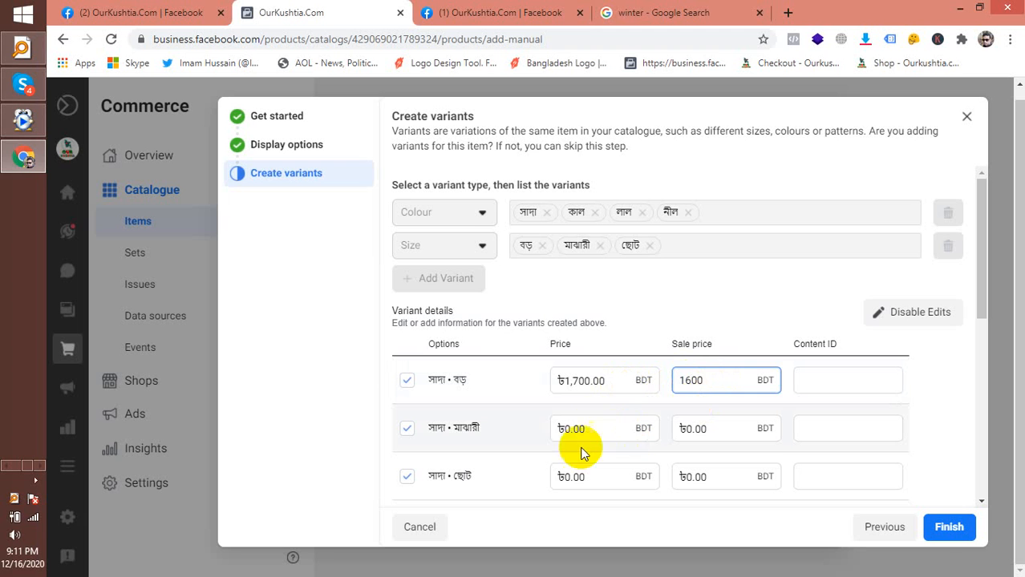
Paste the 1700 price into the remaining eleven variants, down to নীল • ছোট
{"action": "left_click_drag", "start_coordinate": [590, 425], "coordinate": [544, 425]}
{"action": "key", "text": "ctrl+v"}
{"action": "scroll", "coordinate": [559, 433], "scroll_direction": "down", "scroll_amount": 1}
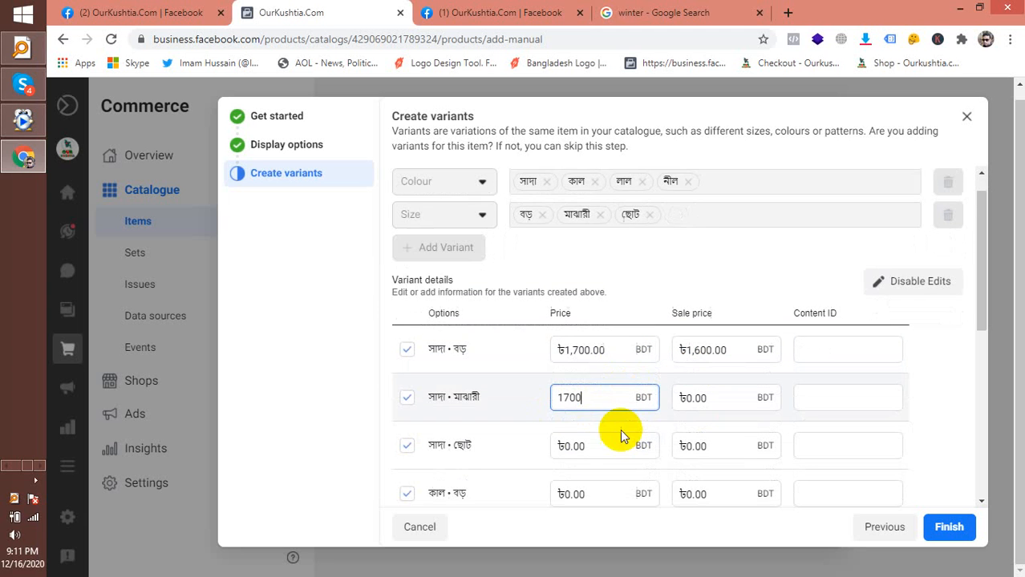
{"action": "left_click_drag", "start_coordinate": [597, 405], "coordinate": [521, 397]}
{"action": "key", "text": "ctrl+v"}
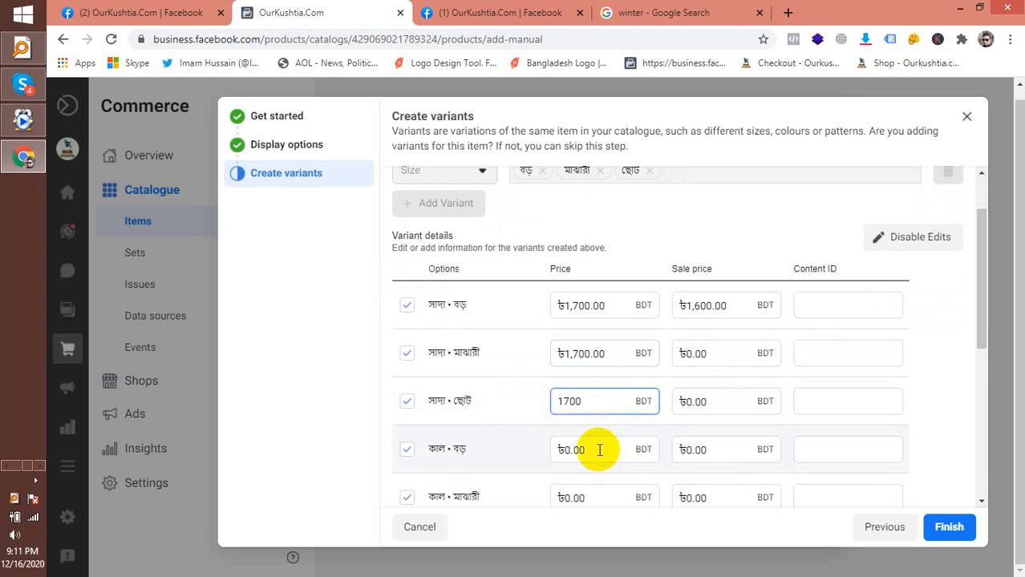
{"action": "left_click_drag", "start_coordinate": [599, 449], "coordinate": [544, 449]}
{"action": "key", "text": "ctrl+v"}
{"action": "key", "text": "ctrl+v"}
{"action": "left_click_drag", "start_coordinate": [530, 498], "coordinate": [546, 469]}
{"action": "scroll", "coordinate": [641, 478], "scroll_direction": "down", "scroll_amount": 1}
{"action": "key", "text": "ctrl+v"}
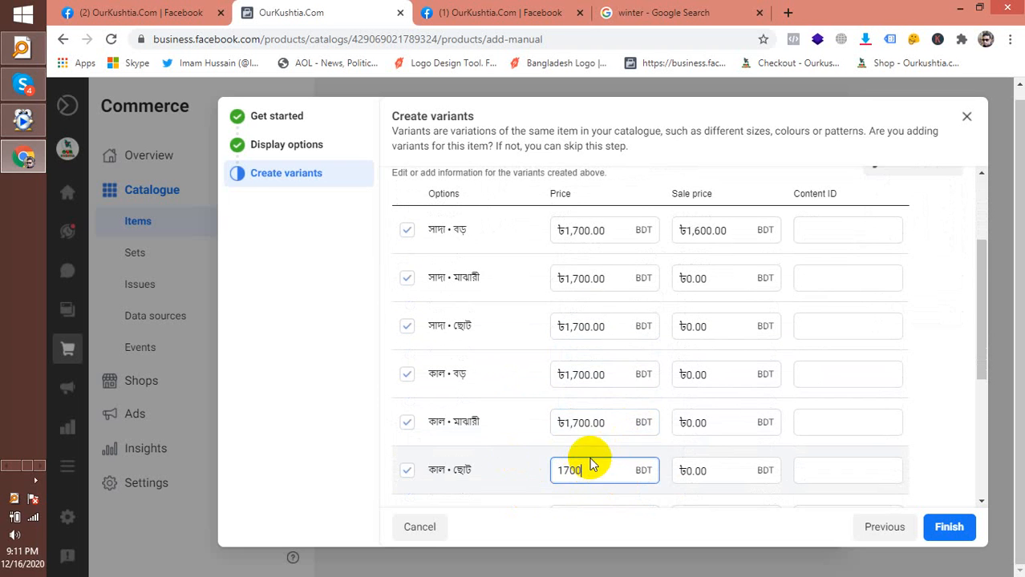
{"action": "scroll", "coordinate": [590, 449], "scroll_direction": "down", "scroll_amount": 1}
{"action": "left_click_drag", "start_coordinate": [590, 443], "coordinate": [526, 437]}
{"action": "key", "text": "ctrl+v"}
{"action": "scroll", "coordinate": [600, 448], "scroll_direction": "down", "scroll_amount": 1}
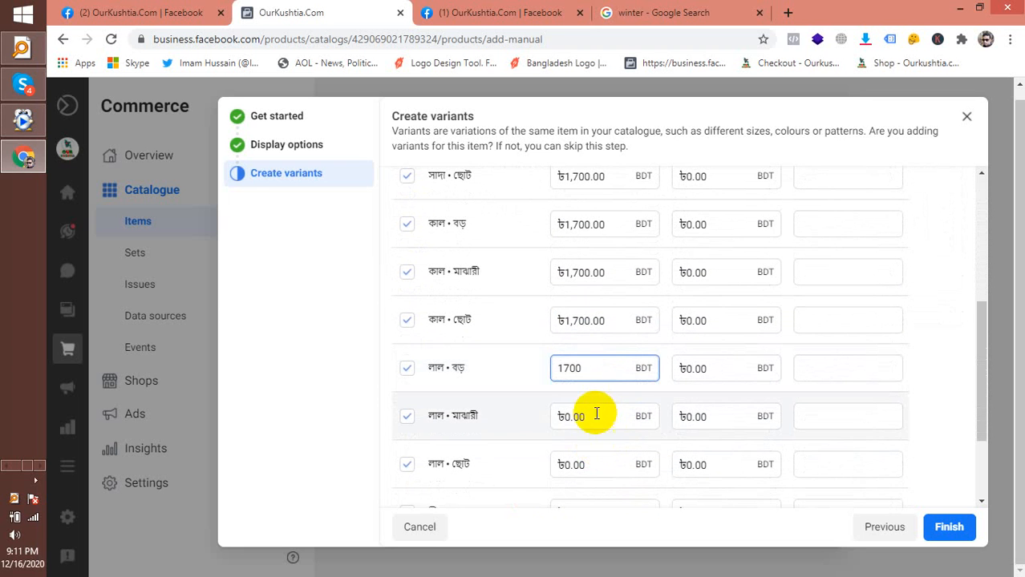
{"action": "left_click_drag", "start_coordinate": [600, 415], "coordinate": [522, 407]}
{"action": "key", "text": "ctrl+v"}
{"action": "left_click_drag", "start_coordinate": [599, 467], "coordinate": [557, 465]}
{"action": "key", "text": "ctrl+v"}
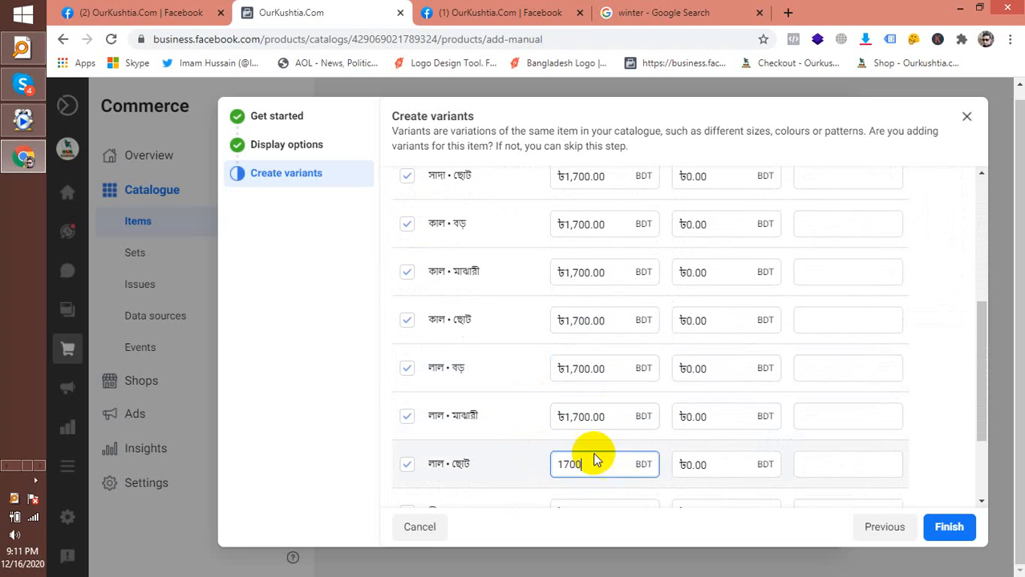
{"action": "scroll", "coordinate": [607, 451], "scroll_direction": "down", "scroll_amount": 1}
{"action": "left_click_drag", "start_coordinate": [571, 378], "coordinate": [521, 368]}
{"action": "key", "text": "ctrl+v"}
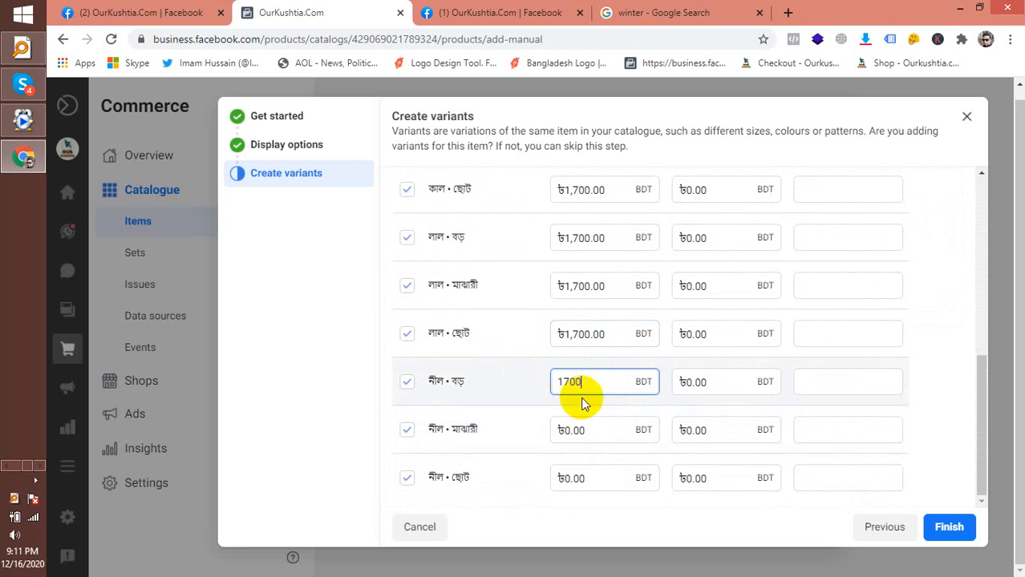
{"action": "left_click_drag", "start_coordinate": [590, 433], "coordinate": [533, 418]}
{"action": "key", "text": "ctrl+v"}
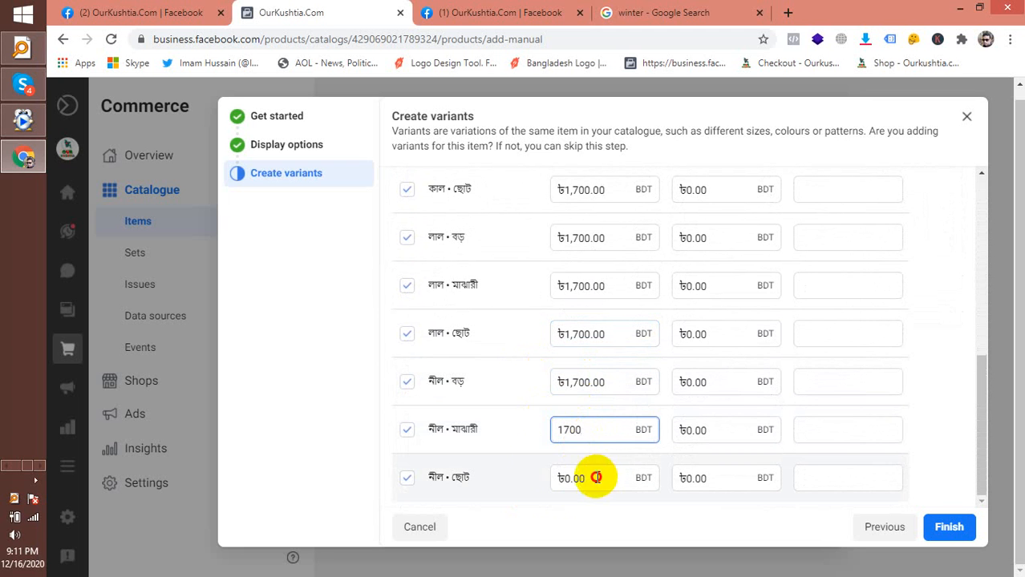
{"action": "left_click_drag", "start_coordinate": [597, 476], "coordinate": [652, 459]}
{"action": "key", "text": "ctrl+v"}
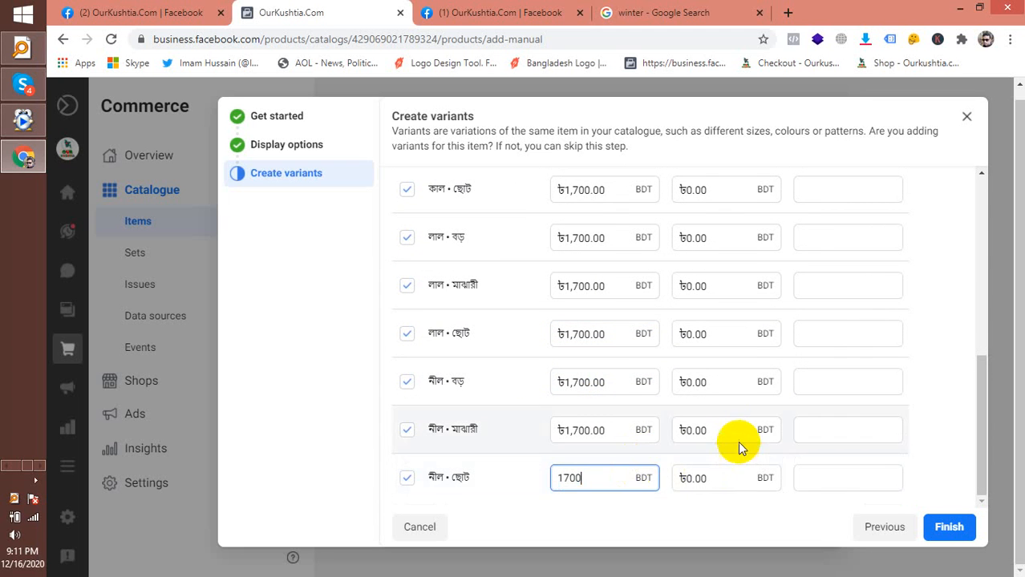
Copy the ৳1,600.00 sale price into variants two through six
{"action": "scroll", "coordinate": [736, 441], "scroll_direction": "up", "scroll_amount": 4}
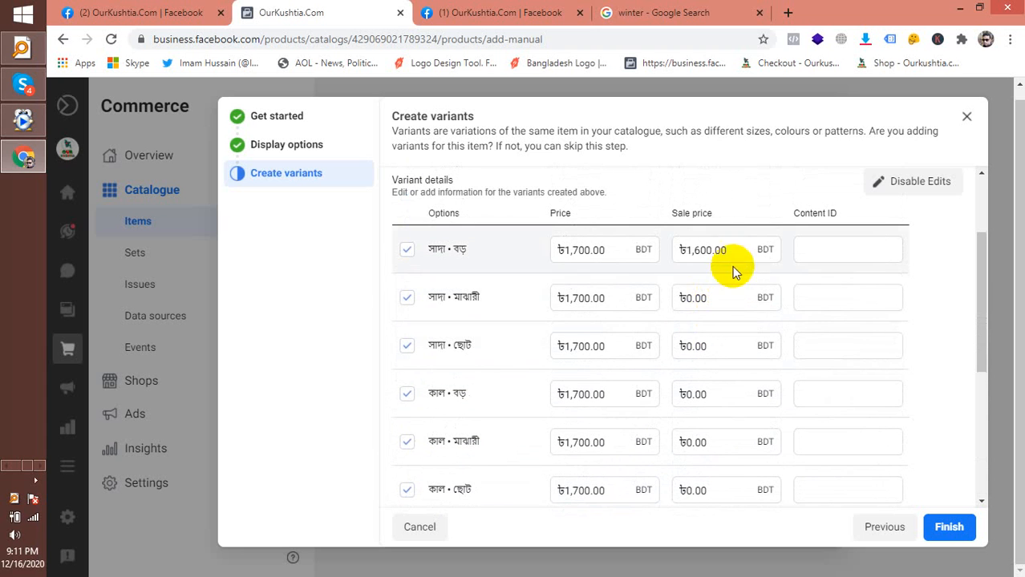
{"action": "left_click_drag", "start_coordinate": [730, 255], "coordinate": [643, 250]}
{"action": "key", "text": "ctrl+c"}
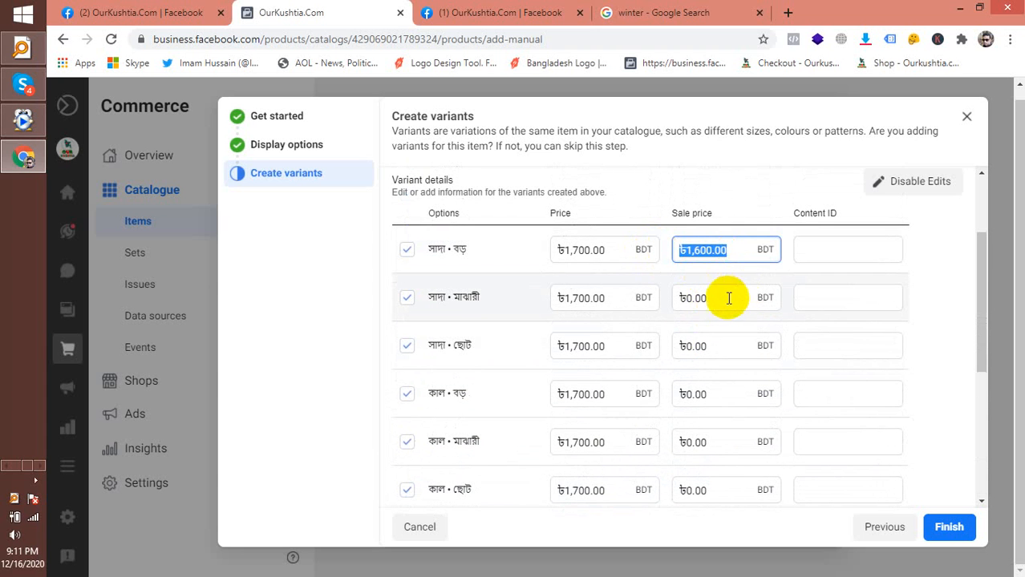
{"action": "left_click_drag", "start_coordinate": [718, 297], "coordinate": [641, 288]}
{"action": "key", "text": "ctrl+v"}
{"action": "left_click_drag", "start_coordinate": [688, 346], "coordinate": [636, 342]}
{"action": "key", "text": "ctrl+v"}
{"action": "left_click_drag", "start_coordinate": [730, 346], "coordinate": [639, 324]}
{"action": "key", "text": "ctrl+c"}
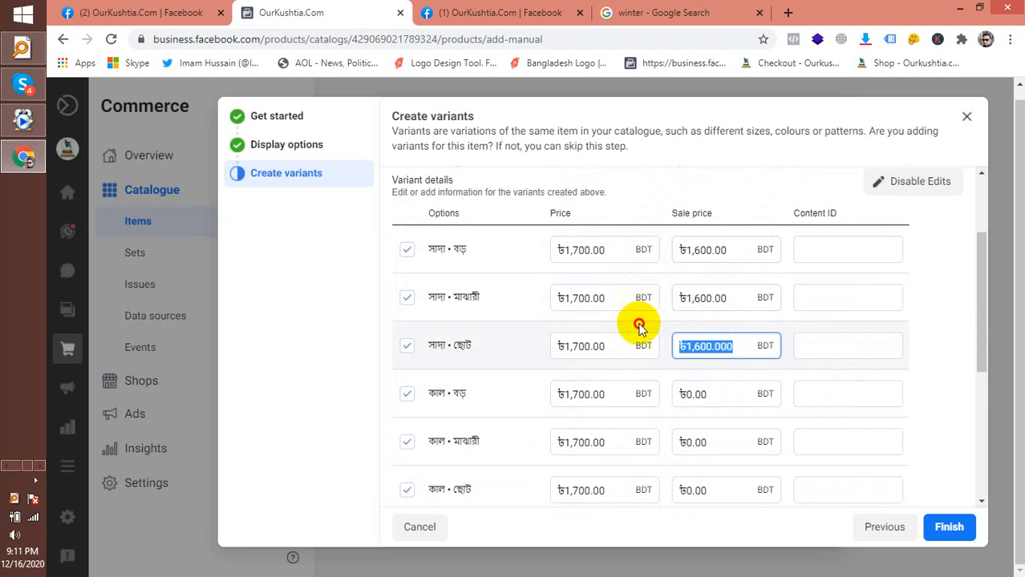
{"action": "left_click_drag", "start_coordinate": [723, 396], "coordinate": [627, 385]}
{"action": "key", "text": "ctrl+v"}
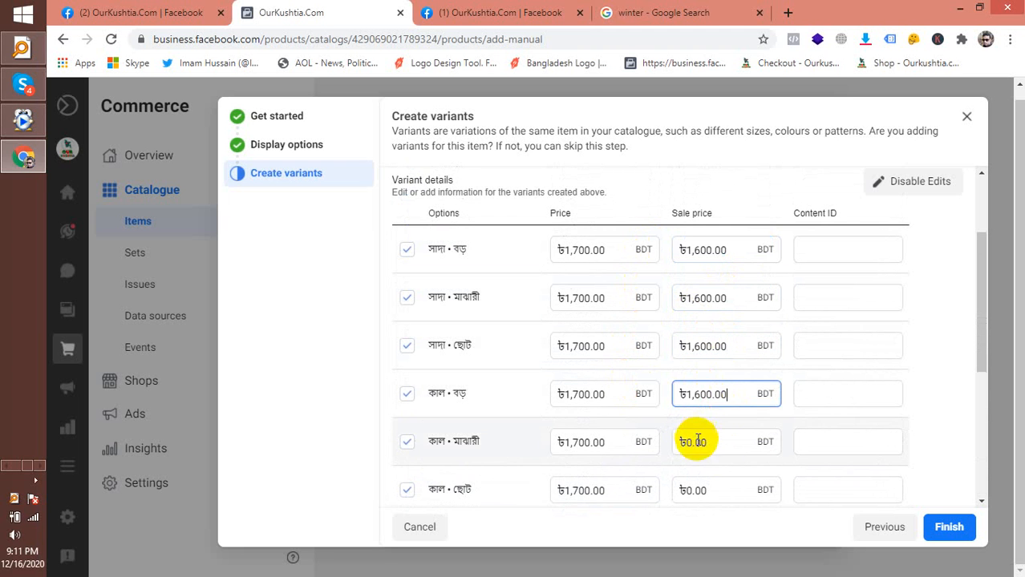
{"action": "left_click_drag", "start_coordinate": [710, 447], "coordinate": [663, 434]}
{"action": "key", "text": "ctrl+v"}
{"action": "left_click_drag", "start_coordinate": [713, 482], "coordinate": [646, 467]}
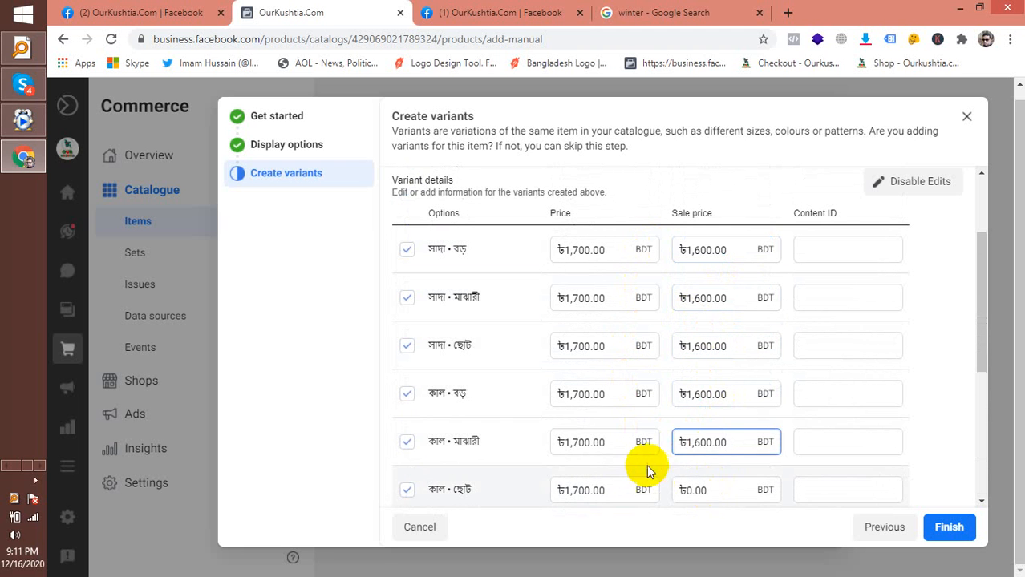
{"action": "key", "text": "ctrl+v"}
Set the ৳1,600.00 sale price on all লাল and নীল size variants
{"action": "scroll", "coordinate": [725, 459], "scroll_direction": "down", "scroll_amount": 2}
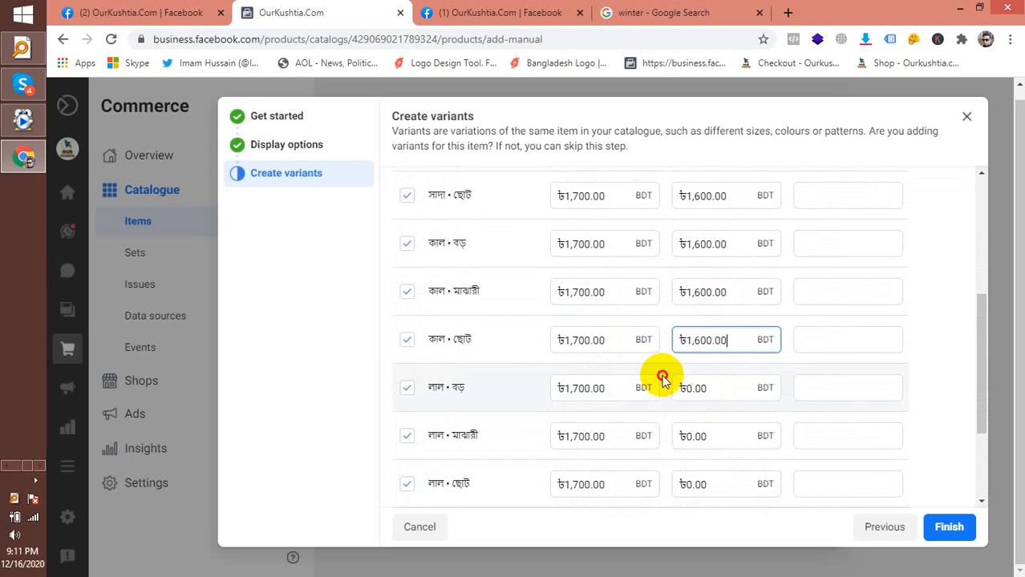
{"action": "left_click_drag", "start_coordinate": [677, 389], "coordinate": [725, 388]}
{"action": "type", "text": "1,600.00"}
{"action": "left_click_drag", "start_coordinate": [709, 433], "coordinate": [677, 439]}
{"action": "key", "text": "BackSpace"}
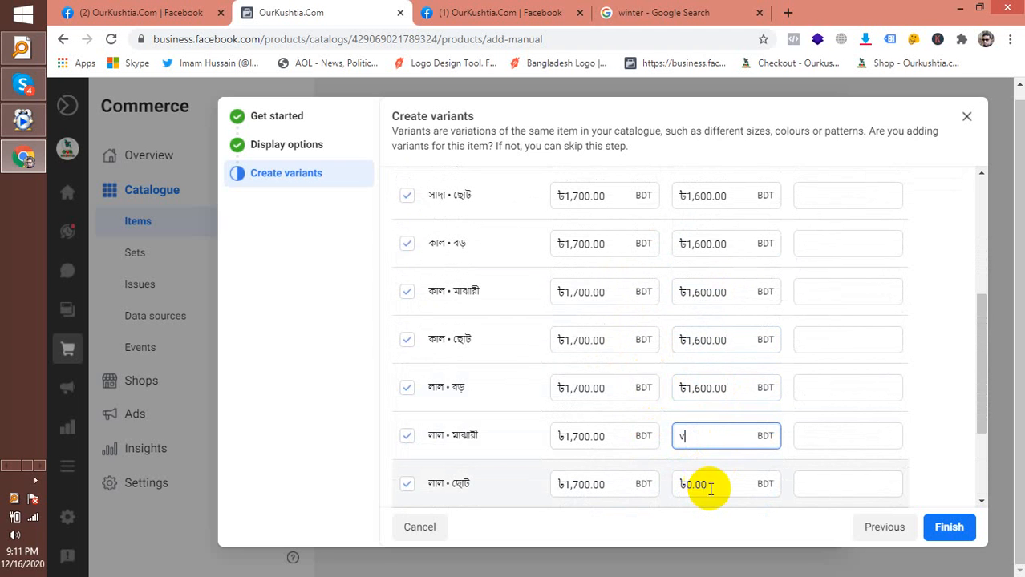
{"action": "left_click_drag", "start_coordinate": [705, 485], "coordinate": [652, 476]}
{"action": "key", "text": "ctrl+v"}
{"action": "left_click_drag", "start_coordinate": [714, 435], "coordinate": [663, 435]}
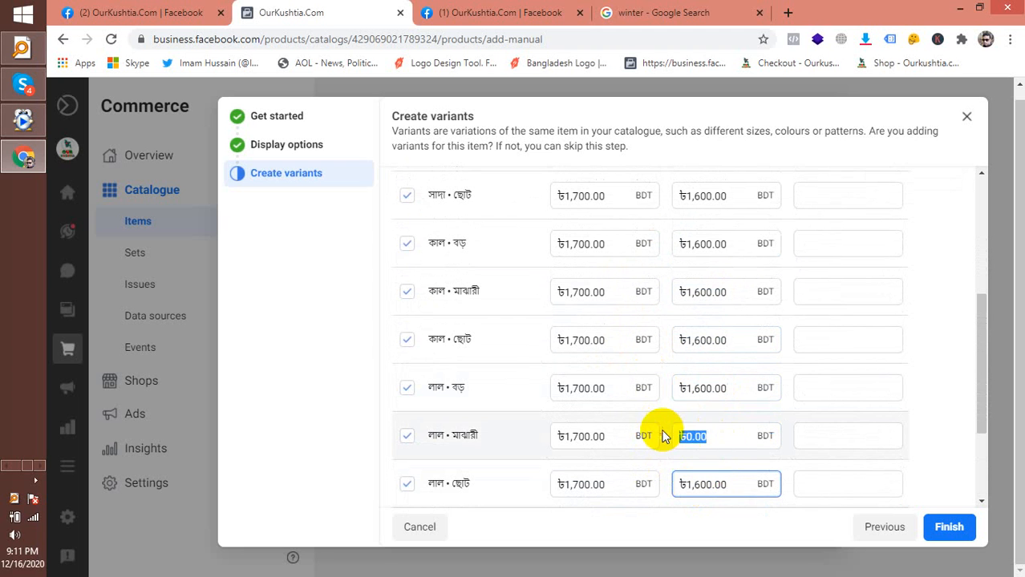
{"action": "type", "text": "v"}
{"action": "scroll", "coordinate": [700, 471], "scroll_direction": "down", "scroll_amount": 2}
{"action": "left_click_drag", "start_coordinate": [709, 287], "coordinate": [672, 295]}
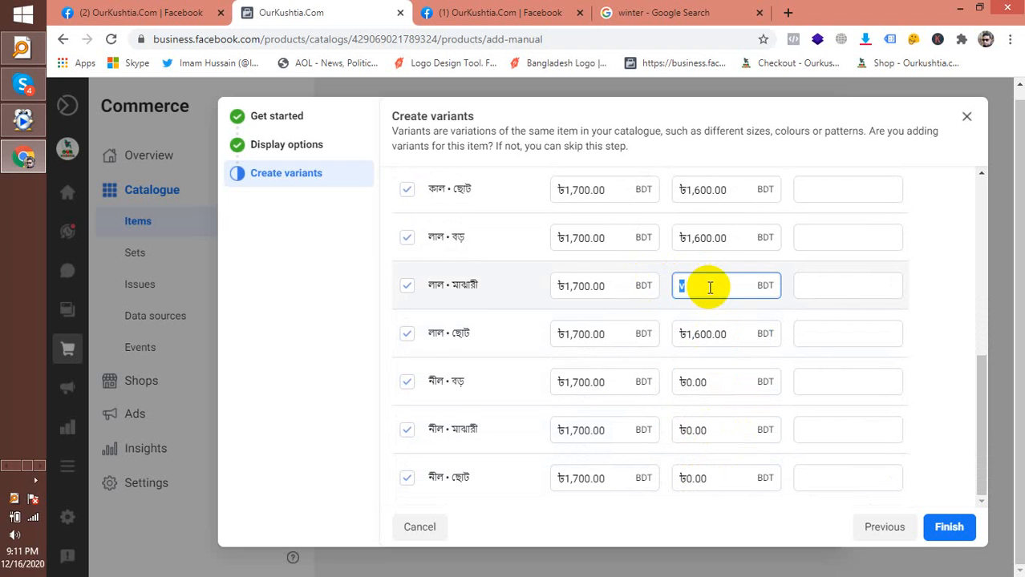
{"action": "right_click", "coordinate": [705, 290]}
{"action": "left_click", "coordinate": [745, 333]}
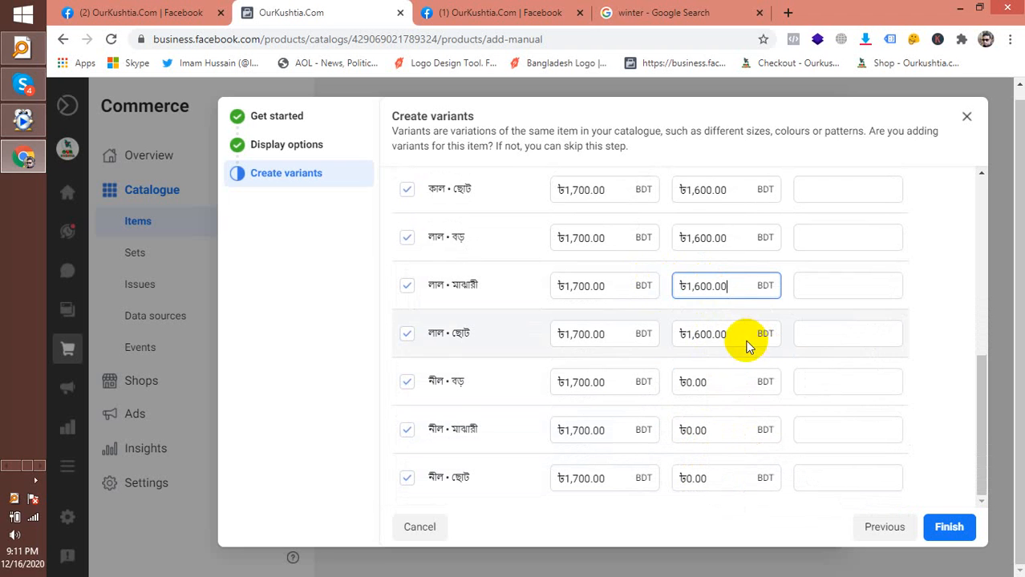
{"action": "left_click_drag", "start_coordinate": [700, 382], "coordinate": [652, 378]}
{"action": "right_click", "coordinate": [697, 382]}
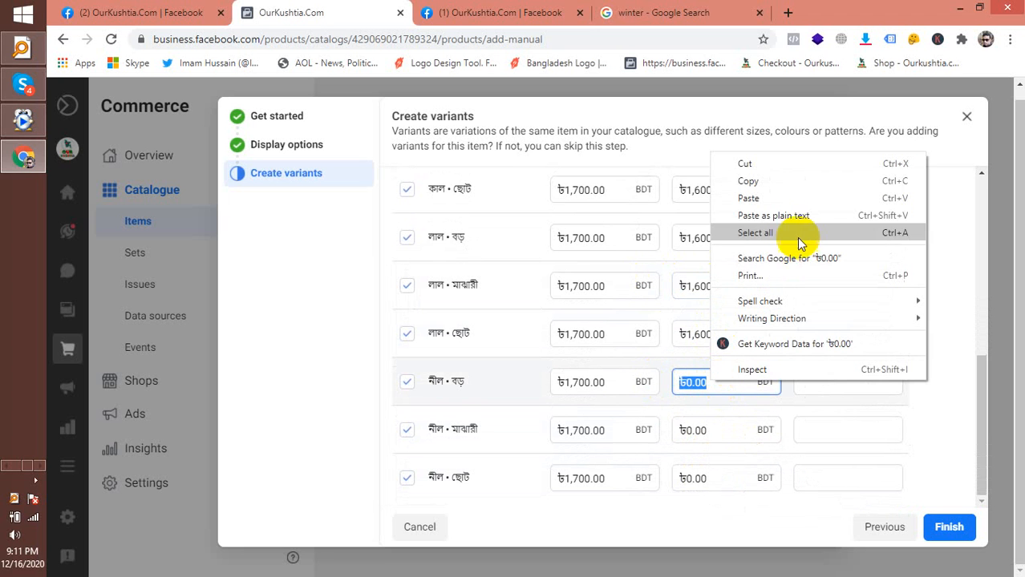
{"action": "left_click", "coordinate": [785, 189]}
{"action": "key", "text": "ctrl+v"}
{"action": "left_click_drag", "start_coordinate": [702, 431], "coordinate": [681, 430]}
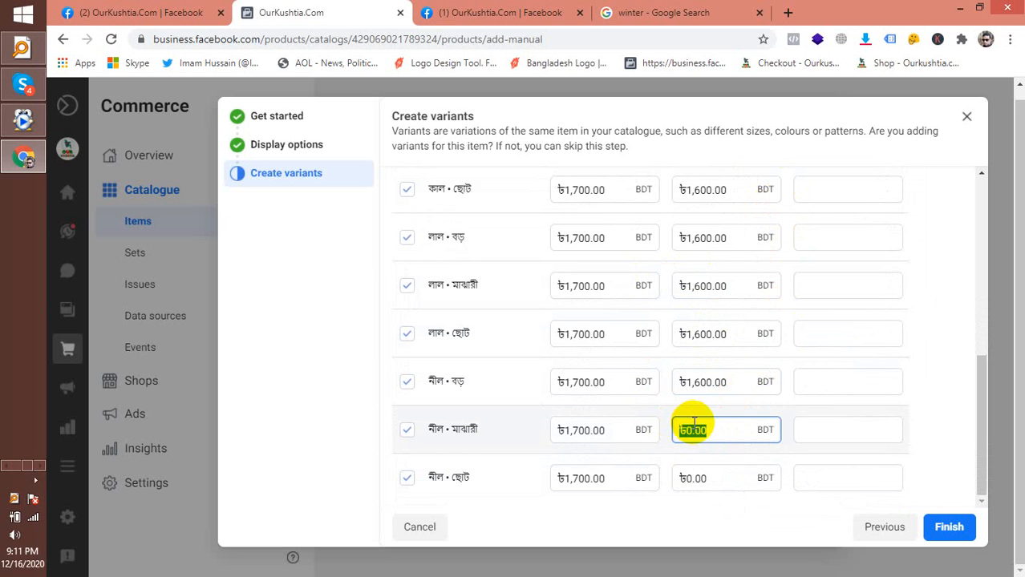
{"action": "right_click", "coordinate": [694, 421]}
{"action": "left_click", "coordinate": [783, 238]}
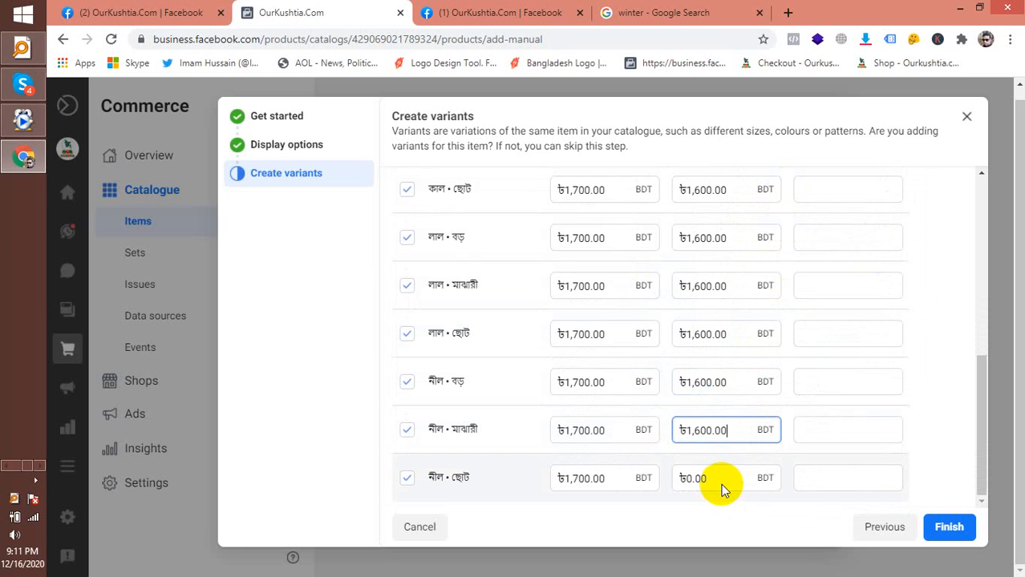
{"action": "left_click_drag", "start_coordinate": [717, 479], "coordinate": [689, 478]}
{"action": "right_click", "coordinate": [688, 480]}
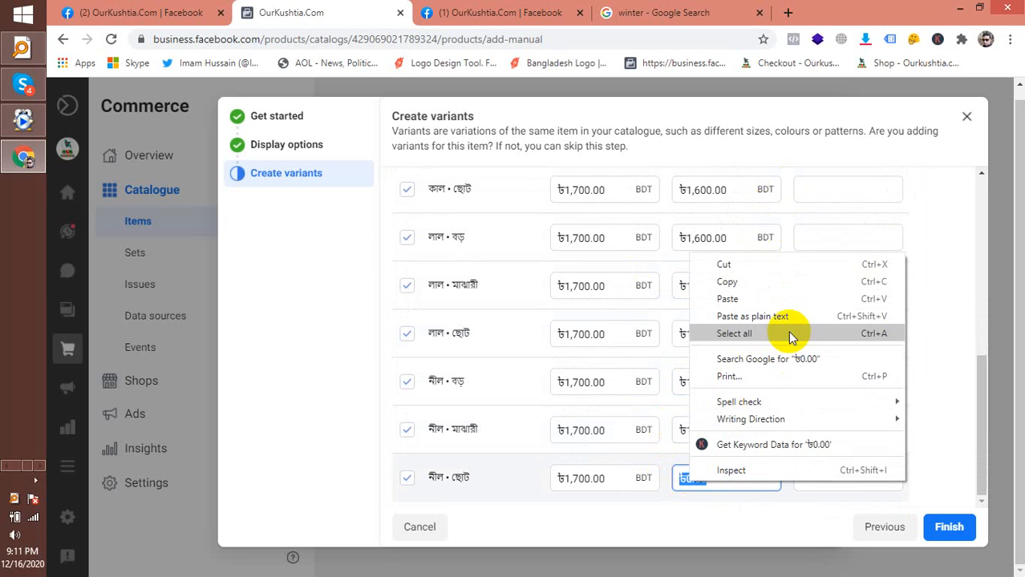
{"action": "left_click", "coordinate": [792, 305]}
{"action": "left_click", "coordinate": [746, 505]}
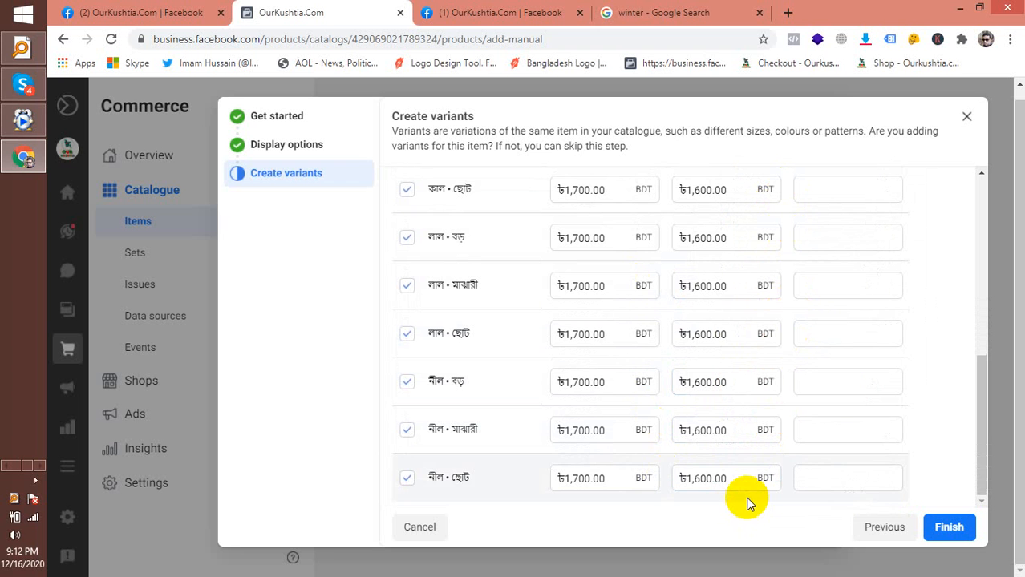
Give the first variant content ID KSTBDSITSB, copying the KSTBDSIT prefix
{"action": "scroll", "coordinate": [850, 353], "scroll_direction": "up", "scroll_amount": 3}
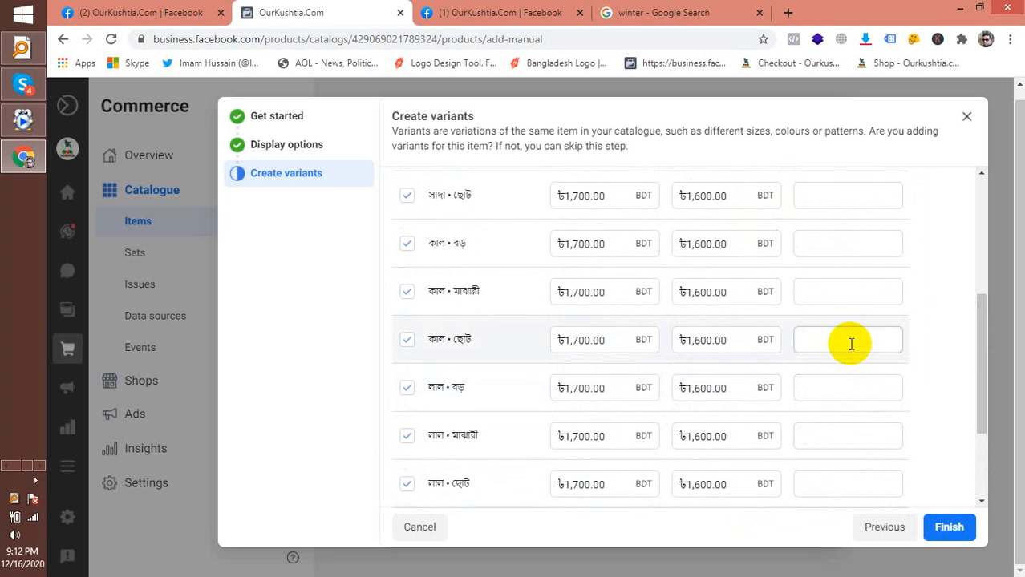
{"action": "scroll", "coordinate": [848, 341], "scroll_direction": "up", "scroll_amount": 3}
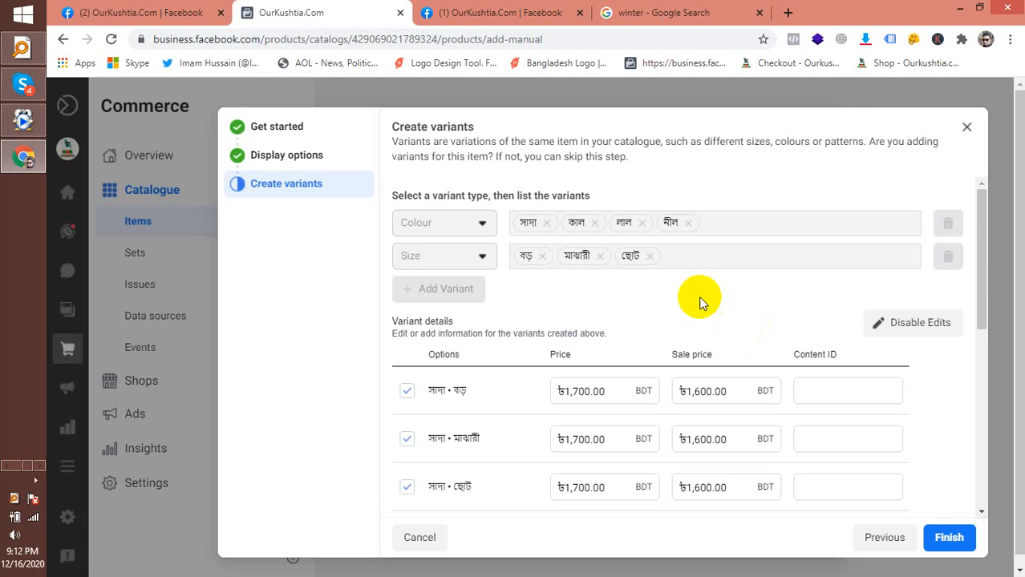
{"action": "scroll", "coordinate": [728, 337], "scroll_direction": "down", "scroll_amount": 2}
{"action": "left_click", "coordinate": [818, 243]}
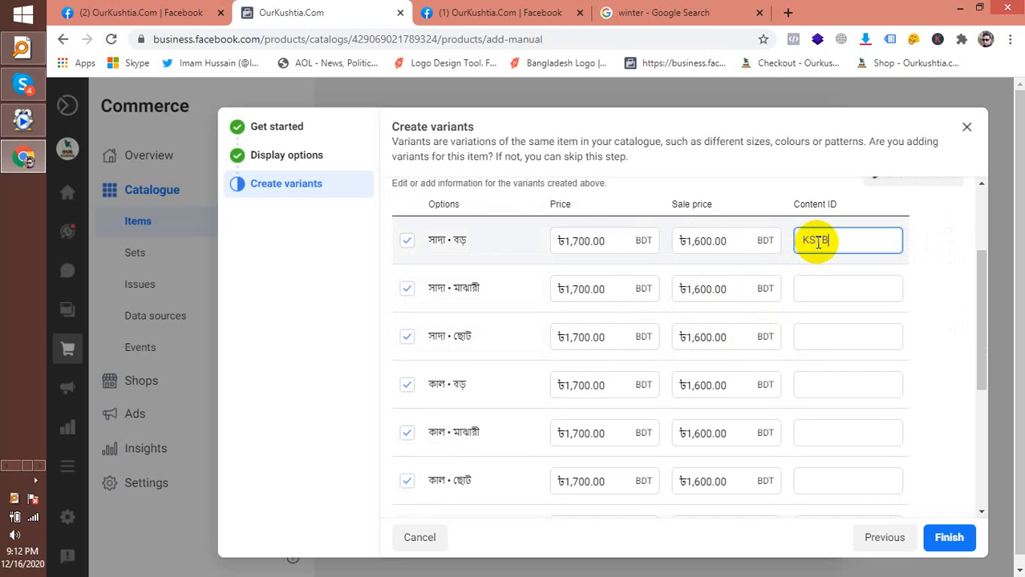
{"action": "type", "text": "SIT"}
{"action": "key", "text": "ctrl+a"}
{"action": "key", "text": "ctrl+c"}
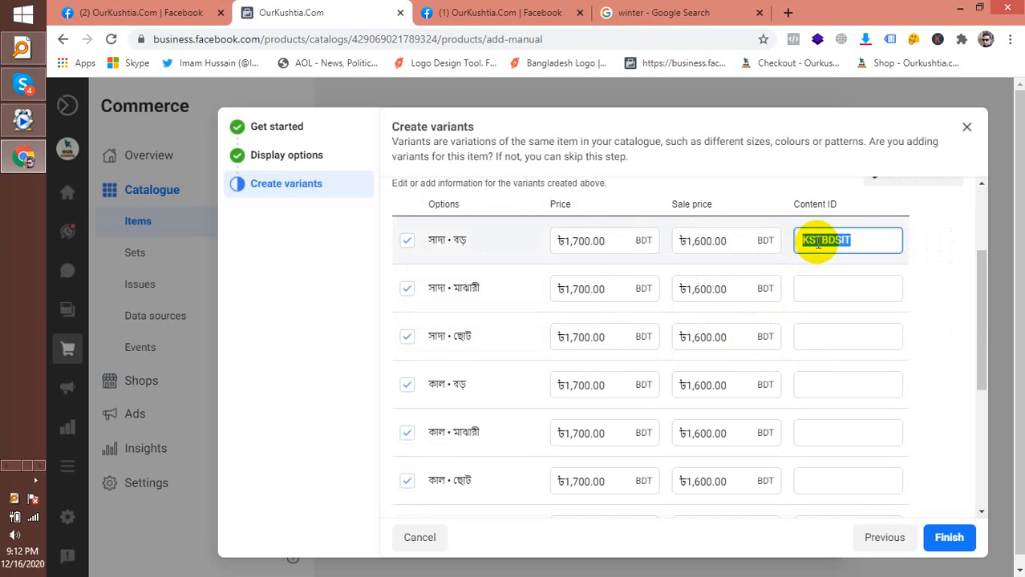
{"action": "left_click", "coordinate": [855, 238]}
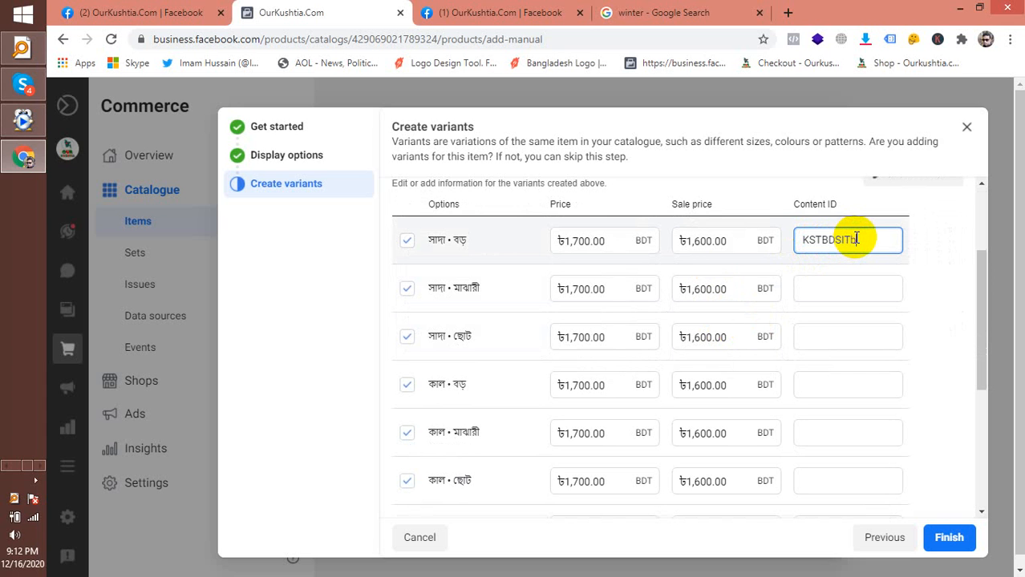
{"action": "key", "text": "BackSpace"}
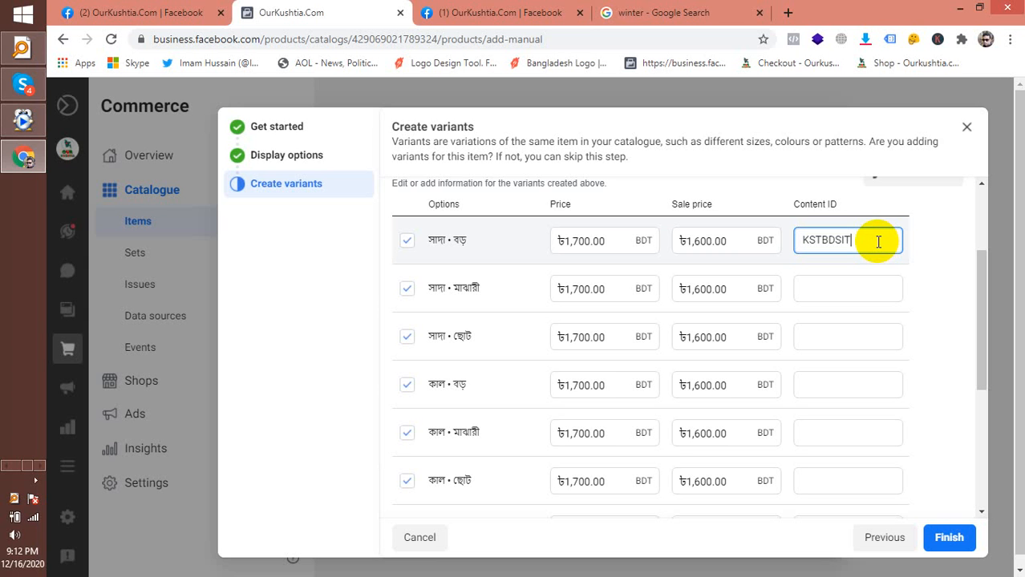
{"action": "type", "text": "SB"}
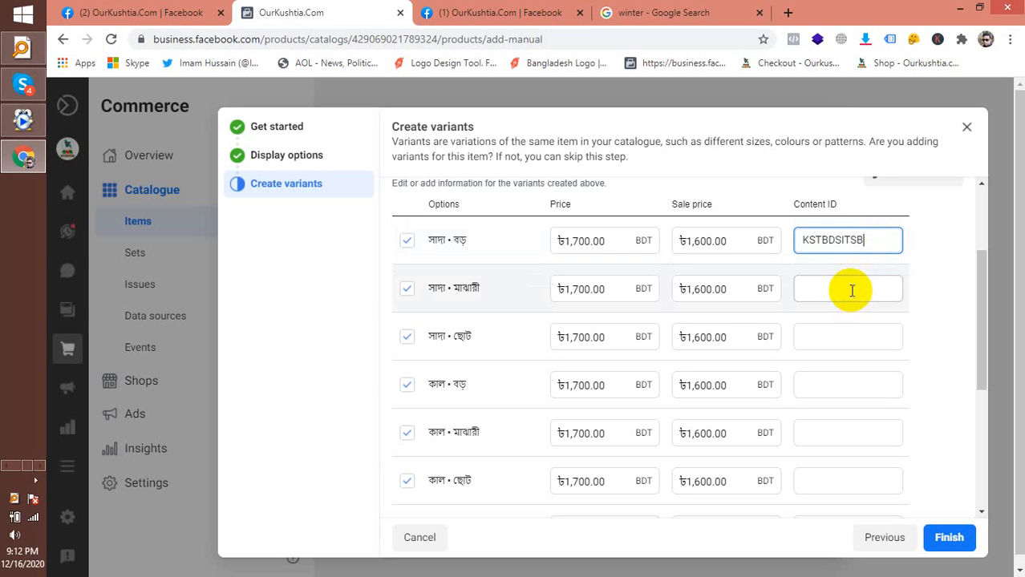
Enter content IDs KSTBDSITSM, KSTBDSITSS and KSTBDSITKB, and paste the prefix into the fifth variant
{"action": "left_click", "coordinate": [851, 289]}
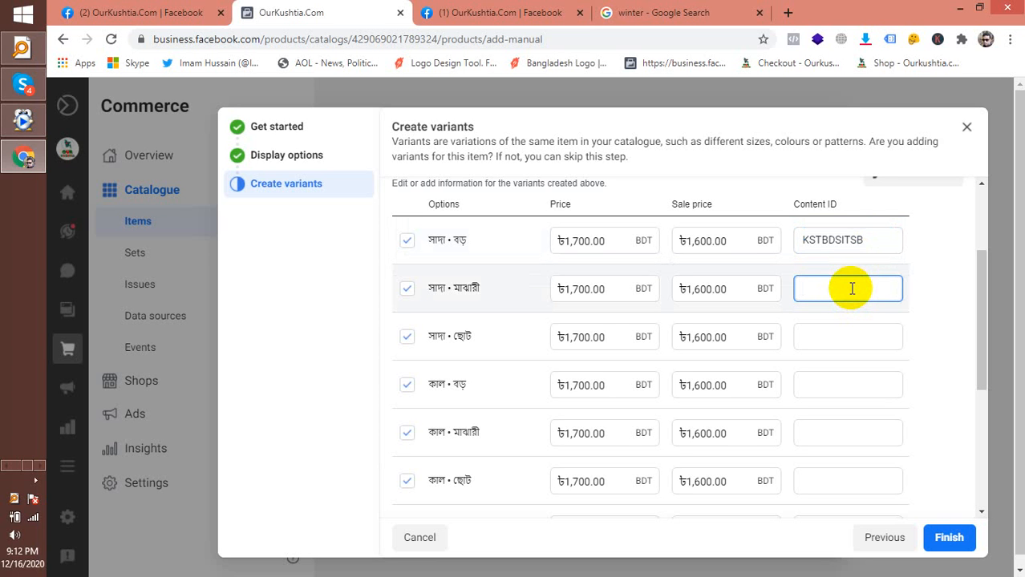
{"action": "key", "text": "ctrl+v"}
{"action": "type", "text": "SM"}
{"action": "left_click", "coordinate": [824, 336]}
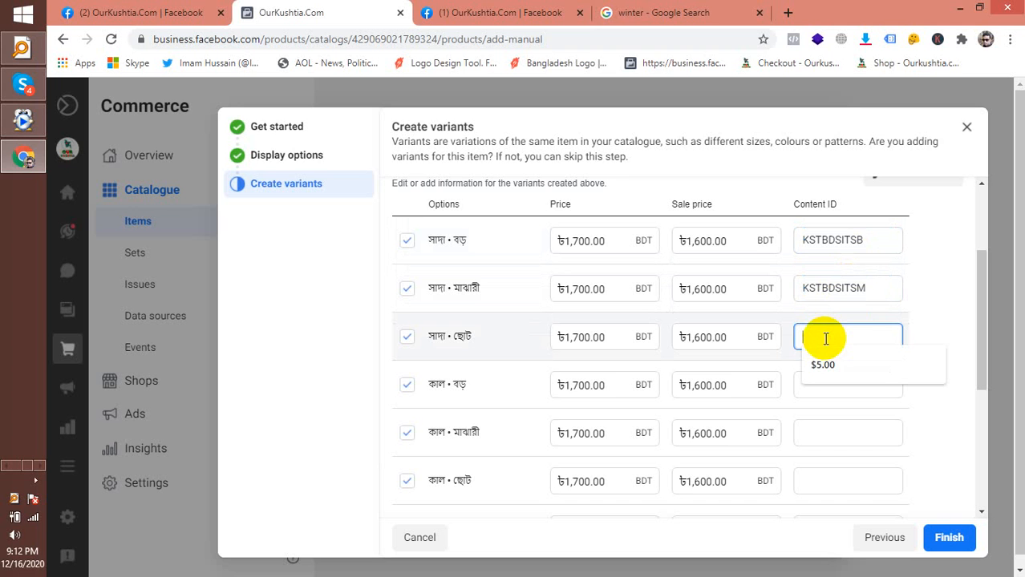
{"action": "key", "text": "ctrl+v"}
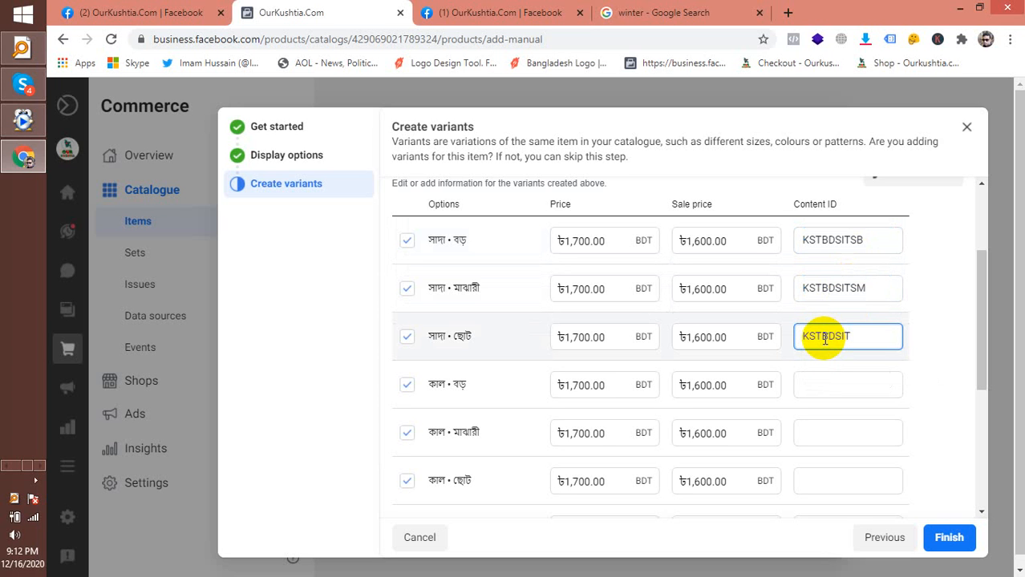
{"action": "type", "text": "SS"}
{"action": "left_click", "coordinate": [824, 386]}
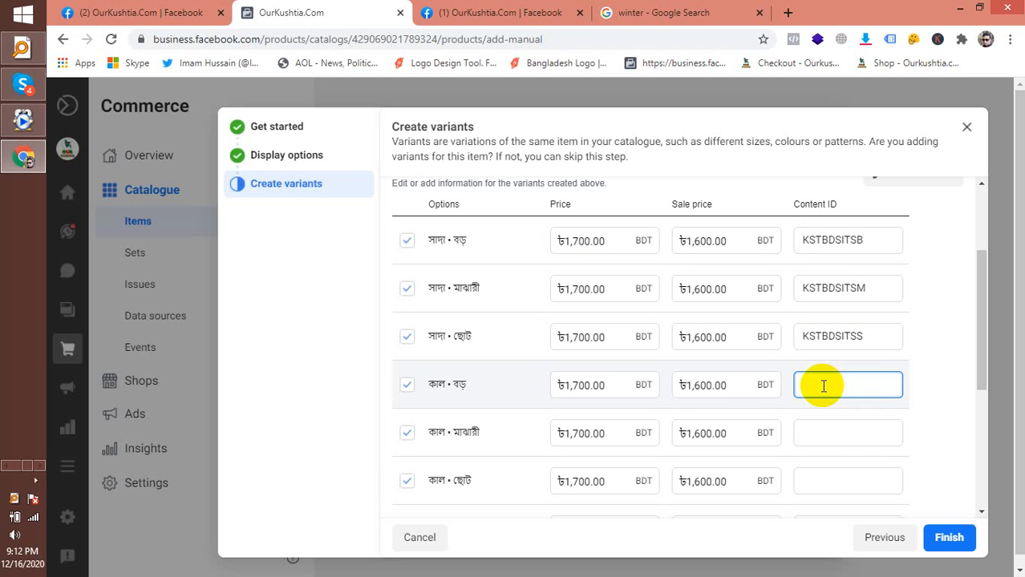
{"action": "key", "text": "ctrl+v"}
{"action": "type", "text": "KB"}
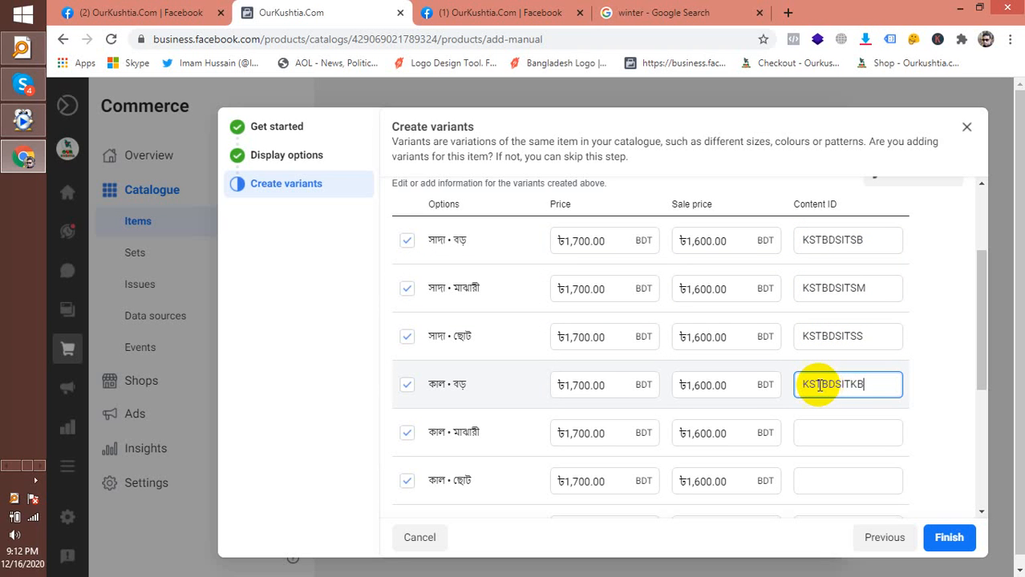
{"action": "left_click", "coordinate": [816, 432]}
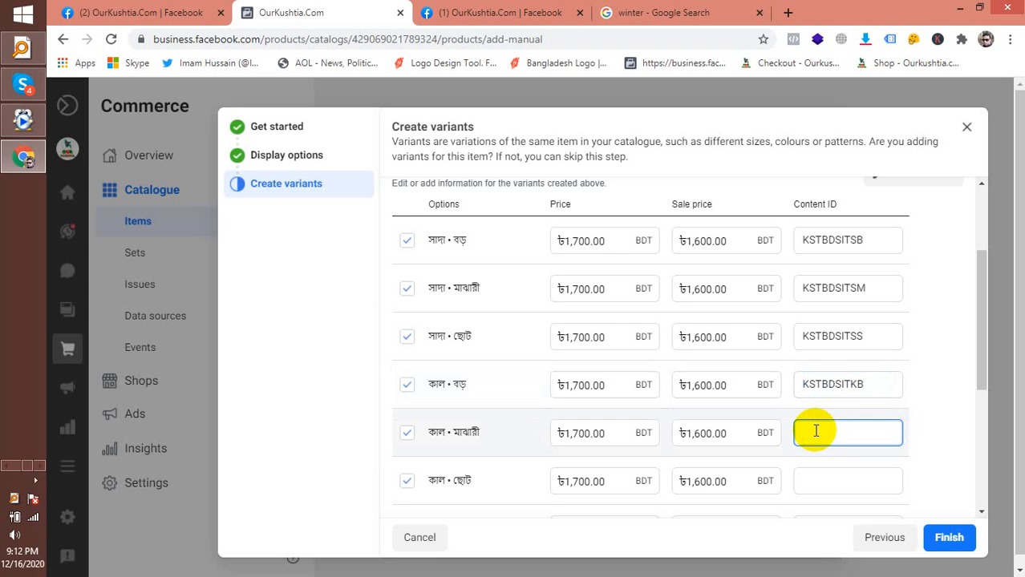
{"action": "key", "text": "ctrl+v"}
Complete content IDs KSTBDSITKM, KSTBDSITKS, KSTBDSITLB, KSTBDSITLM and KSTBDSITLS
{"action": "type", "text": "KM"}
{"action": "scroll", "coordinate": [818, 417], "scroll_direction": "down", "scroll_amount": 1}
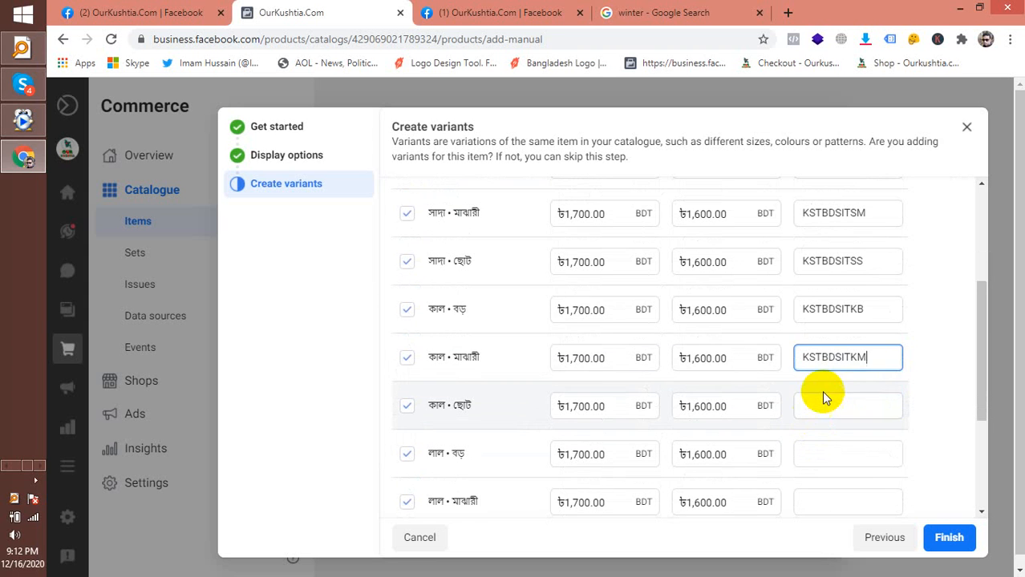
{"action": "left_click", "coordinate": [823, 398]}
{"action": "left_click", "coordinate": [813, 406]}
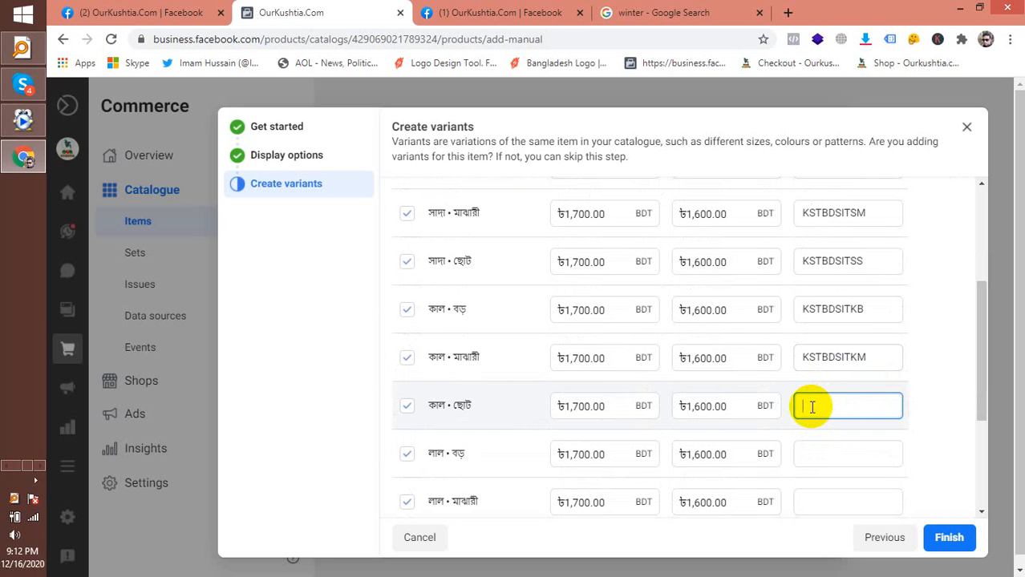
{"action": "type", "text": "KSTBDSIT"}
{"action": "type", "text": "KS"}
{"action": "left_click", "coordinate": [855, 452]}
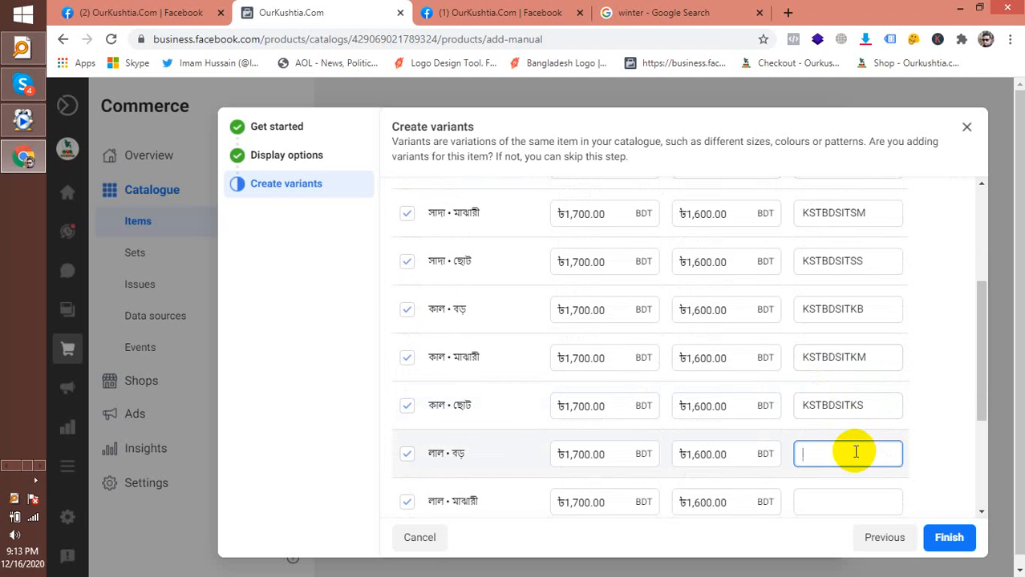
{"action": "type", "text": "KSTBDSIT"}
{"action": "type", "text": "LB"}
{"action": "scroll", "coordinate": [834, 449], "scroll_direction": "down", "scroll_amount": 1}
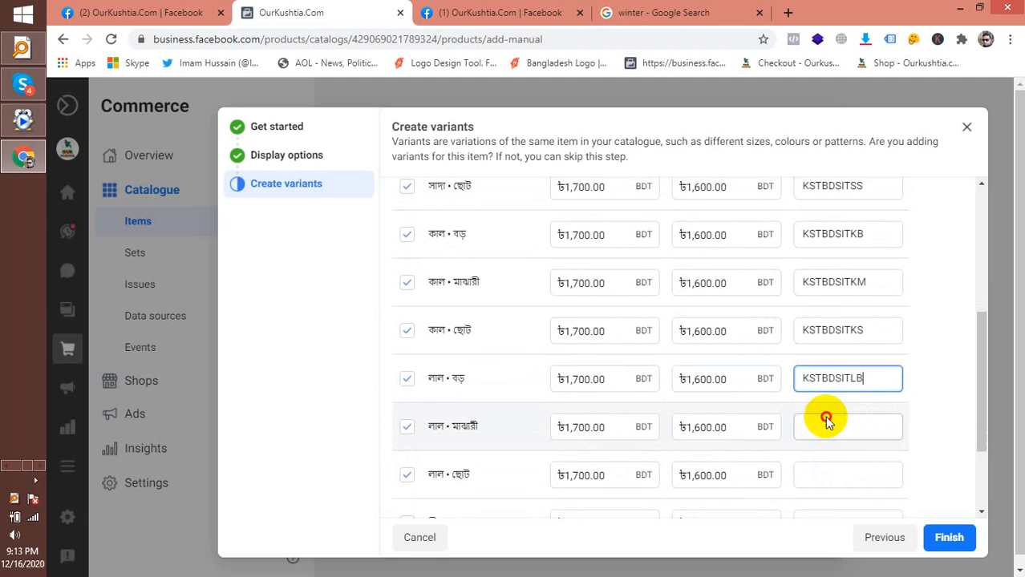
{"action": "left_click", "coordinate": [823, 427]}
{"action": "left_click", "coordinate": [823, 427]}
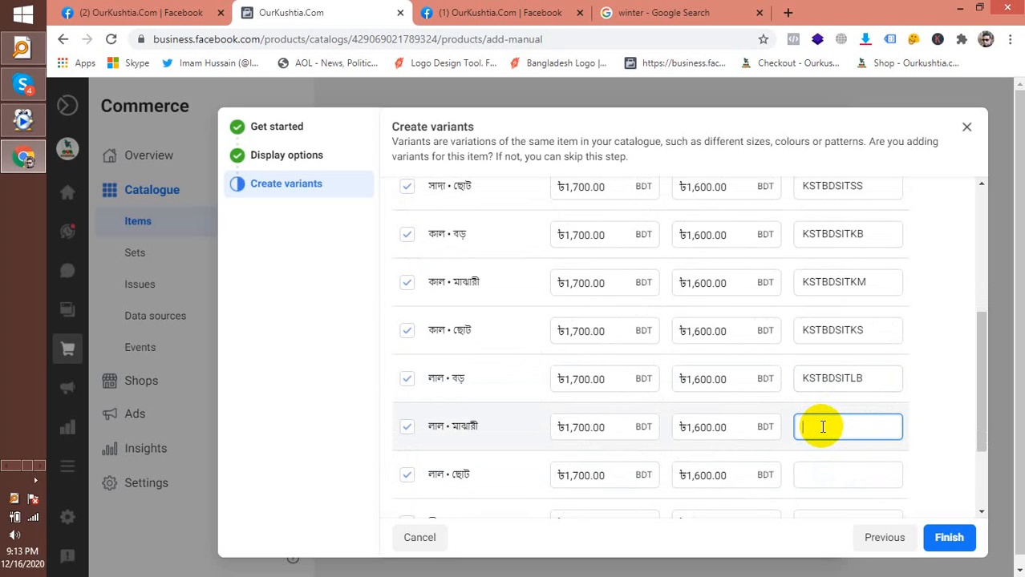
{"action": "type", "text": "KSTBDSIT"}
{"action": "type", "text": "LM"}
{"action": "scroll", "coordinate": [829, 412], "scroll_direction": "down", "scroll_amount": 1}
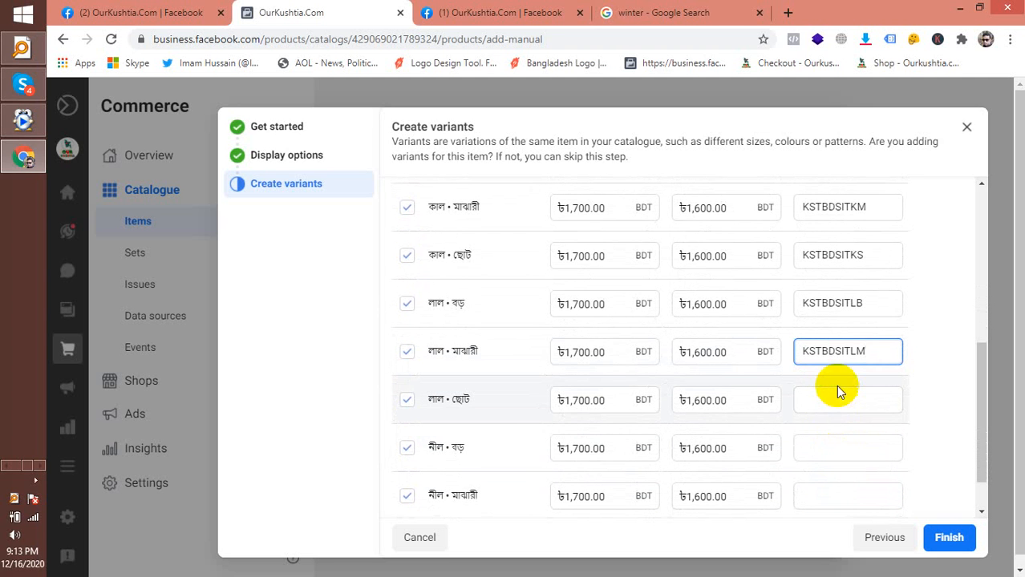
{"action": "left_click", "coordinate": [837, 396]}
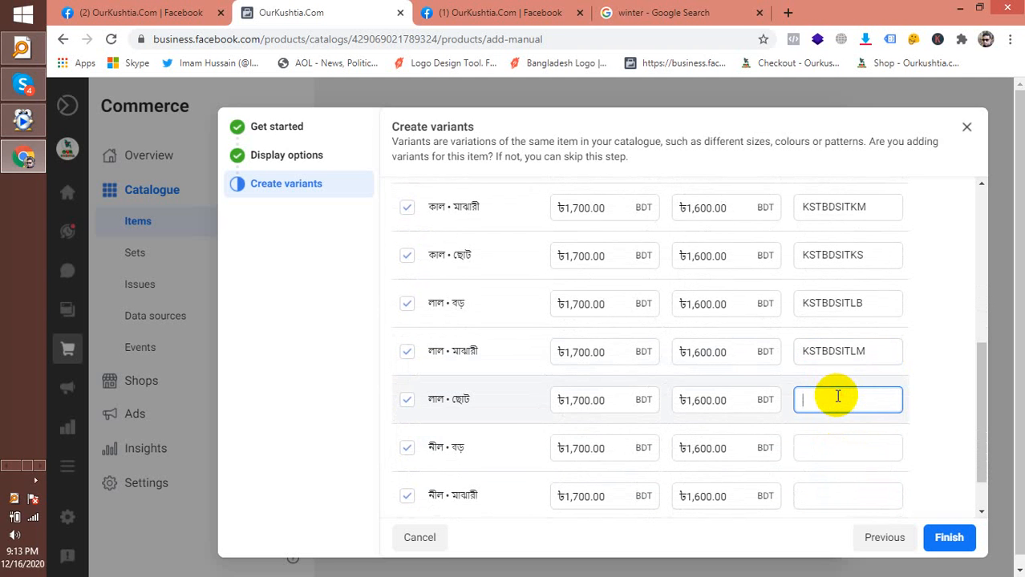
{"action": "type", "text": "KSTBDSIT"}
{"action": "type", "text": "LS"}
Enter KSTBDSITNB, KSTBDSITNM and KSTBDSITNS for the নীল variants, then Finish
{"action": "left_click", "coordinate": [848, 447]}
{"action": "right_click", "coordinate": [846, 449]}
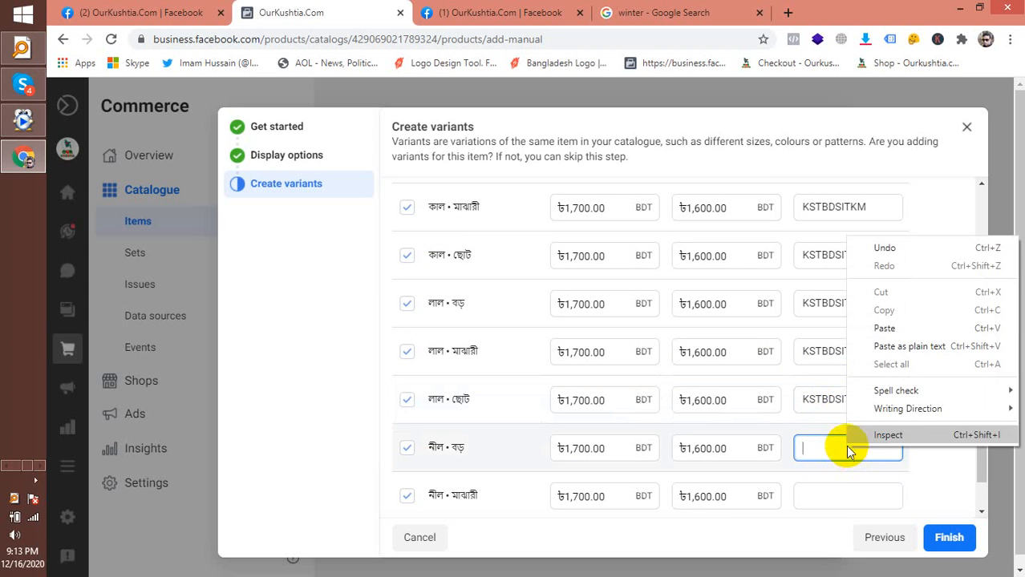
{"action": "left_click", "coordinate": [883, 328]}
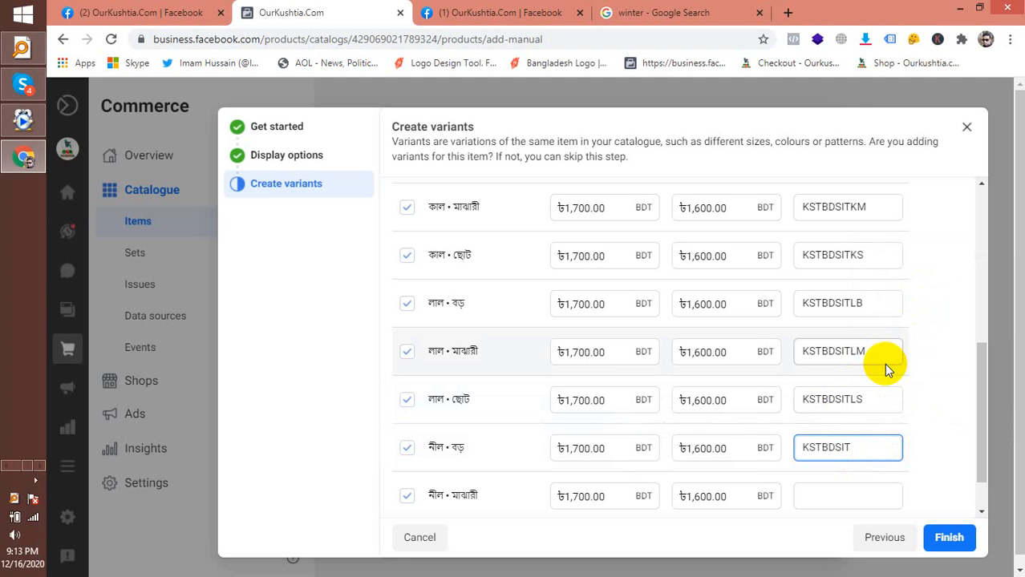
{"action": "type", "text": "NB"}
{"action": "scroll", "coordinate": [875, 444], "scroll_direction": "down", "scroll_amount": 1}
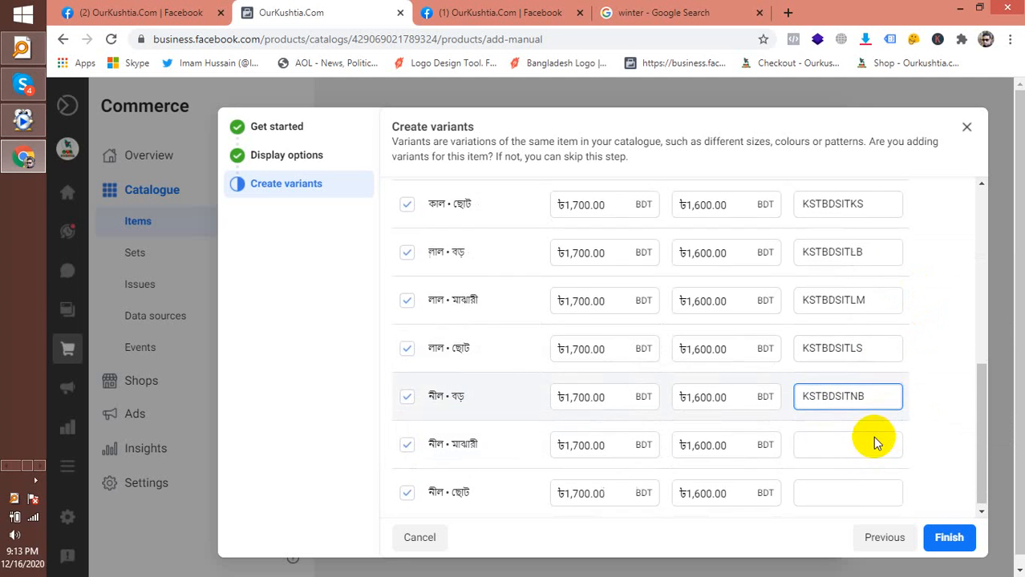
{"action": "left_click", "coordinate": [849, 441]}
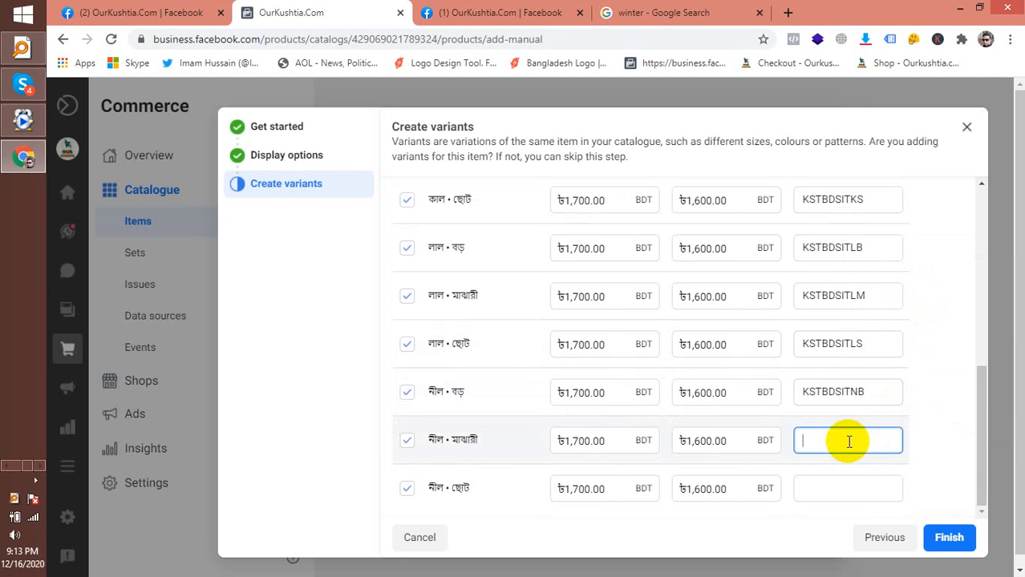
{"action": "type", "text": "KSTBDSIT"}
{"action": "type", "text": "NM"}
{"action": "left_click", "coordinate": [841, 486]}
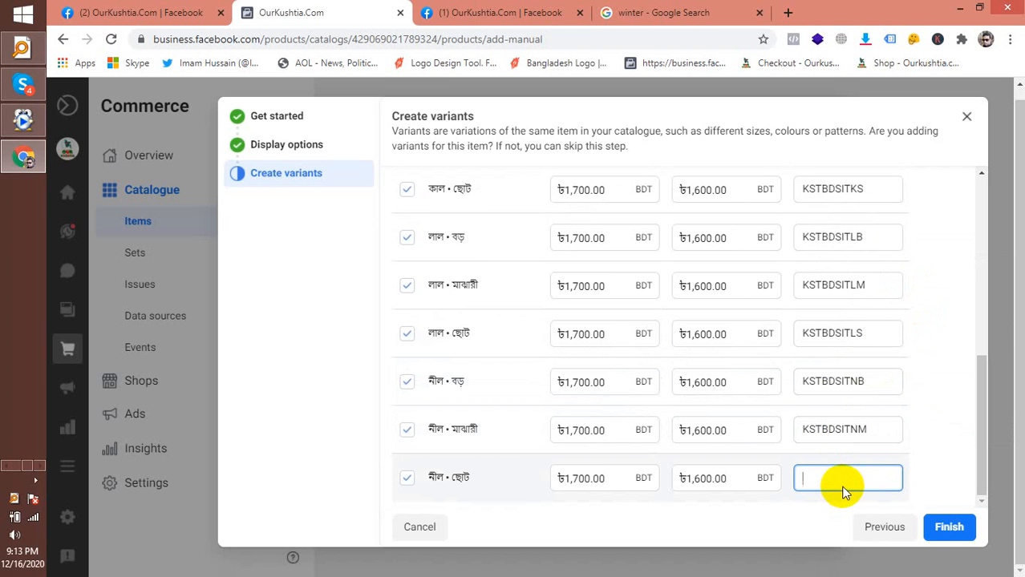
{"action": "type", "text": "NS"}
{"action": "key", "text": "BackSpace"}
{"action": "type", "text": "KSTBDSIT"}
{"action": "type", "text": "NS"}
{"action": "left_click", "coordinate": [954, 529]}
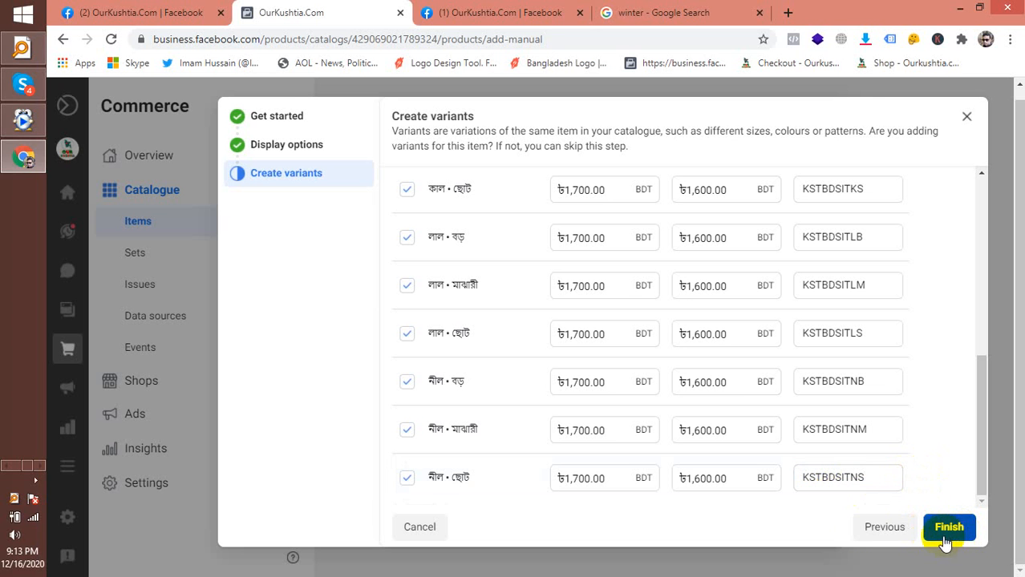
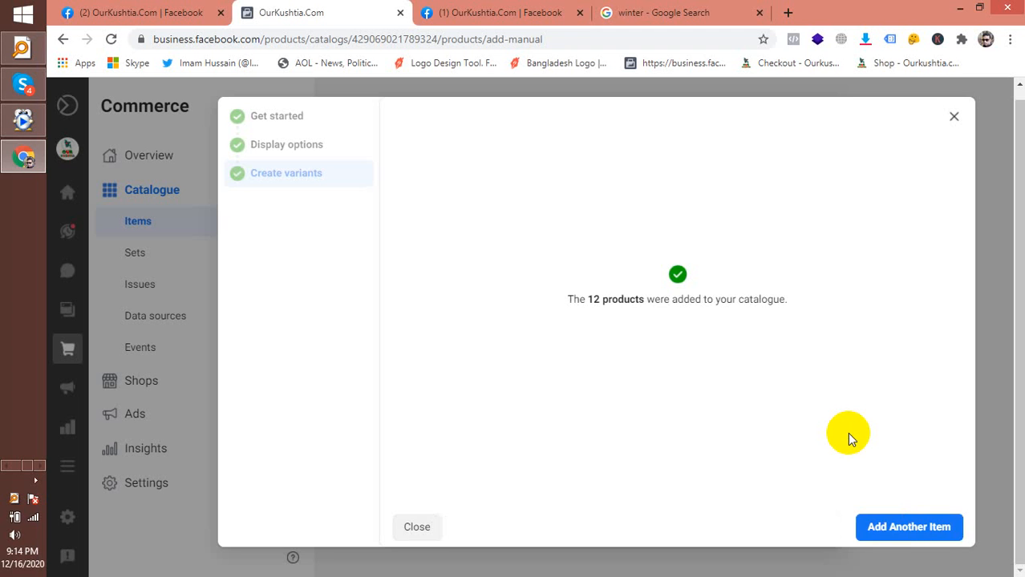
Start another catalogue item and upload 'WhatsApp Image 2020-12-15 at 4.39.30 PM(3).jpeg' as its main image
{"action": "left_click", "coordinate": [892, 527]}
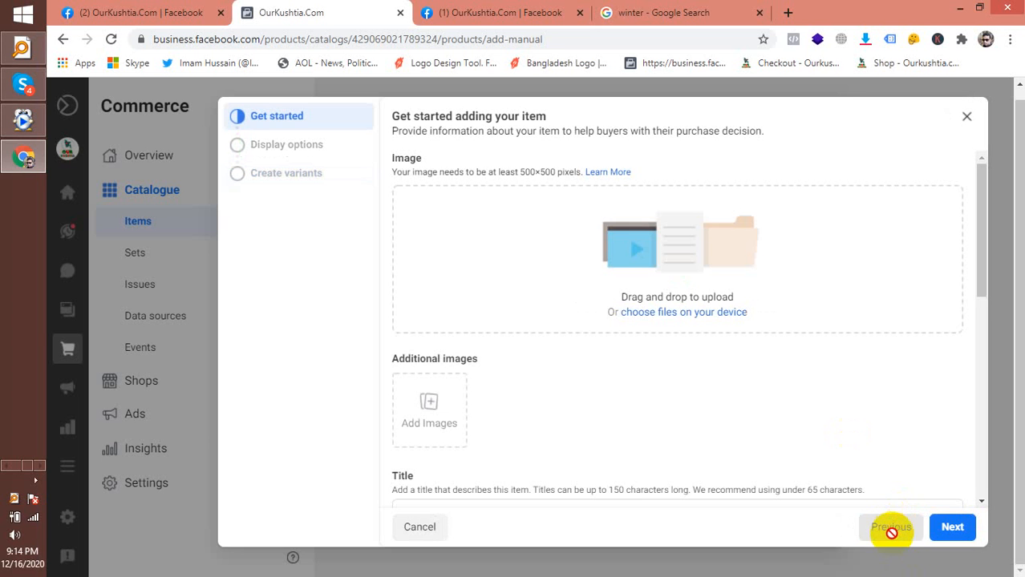
{"action": "scroll", "coordinate": [633, 281], "scroll_direction": "down", "scroll_amount": 2}
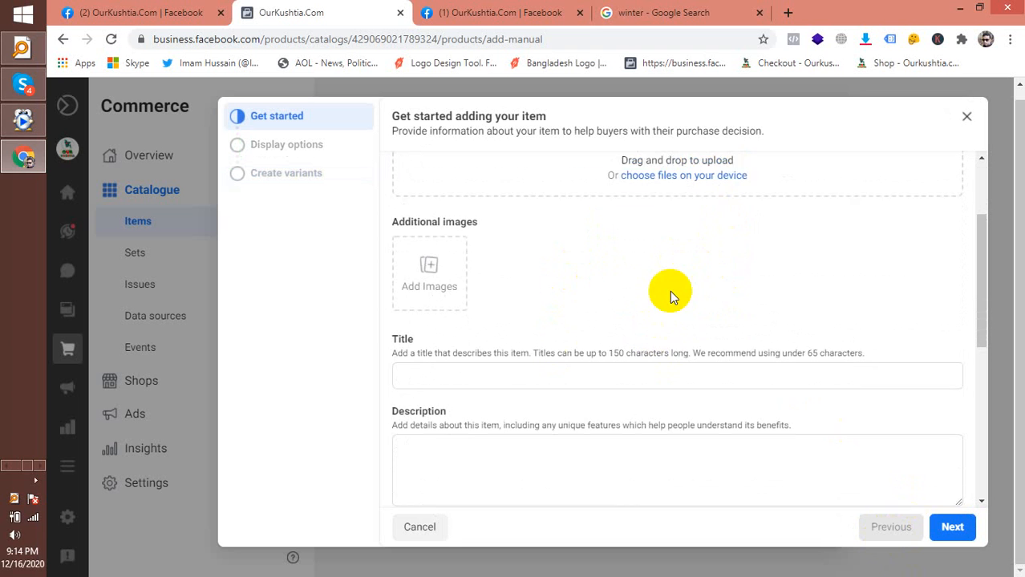
{"action": "scroll", "coordinate": [668, 289], "scroll_direction": "up", "scroll_amount": 1}
{"action": "scroll", "coordinate": [663, 280], "scroll_direction": "up", "scroll_amount": 1}
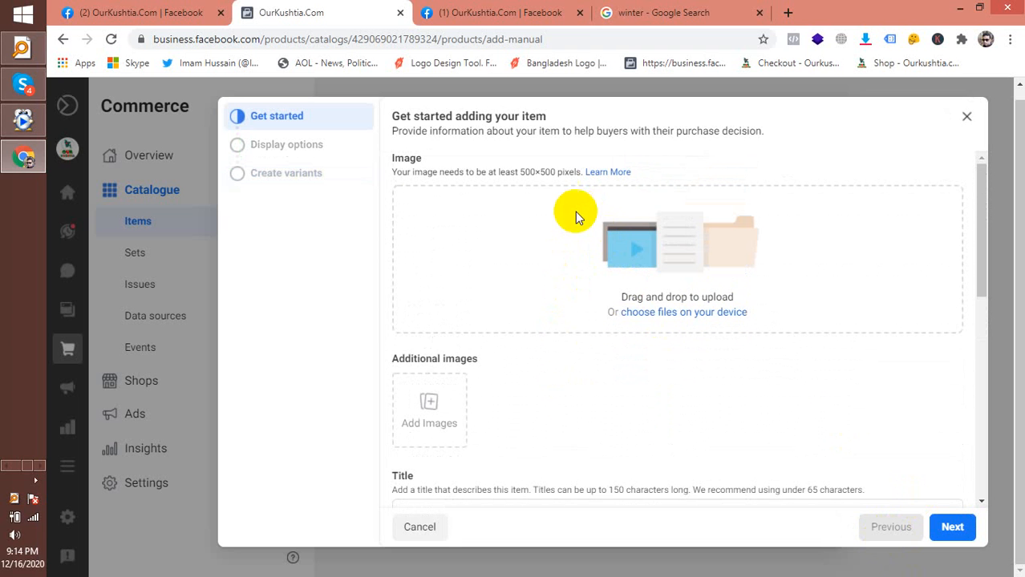
{"action": "left_click", "coordinate": [654, 316]}
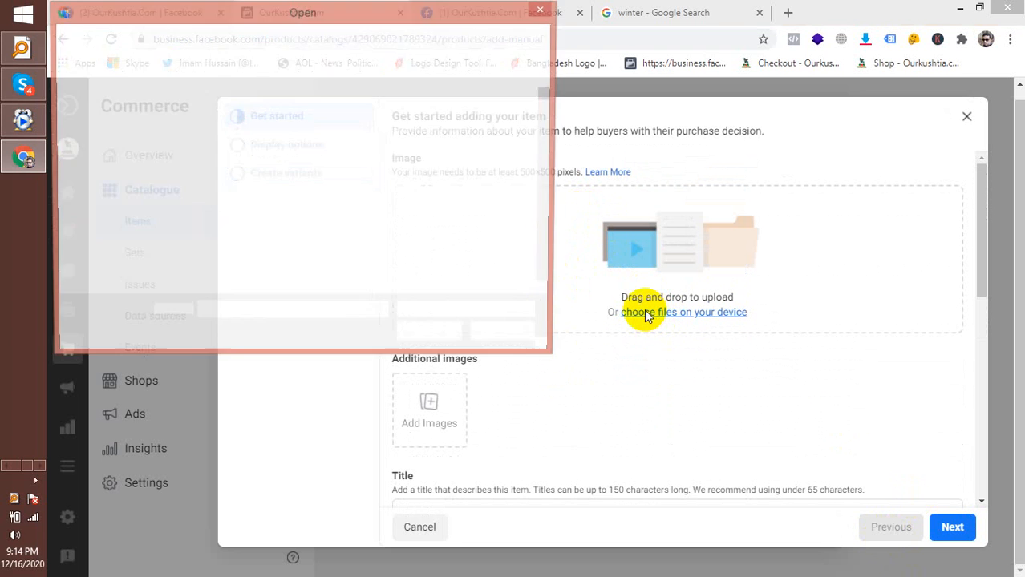
{"action": "left_click_drag", "start_coordinate": [545, 91], "coordinate": [552, 290]}
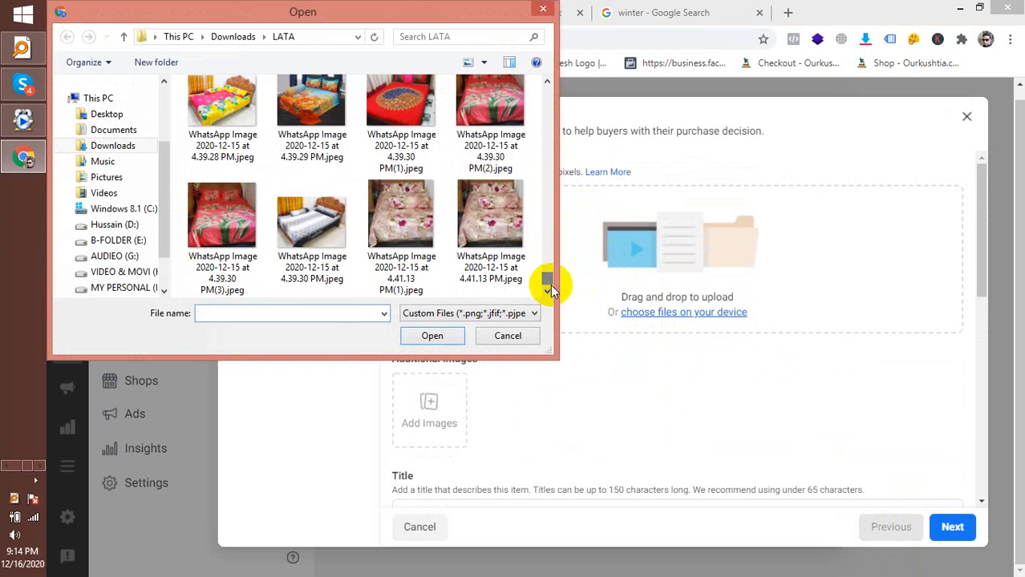
{"action": "double_click", "coordinate": [233, 213]}
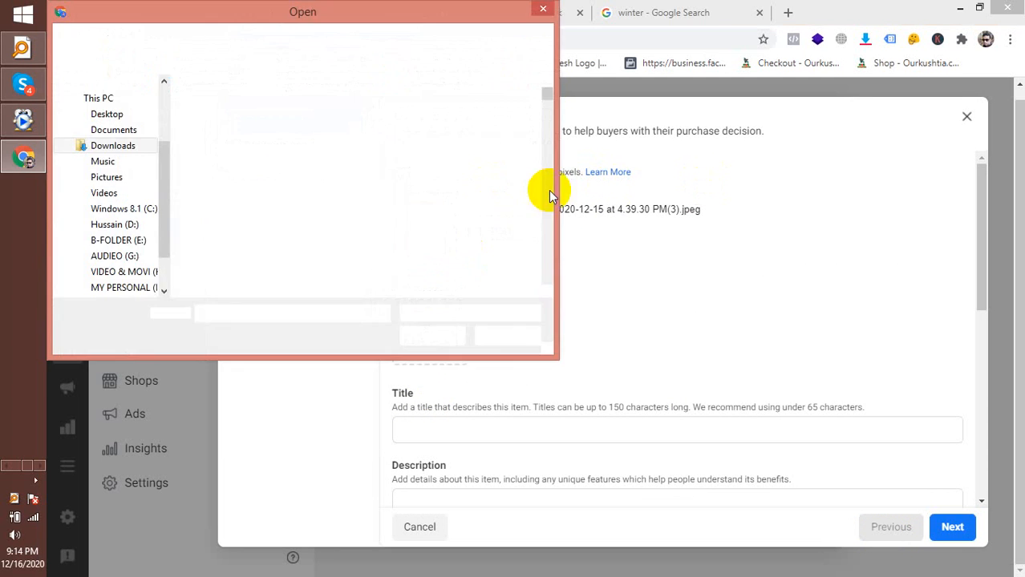
{"action": "left_click", "coordinate": [515, 336]}
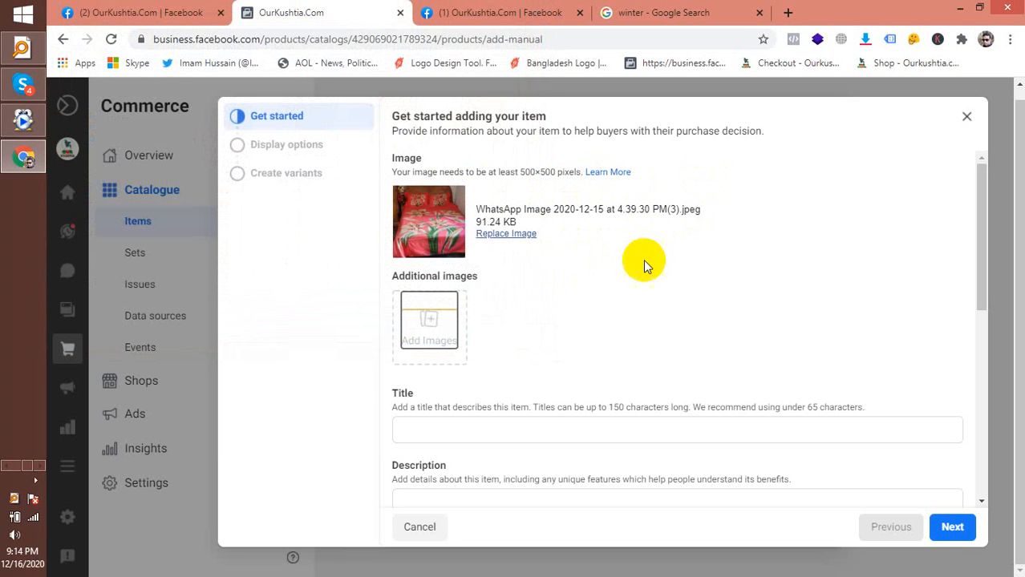
Add the white-and-grey and red patterned bed-sheet photos as additional images
{"action": "left_click", "coordinate": [414, 338]}
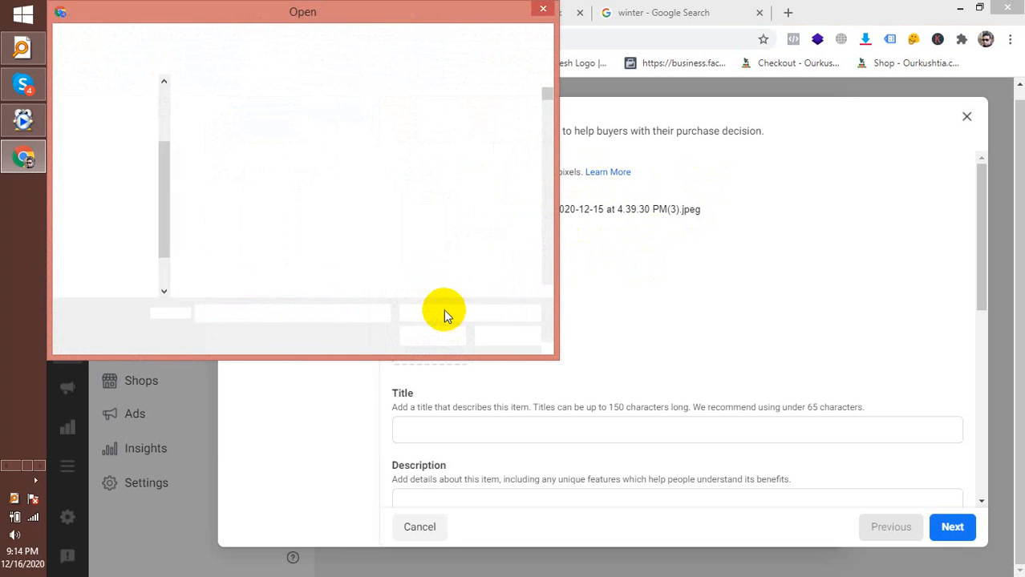
{"action": "left_click_drag", "start_coordinate": [544, 87], "coordinate": [544, 292]}
{"action": "left_click", "coordinate": [319, 204]}
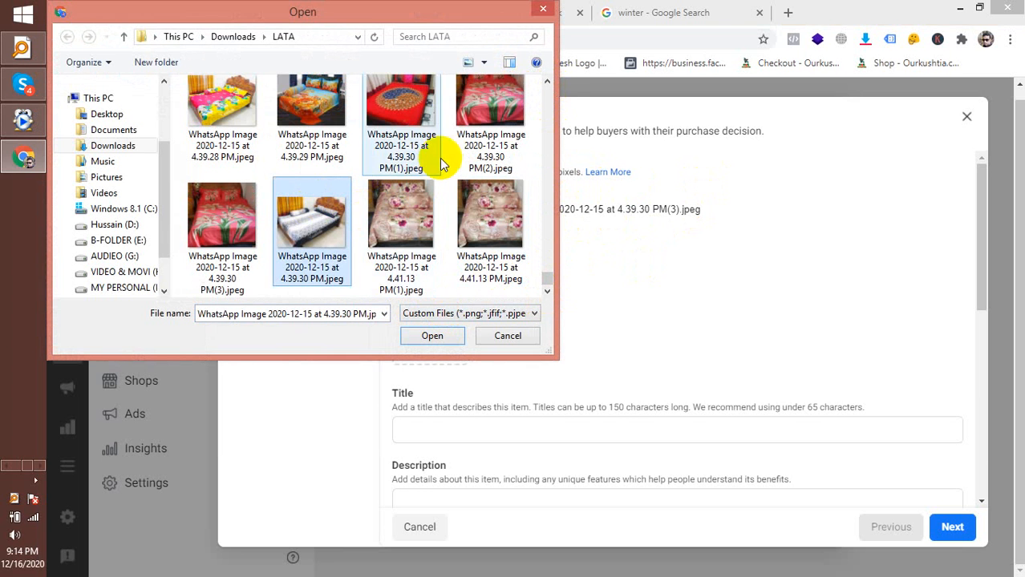
{"action": "left_click", "coordinate": [443, 335]}
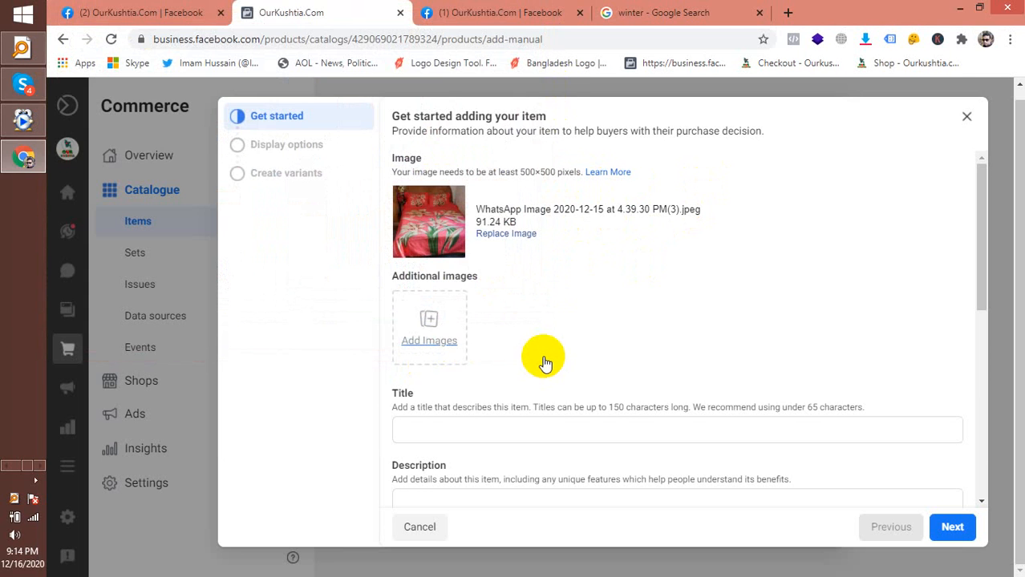
{"action": "left_click", "coordinate": [510, 334]}
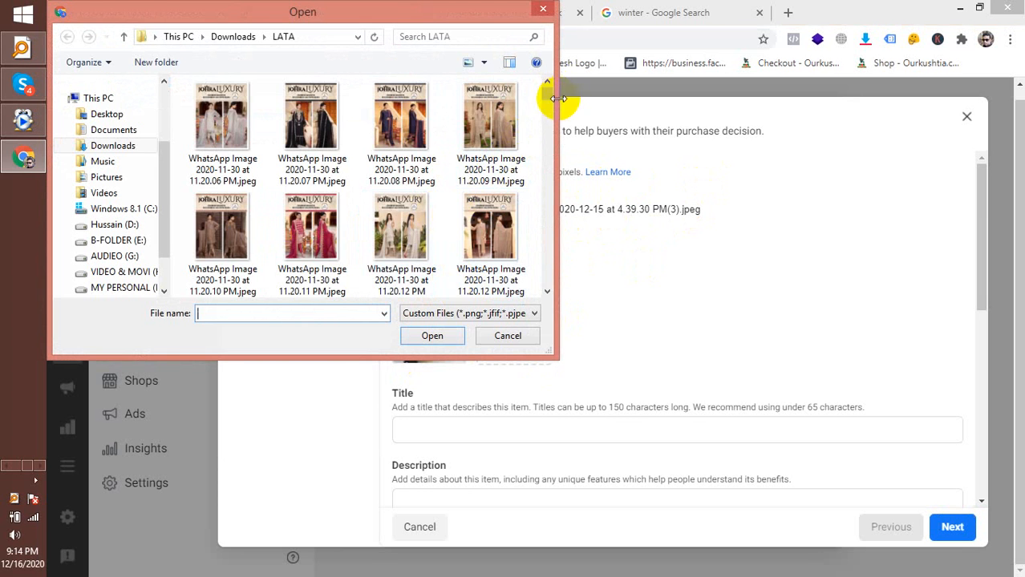
{"action": "left_click_drag", "start_coordinate": [544, 95], "coordinate": [545, 305]}
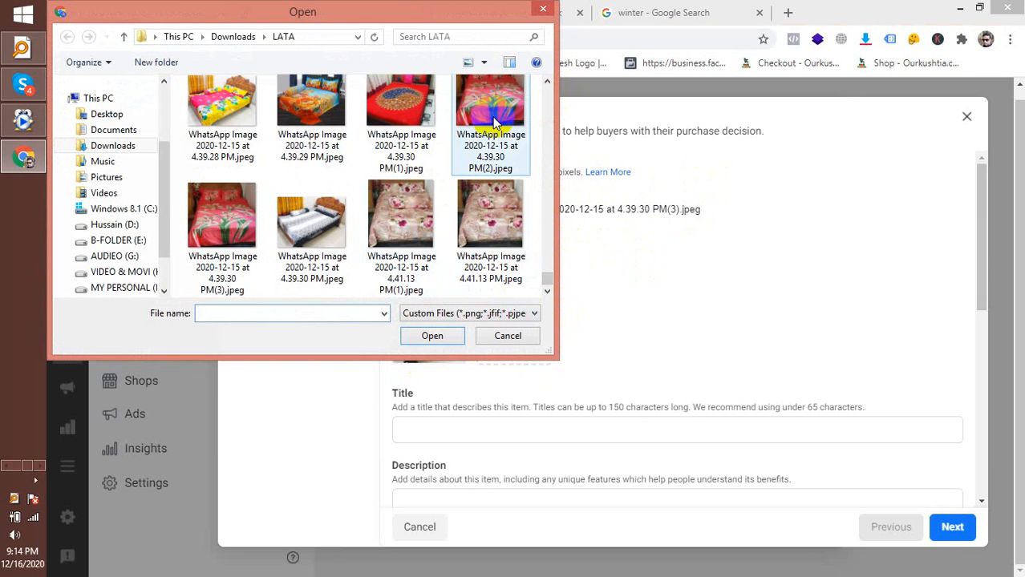
{"action": "left_click", "coordinate": [325, 221]}
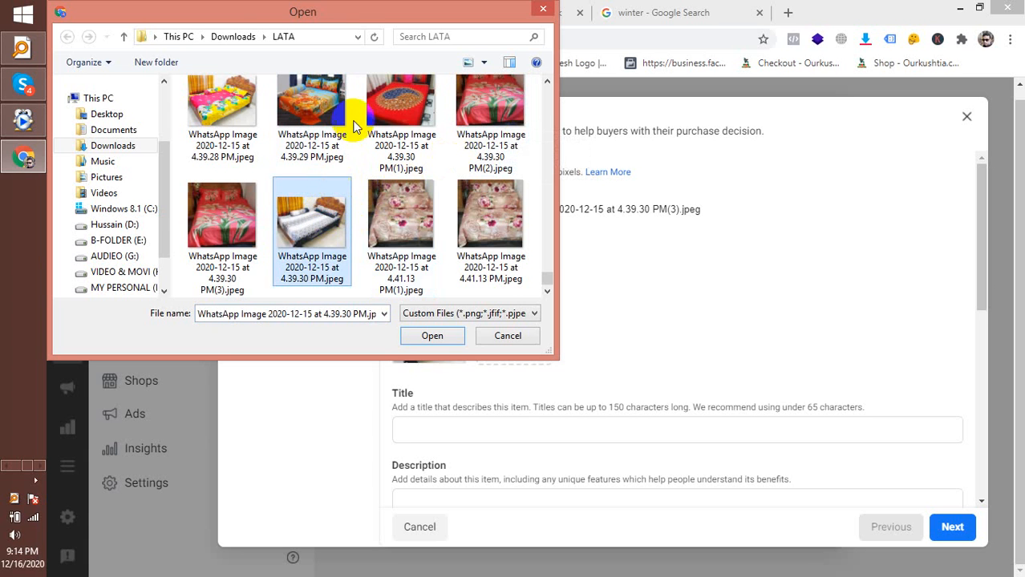
{"action": "double_click", "coordinate": [385, 104]}
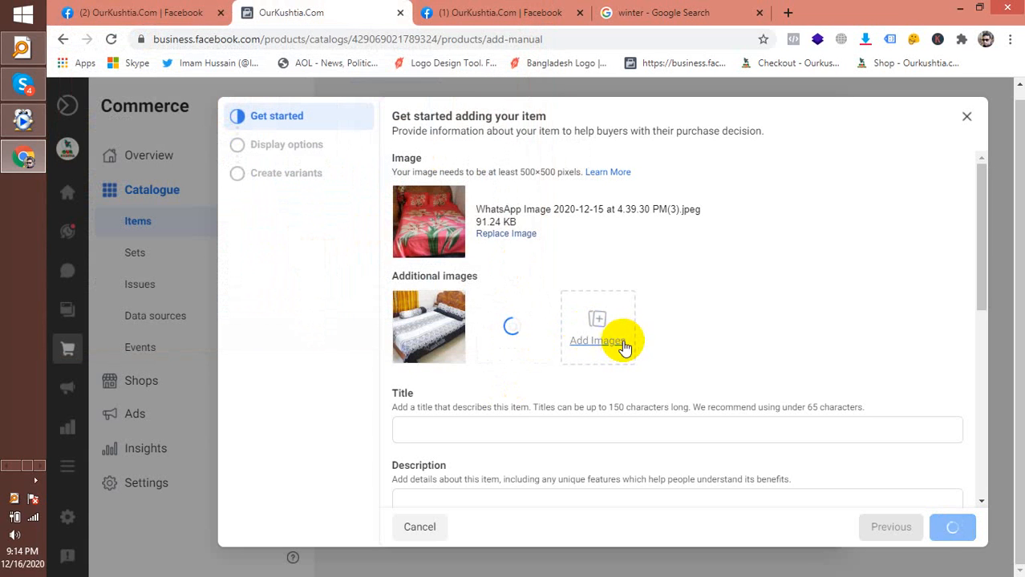
Add the orange floral and pink-and-yellow bed-sheet photos as further additional images
{"action": "left_click", "coordinate": [615, 342]}
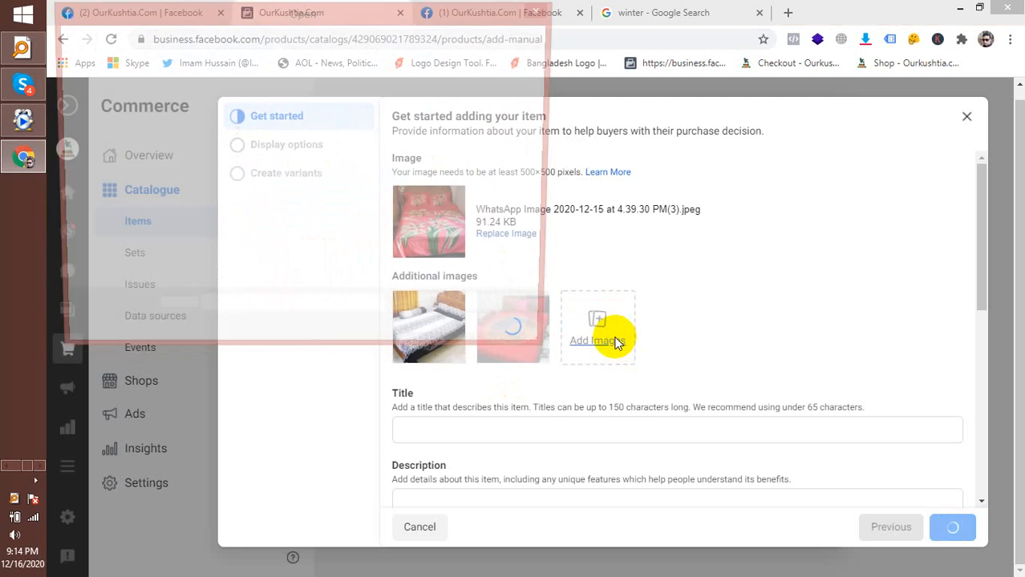
{"action": "left_click_drag", "start_coordinate": [548, 95], "coordinate": [533, 287]}
{"action": "double_click", "coordinate": [315, 125]}
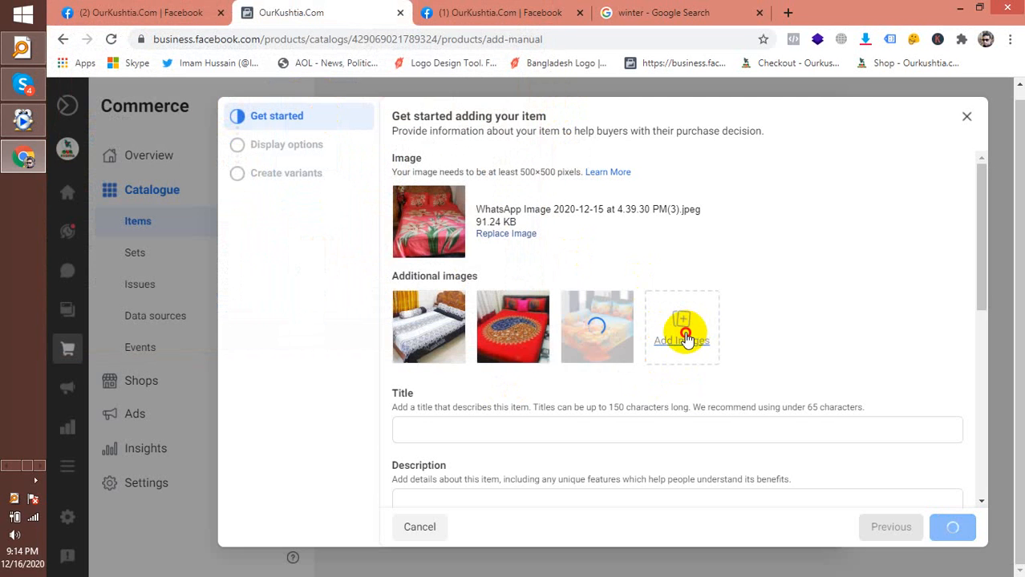
{"action": "left_click", "coordinate": [684, 332]}
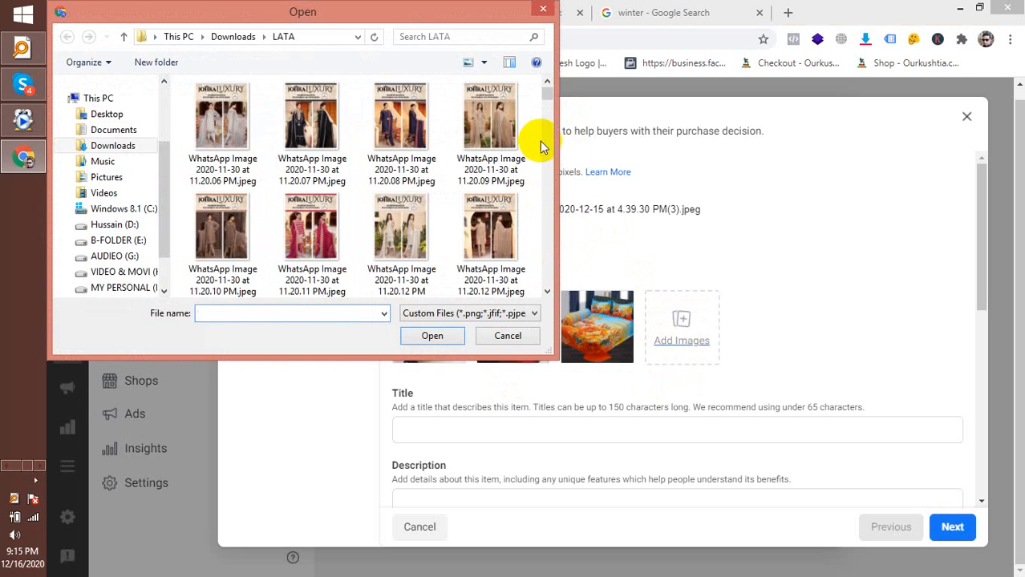
{"action": "left_click_drag", "start_coordinate": [545, 96], "coordinate": [547, 308]}
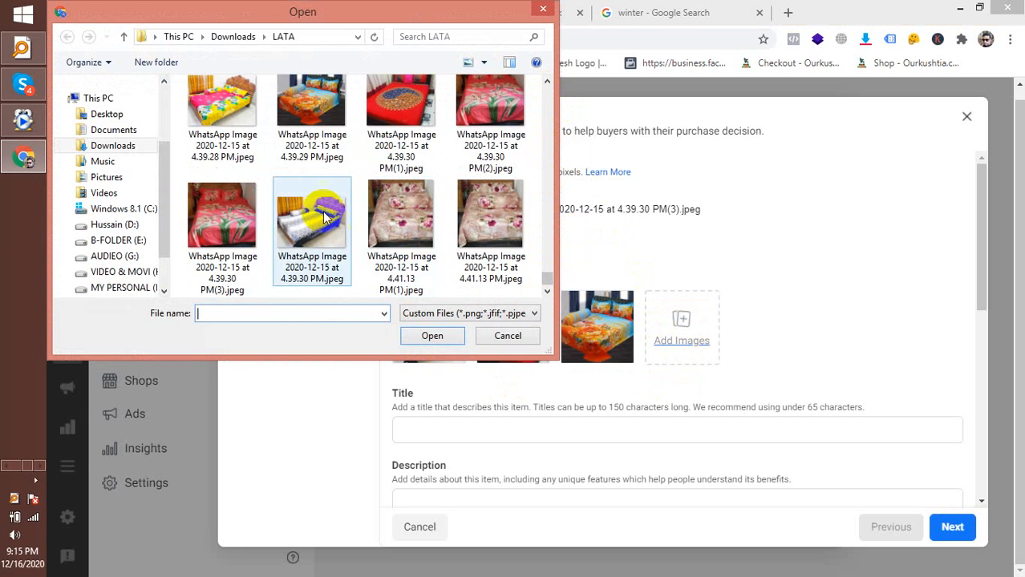
{"action": "double_click", "coordinate": [222, 104]}
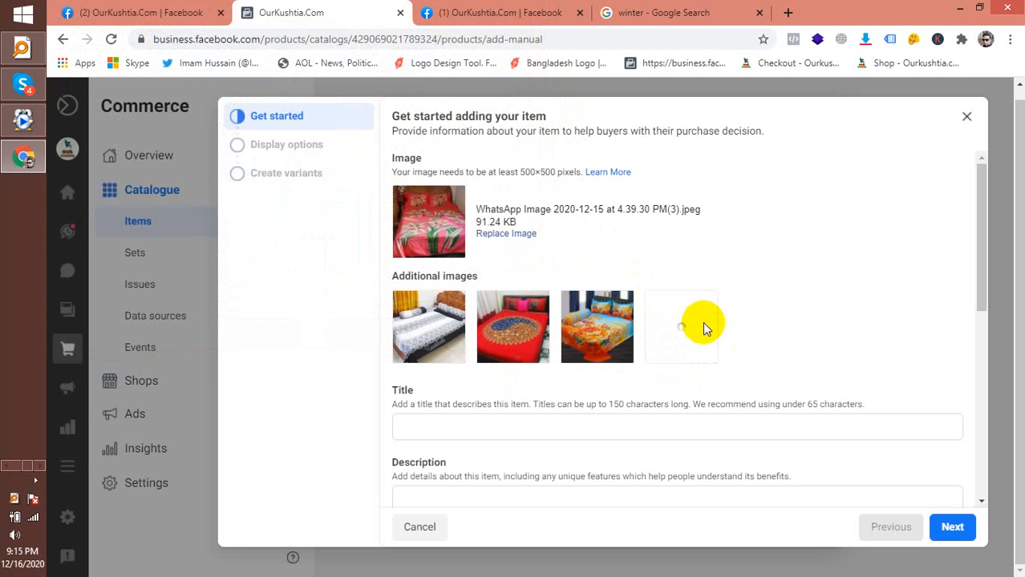
{"action": "scroll", "coordinate": [969, 279], "scroll_direction": "down", "scroll_amount": 3}
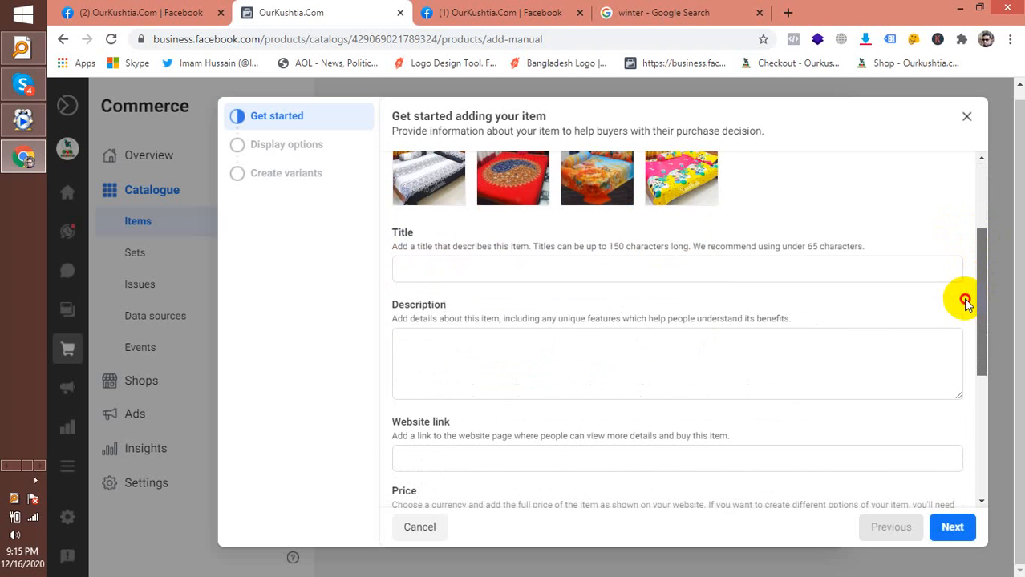
{"action": "scroll", "coordinate": [963, 298], "scroll_direction": "up", "scroll_amount": 2}
{"action": "left_click_drag", "start_coordinate": [969, 256], "coordinate": [969, 251]}
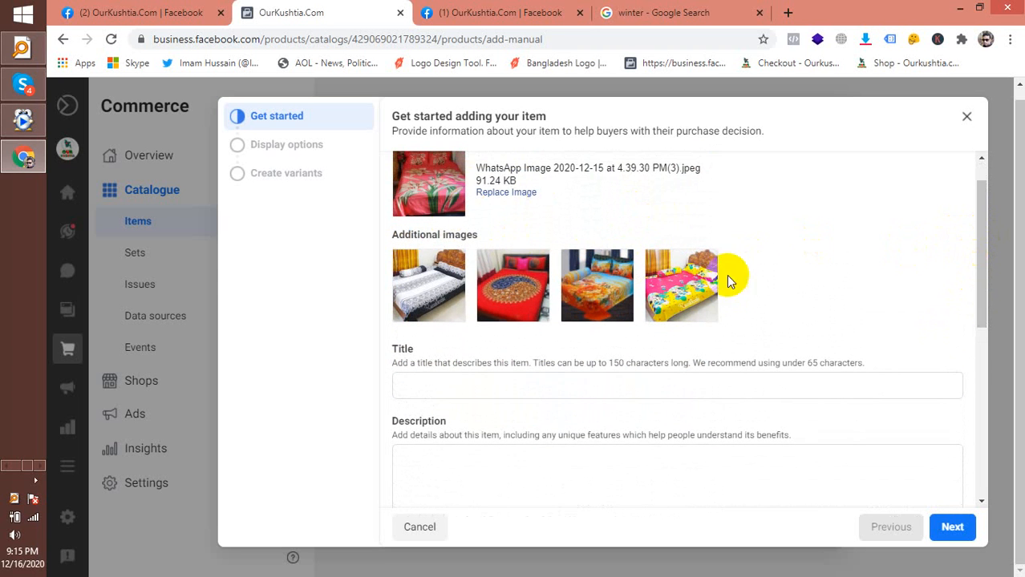
{"action": "scroll", "coordinate": [740, 287], "scroll_direction": "up", "scroll_amount": 1}
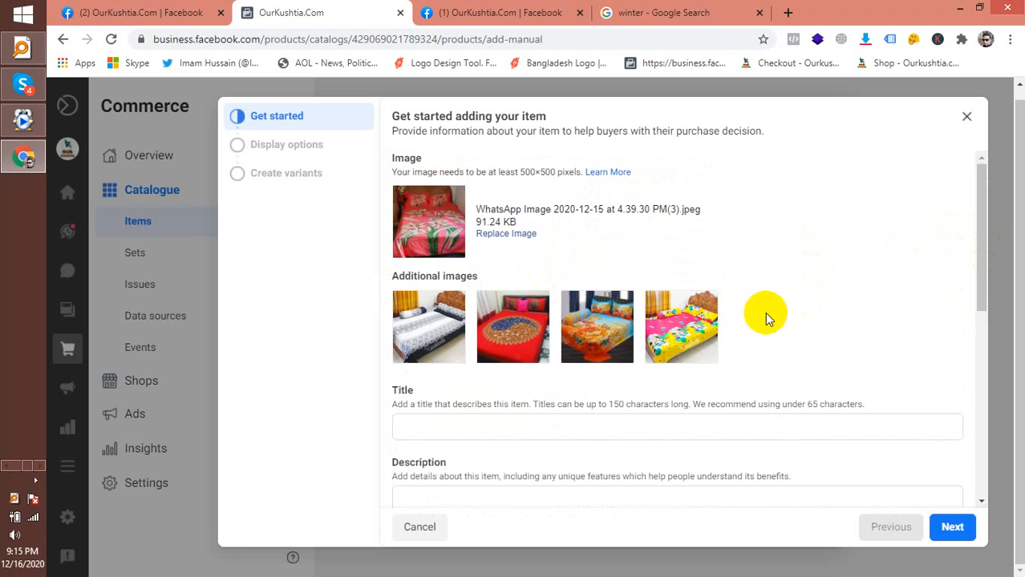
{"action": "scroll", "coordinate": [451, 246], "scroll_direction": "down", "scroll_amount": 1}
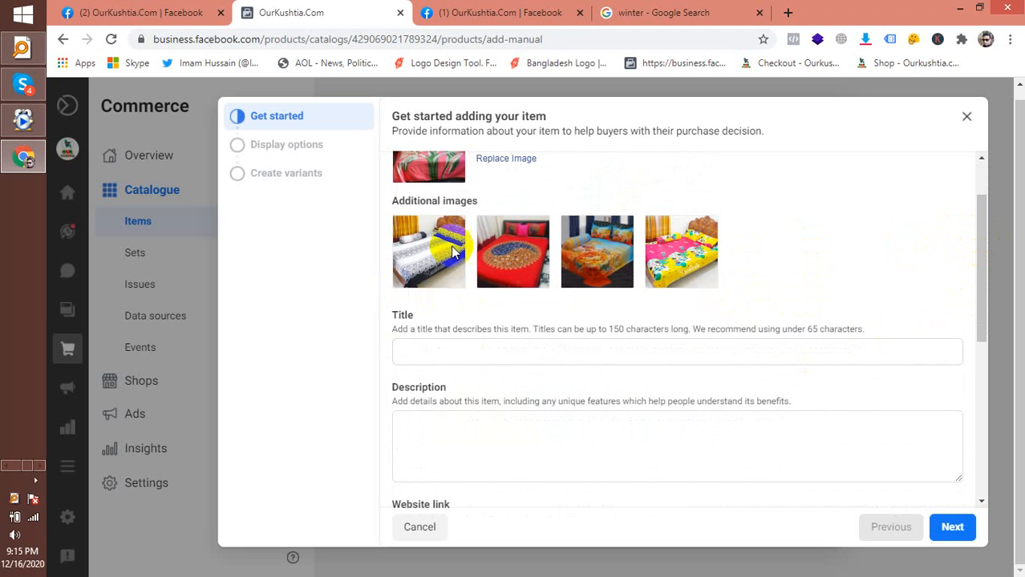
Clear the Title field and switch keyboard input to Bengali Unicode
{"action": "left_click", "coordinate": [450, 351]}
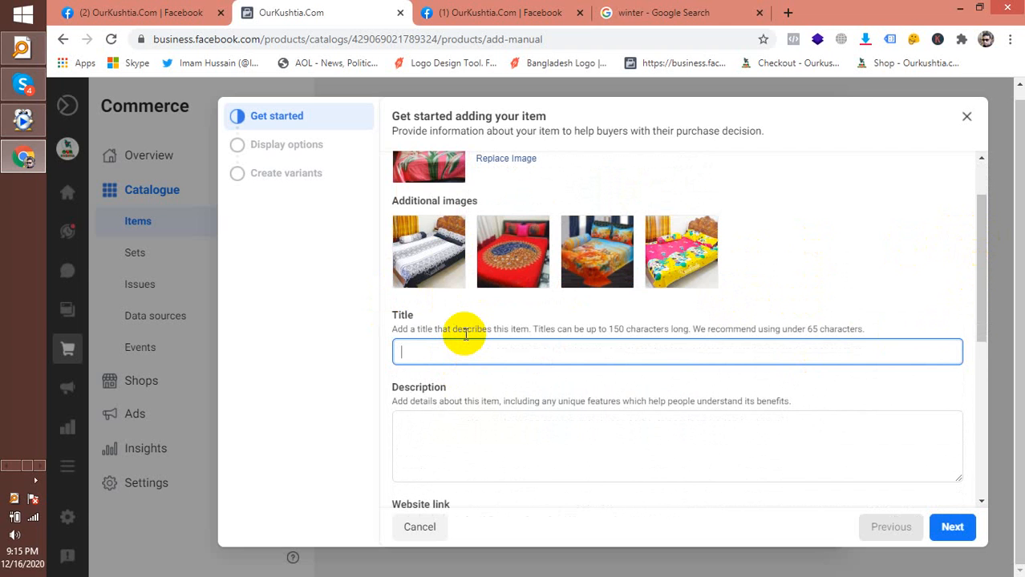
{"action": "key", "text": "BackSpace"}
{"action": "key", "text": "BackSpace"}
{"action": "key", "text": "BackSpace"}
{"action": "key", "text": "BackSpace"}
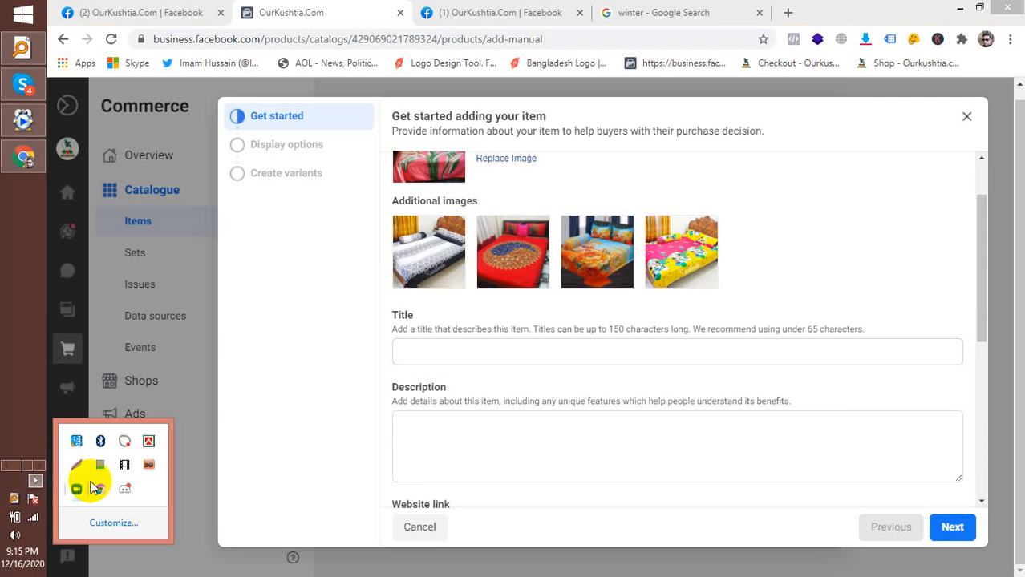
{"action": "right_click", "coordinate": [148, 442]}
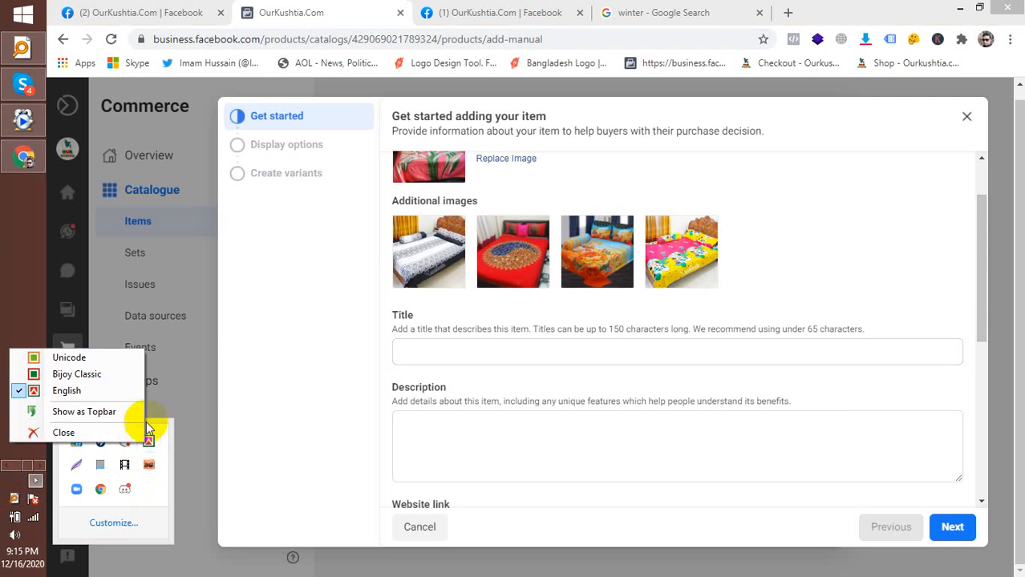
{"action": "left_click", "coordinate": [105, 355]}
{"action": "left_click", "coordinate": [469, 351]}
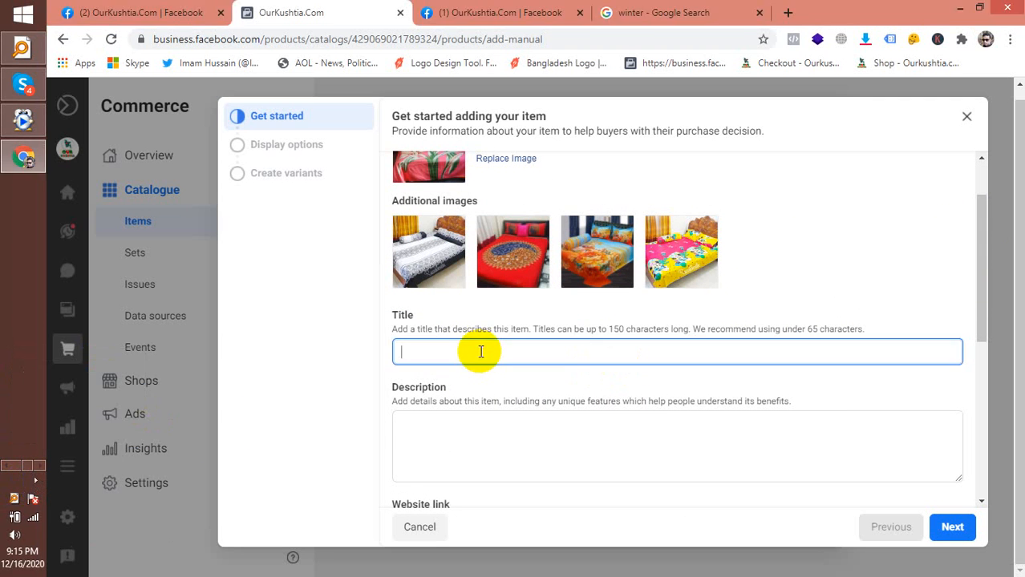
Type the title and correct it until it reads 'সুন্দর বেড সিট'
{"action": "type", "text": "সুন্দর বেড"}
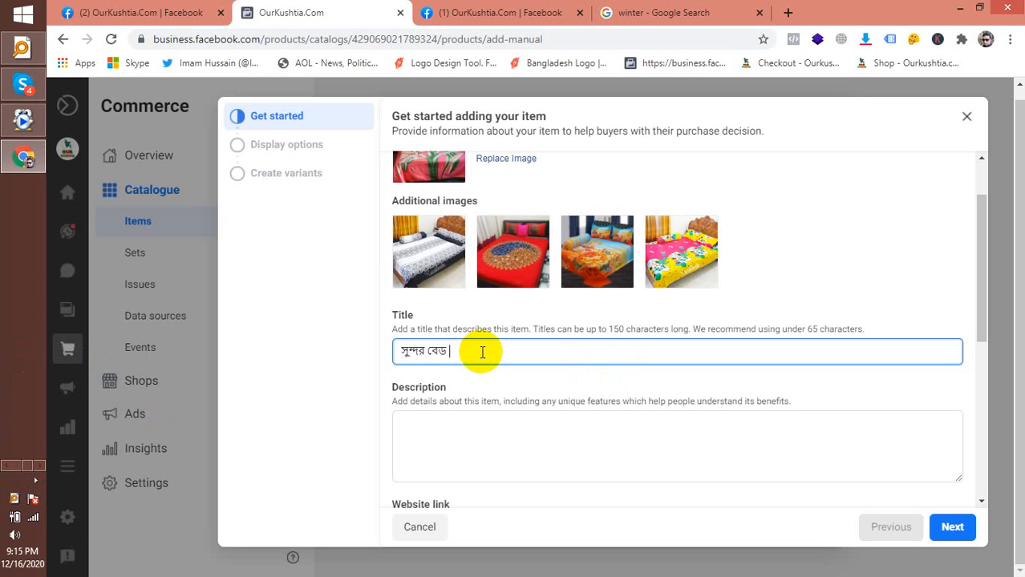
{"action": "type", "text": " সি"}
{"action": "key", "text": "BackSpace"}
{"action": "key", "text": "BackSpace"}
{"action": "type", "text": "শি"}
{"action": "key", "text": "BackSpace"}
{"action": "key", "text": "BackSpace"}
{"action": "type", "text": "সি"}
{"action": "key", "text": "BackSpace"}
{"action": "key", "text": "BackSpace"}
{"action": "type", "text": "শি"}
{"action": "key", "text": "BackSpace"}
{"action": "key", "text": "BackSpace"}
{"action": "type", "text": "সি"}
{"action": "type", "text": "ট"}
{"action": "left_click", "coordinate": [475, 451]}
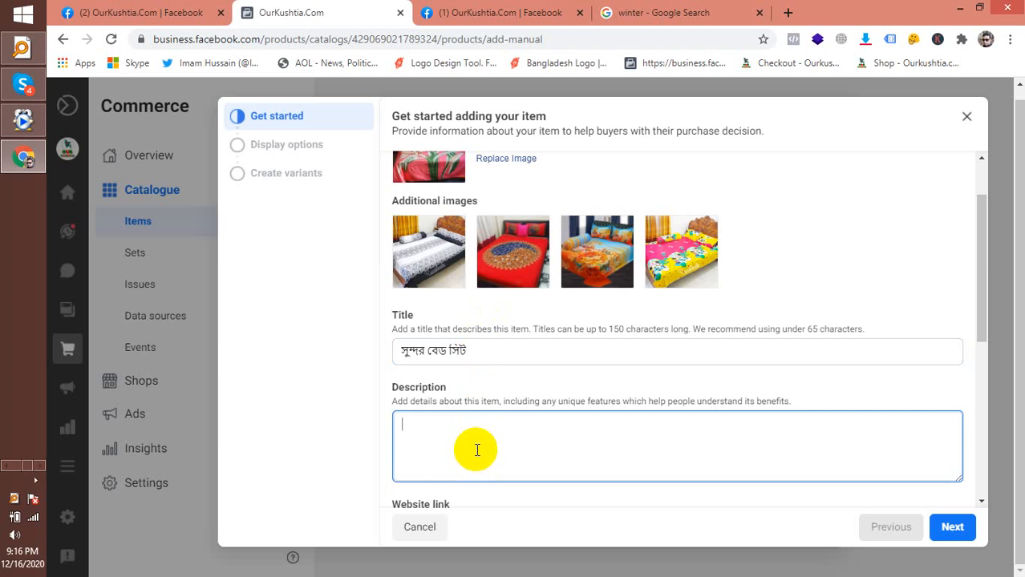
Paste ourkushtia.com, copied from the other tab, as the item's website link
{"action": "scroll", "coordinate": [475, 451], "scroll_direction": "down", "scroll_amount": 1}
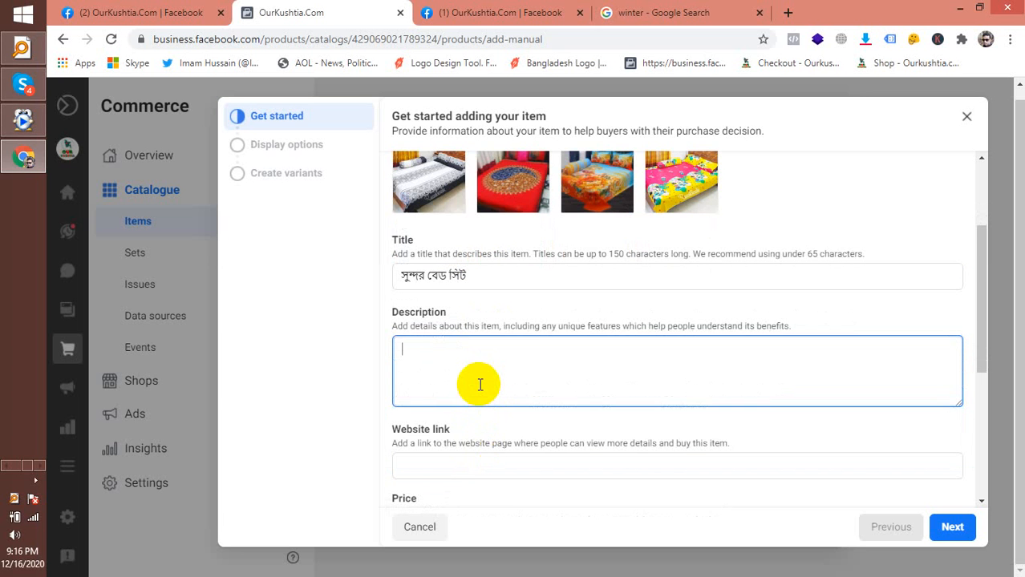
{"action": "scroll", "coordinate": [480, 384], "scroll_direction": "down", "scroll_amount": 1}
{"action": "left_click", "coordinate": [469, 388]}
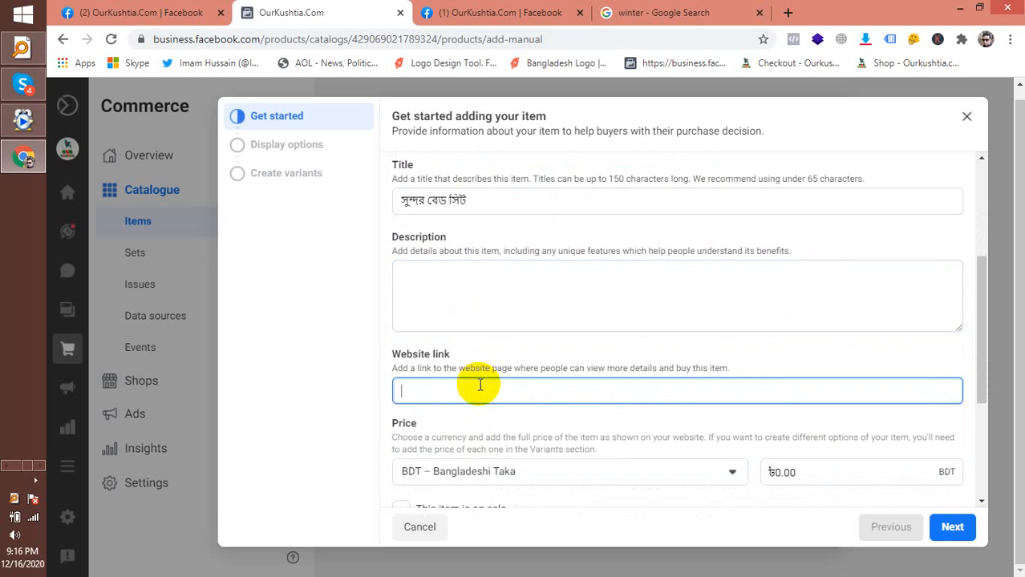
{"action": "left_click", "coordinate": [641, 12]}
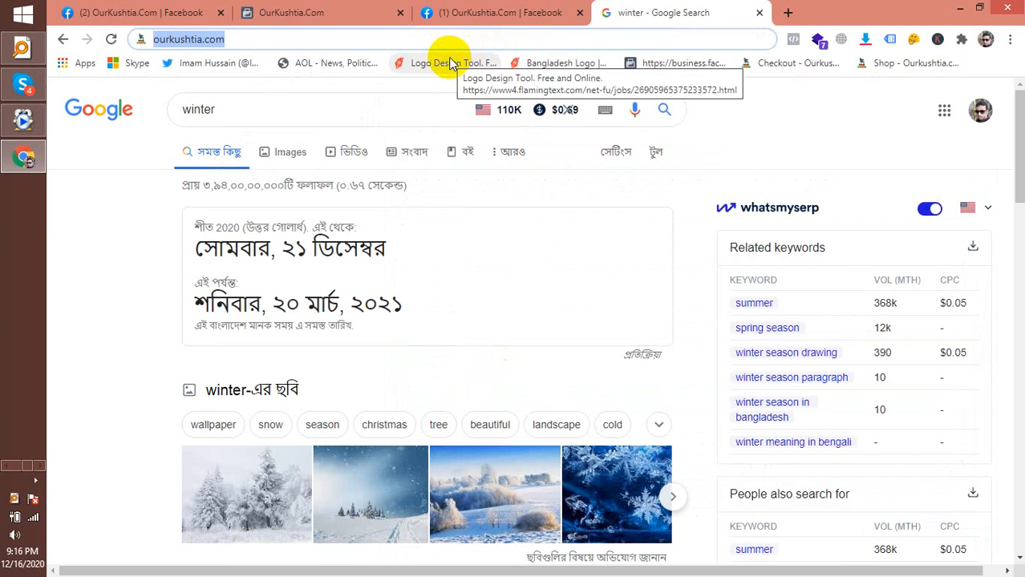
{"action": "left_click", "coordinate": [346, 16]}
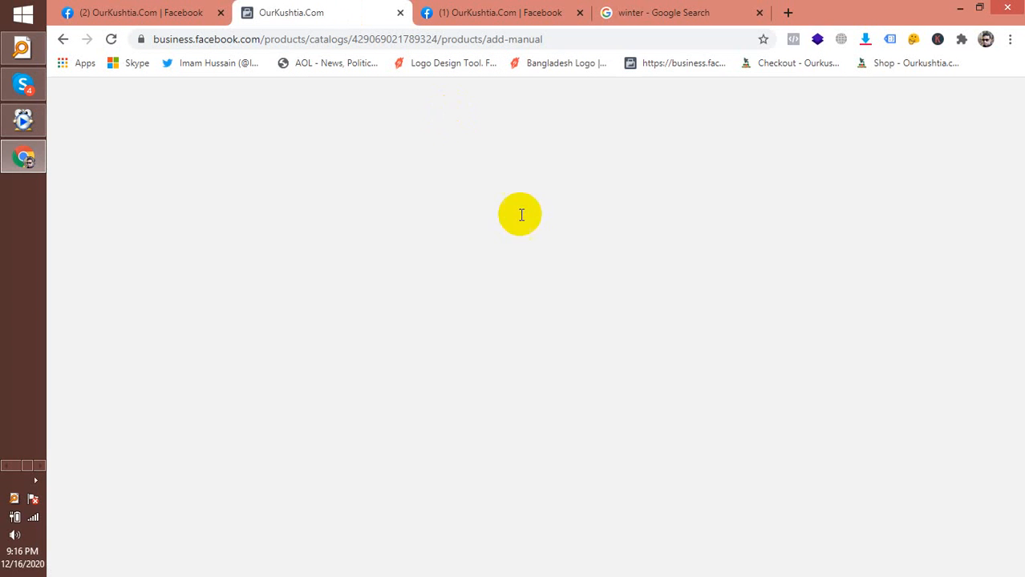
{"action": "type", "text": "ourkushtia.com"}
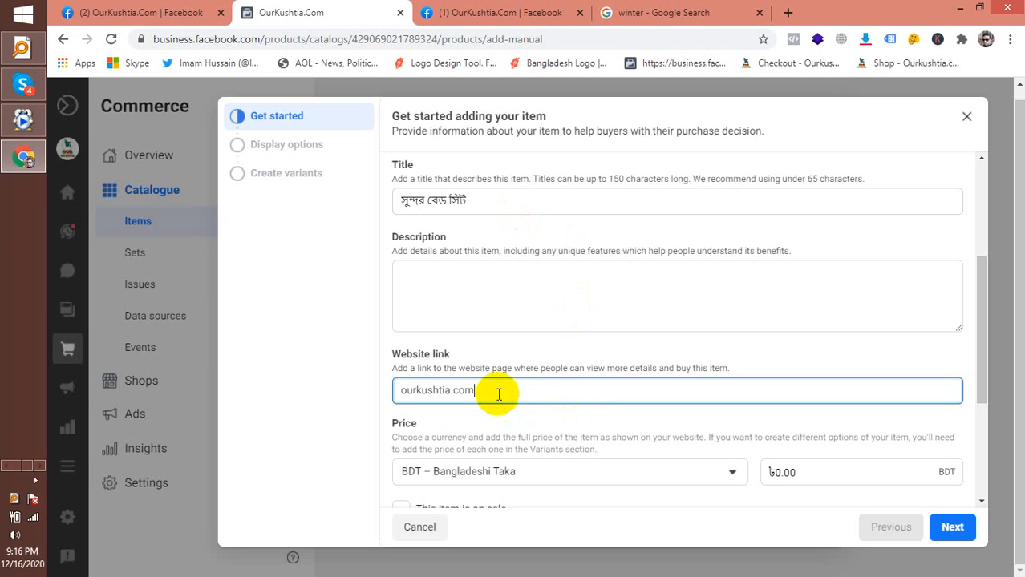
Set the price to 2000 and mark the item on sale at 1700
{"action": "scroll", "coordinate": [513, 435], "scroll_direction": "down", "scroll_amount": 1}
{"action": "scroll", "coordinate": [771, 393], "scroll_direction": "down", "scroll_amount": 1}
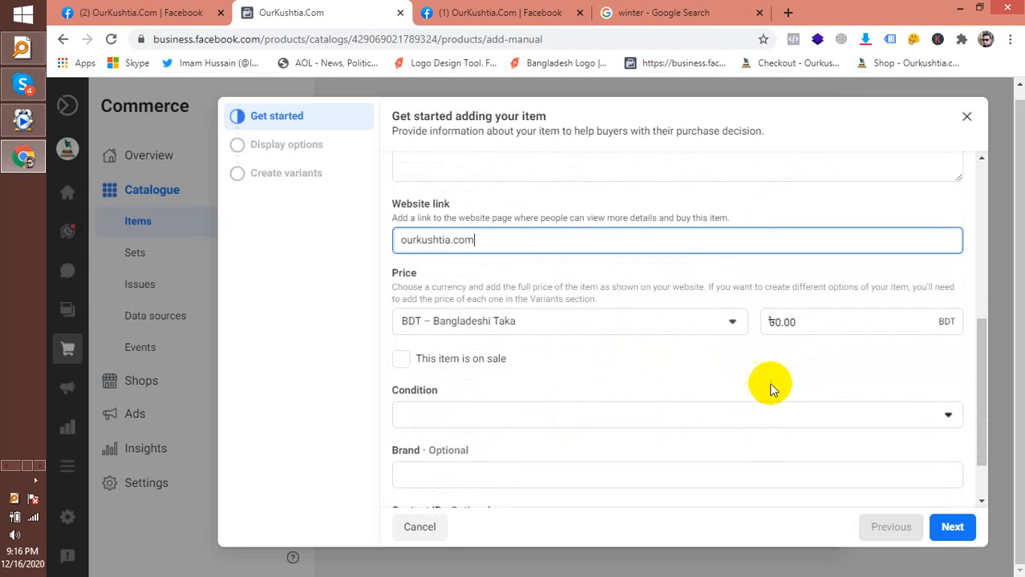
{"action": "double_click", "coordinate": [771, 322]}
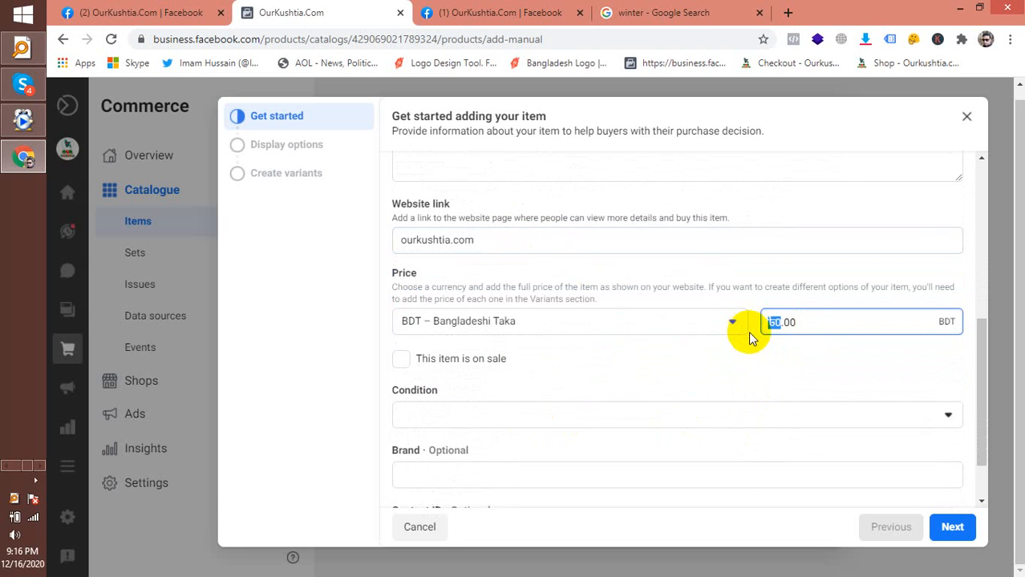
{"action": "key", "text": "BackSpace"}
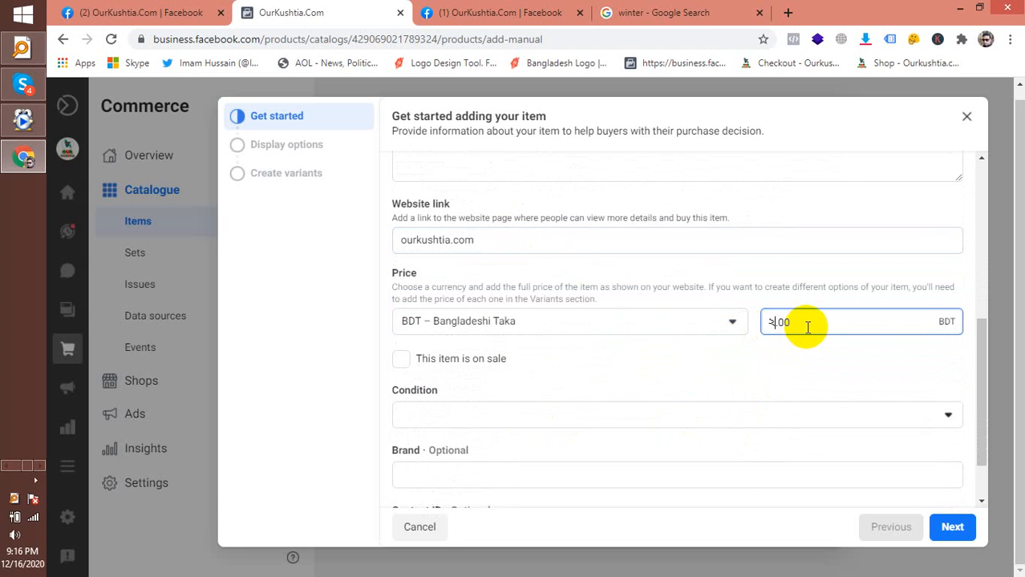
{"action": "key", "text": "BackSpace"}
{"action": "type", "text": "2000"}
{"action": "left_click", "coordinate": [400, 364]}
{"action": "left_click_drag", "start_coordinate": [412, 416], "coordinate": [338, 417]}
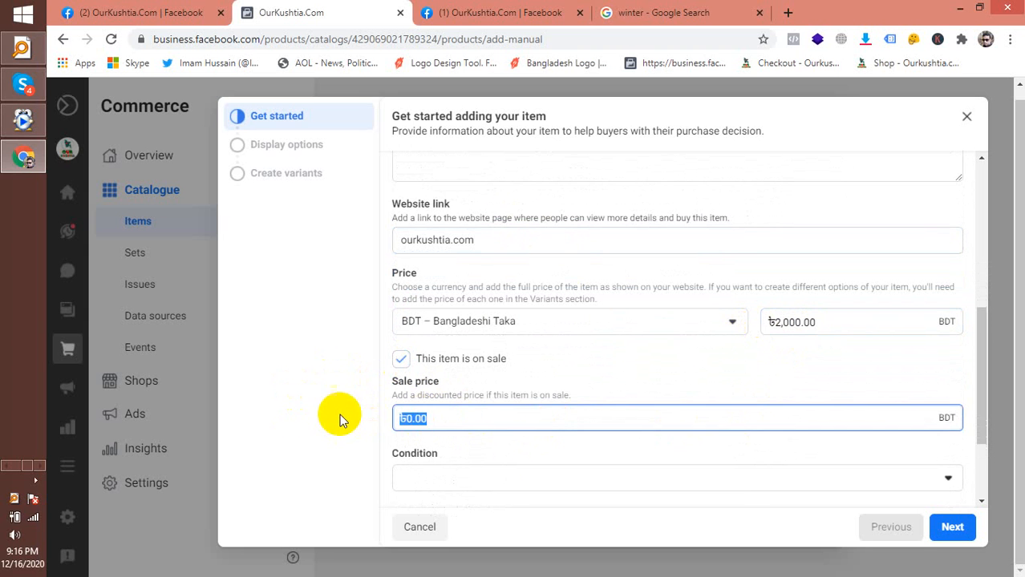
{"action": "type", "text": "1700"}
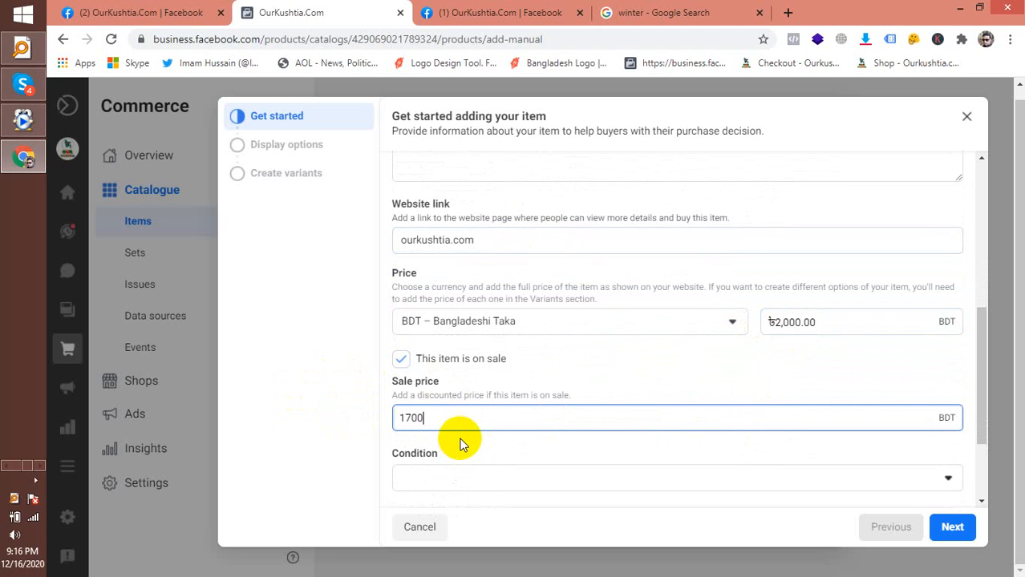
{"action": "left_click", "coordinate": [472, 451]}
{"action": "scroll", "coordinate": [472, 449], "scroll_direction": "down", "scroll_amount": 3}
{"action": "left_click", "coordinate": [465, 351]}
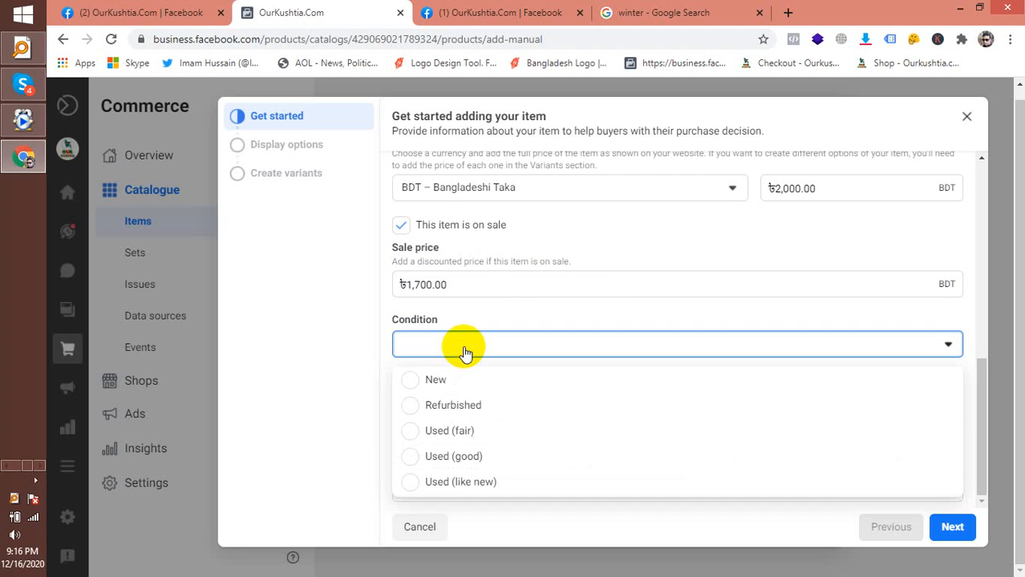
Set the condition to New and the brand to OurKushtia
{"action": "left_click", "coordinate": [439, 388]}
{"action": "left_click", "coordinate": [438, 404]}
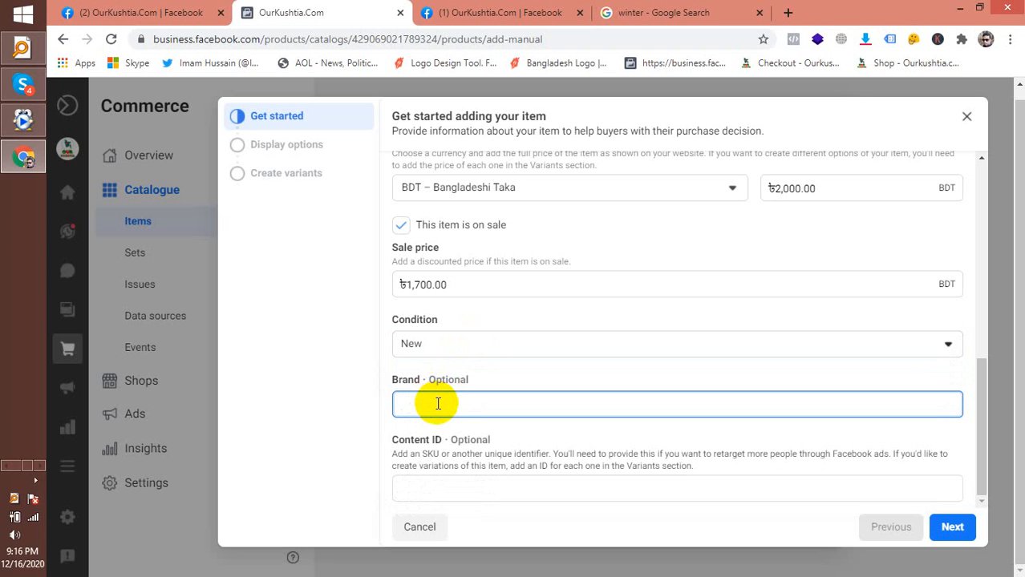
{"action": "type", "text": "OurKushtia"}
{"action": "left_click", "coordinate": [497, 428]}
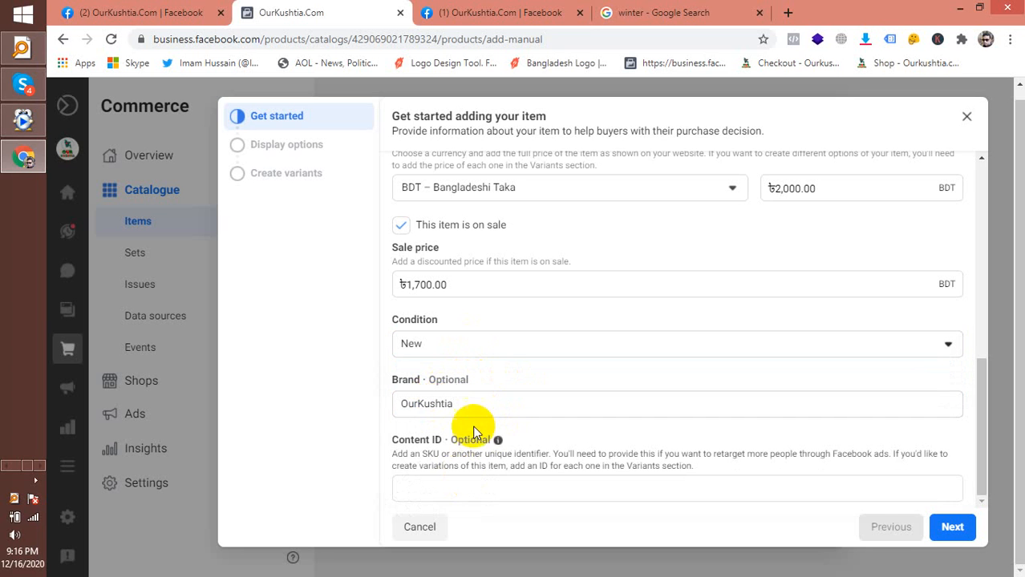
Enter content ID KSTBDSITT and try to continue to the next step
{"action": "left_click", "coordinate": [503, 487]}
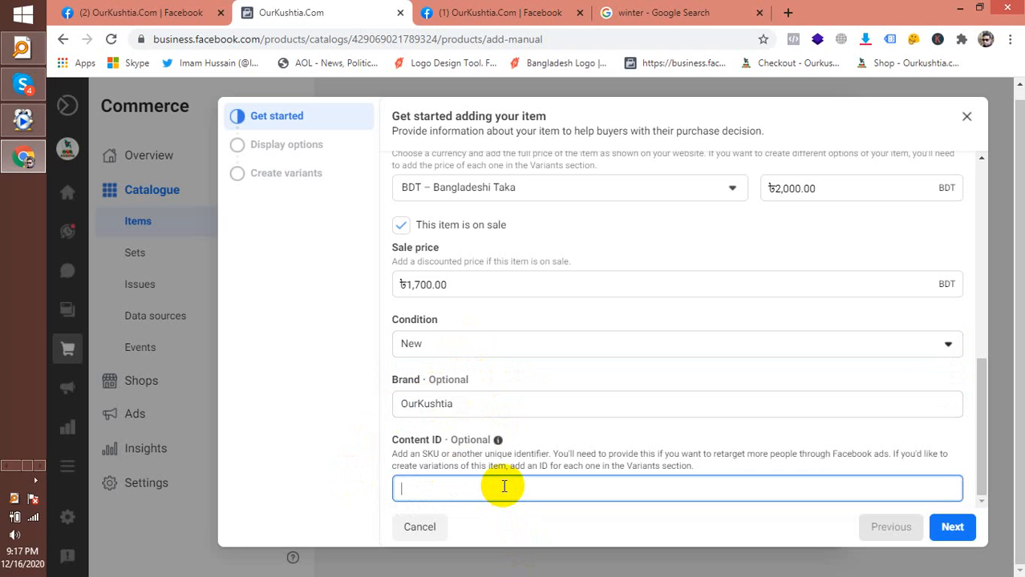
{"action": "type", "text": "KSTBDSIT"}
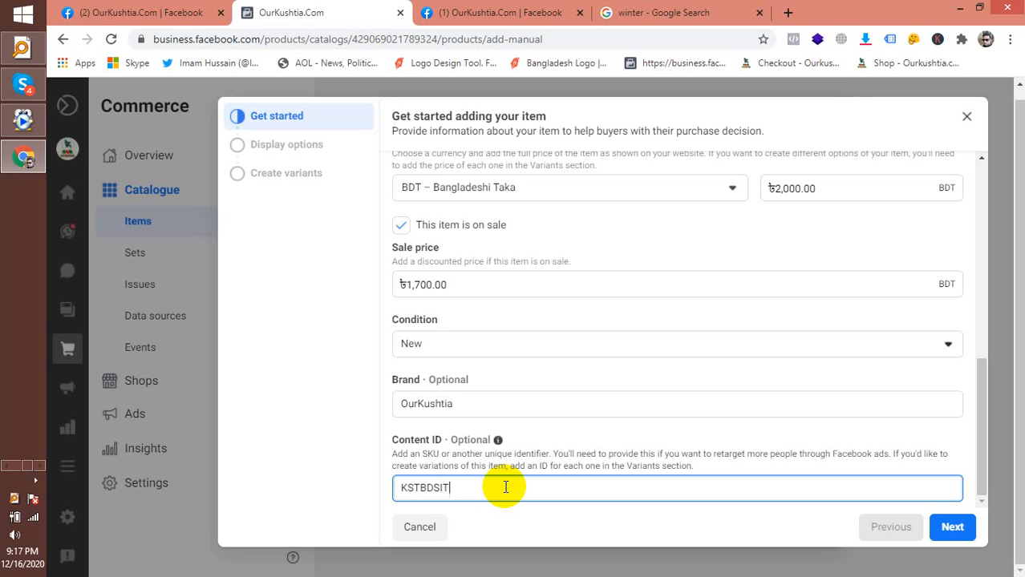
{"action": "type", "text": "T"}
{"action": "left_click", "coordinate": [947, 533]}
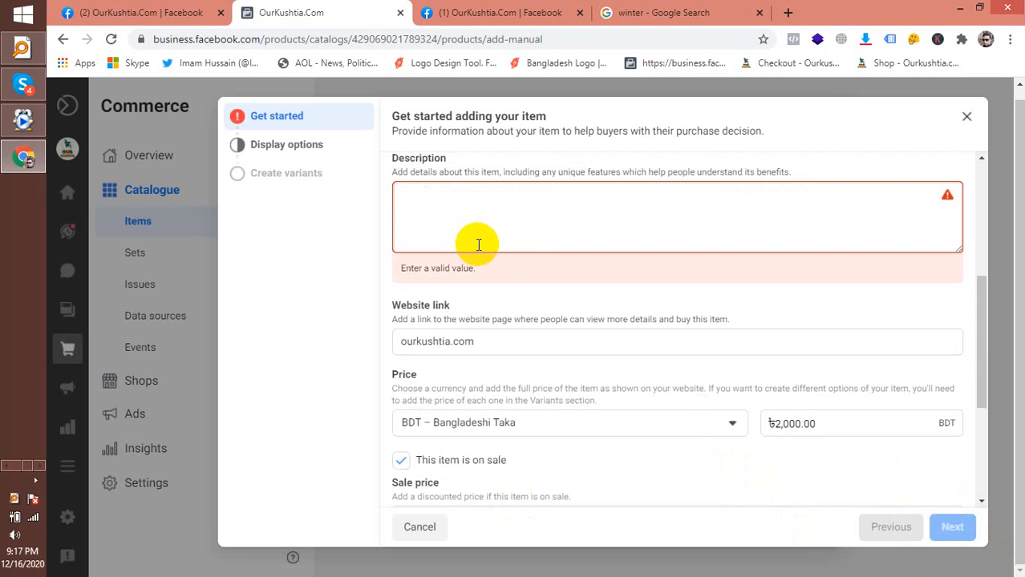
Enter the description 'সুলভ মূল্যে সুন্দর সুন্দর বেড ছিট নিন।'
{"action": "left_click", "coordinate": [518, 206]}
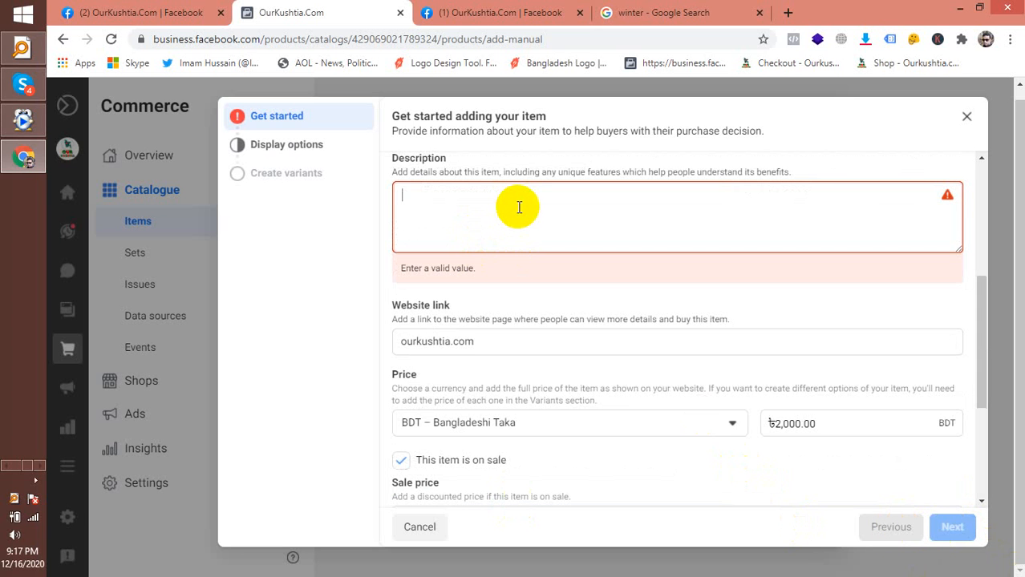
{"action": "type", "text": "খুব স"}
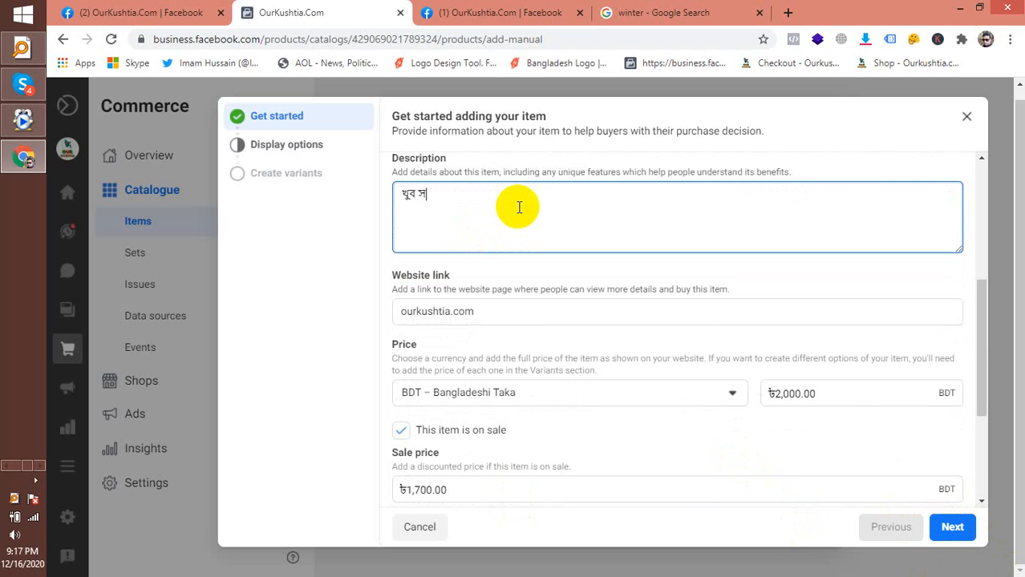
{"action": "key", "text": "BackSpace"}
{"action": "key", "text": "BackSpace"}
{"action": "key", "text": "BackSpace"}
{"action": "key", "text": "BackSpace"}
{"action": "key", "text": "BackSpace"}
{"action": "type", "text": "সুলভ মূল্যে সুন্দর স"}
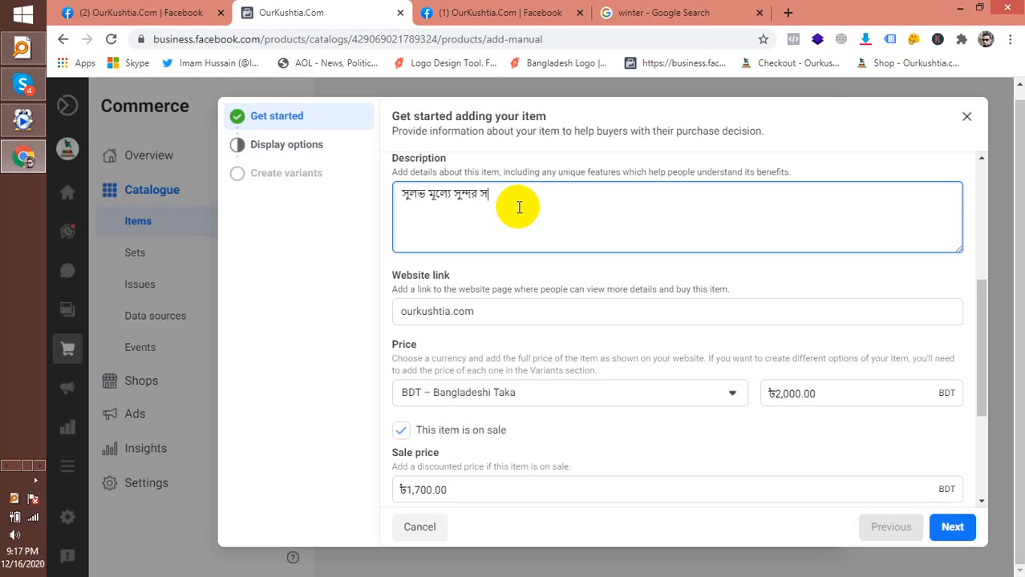
{"action": "type", "text": "ুন্দর বেড ছিট নিতে"}
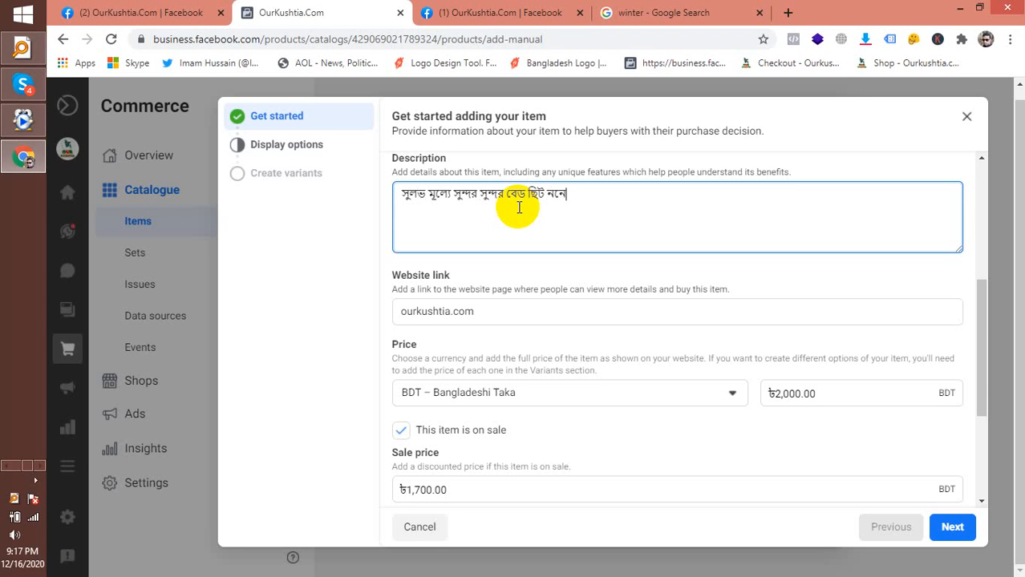
{"action": "key", "text": "BackSpace"}
{"action": "key", "text": "BackSpace"}
{"action": "key", "text": "BackSpace"}
{"action": "key", "text": "BackSpace"}
{"action": "type", "text": "নিন।"}
Pass display options and variants with no variant added, and add the item to the catalogue
{"action": "left_click", "coordinate": [952, 529]}
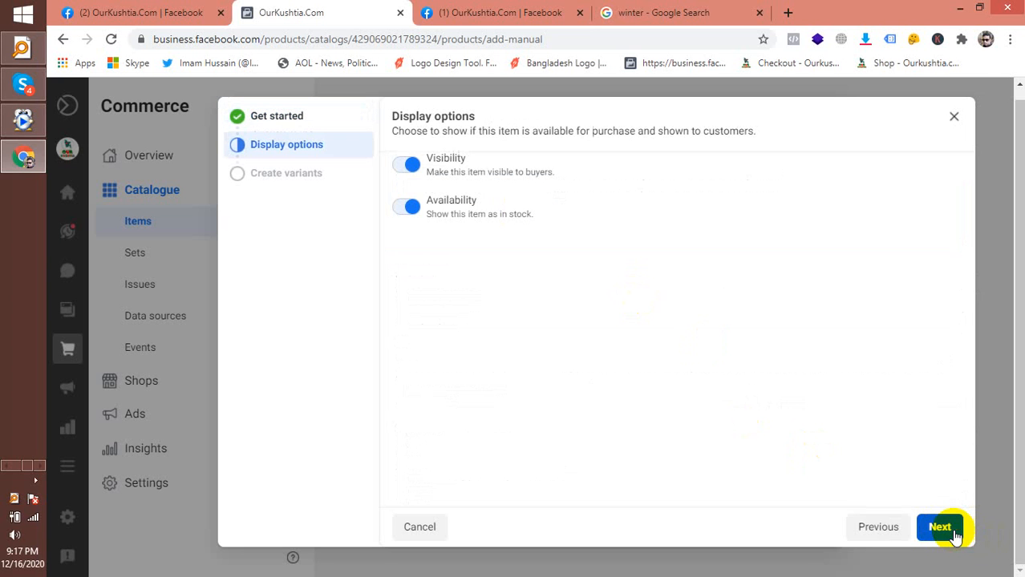
{"action": "left_click", "coordinate": [952, 531]}
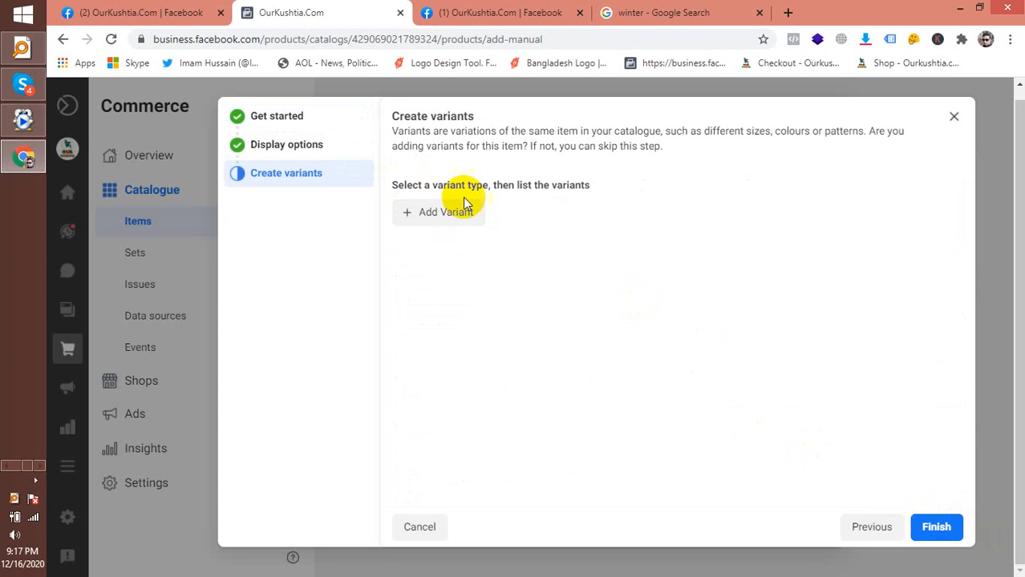
{"action": "left_click", "coordinate": [454, 223]}
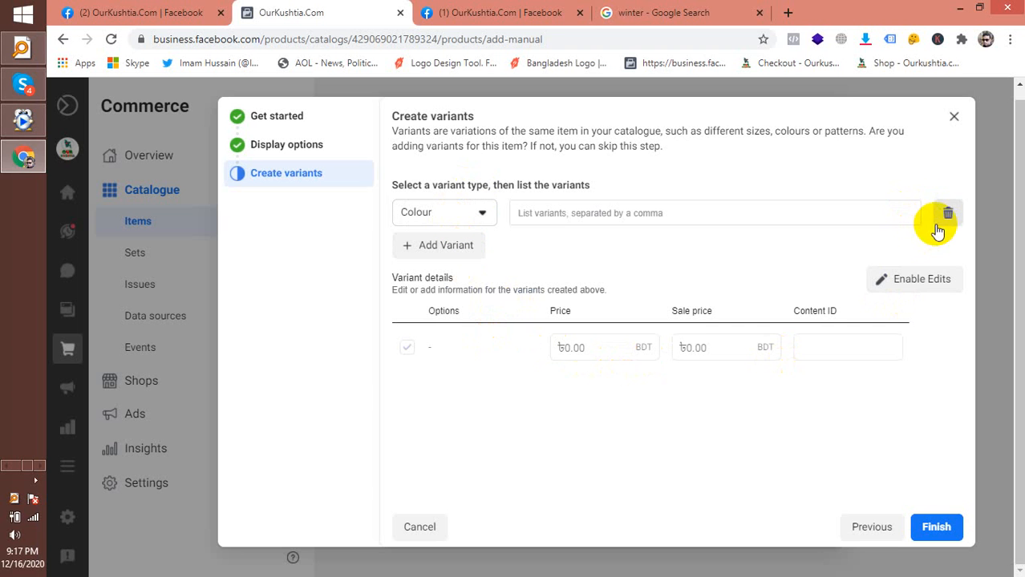
{"action": "left_click", "coordinate": [950, 227]}
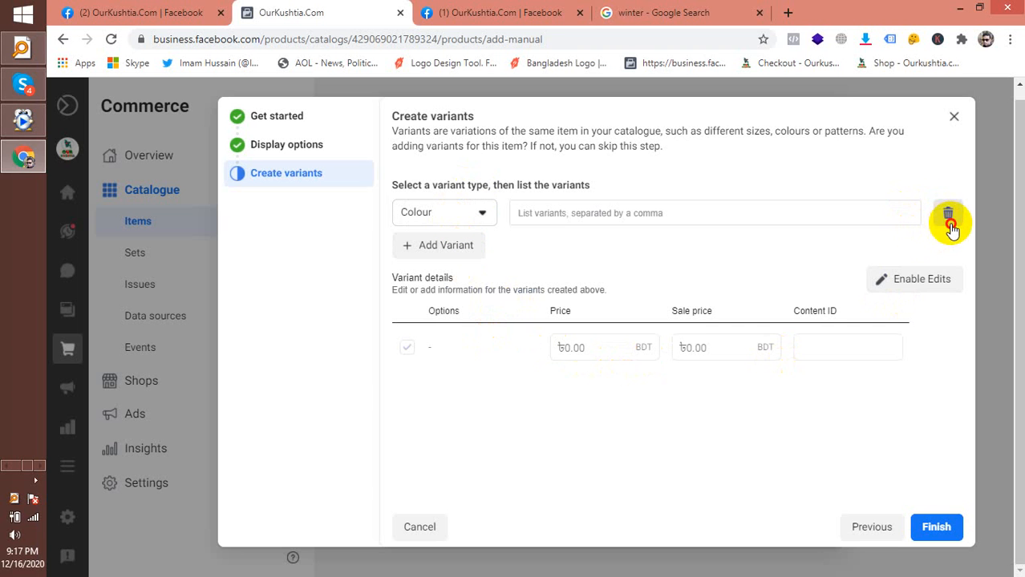
{"action": "left_click", "coordinate": [942, 532]}
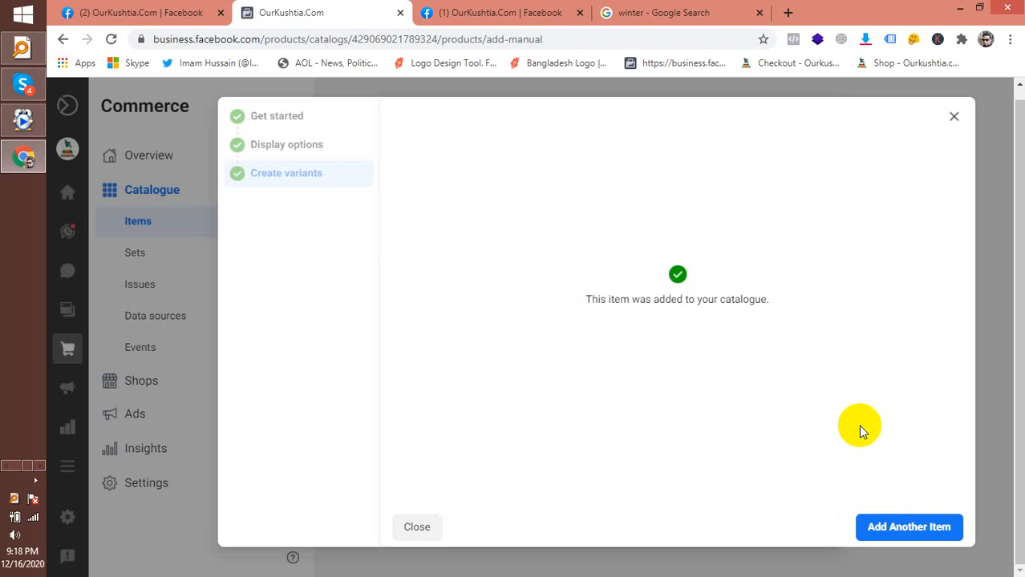
Start another item, then quit it unsaved to return to the Items page
{"action": "left_click", "coordinate": [889, 528]}
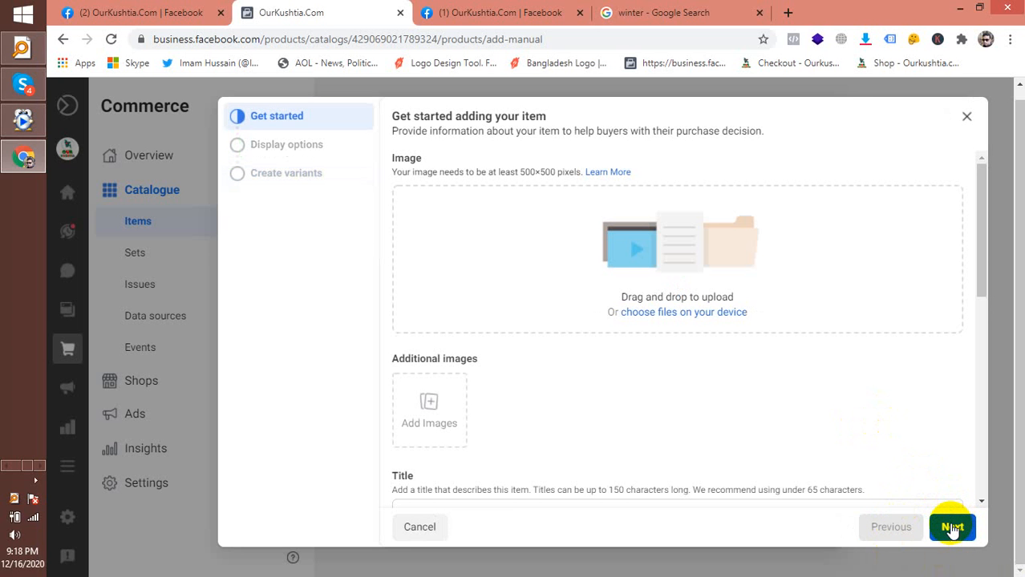
{"action": "scroll", "coordinate": [673, 257], "scroll_direction": "down", "scroll_amount": 1}
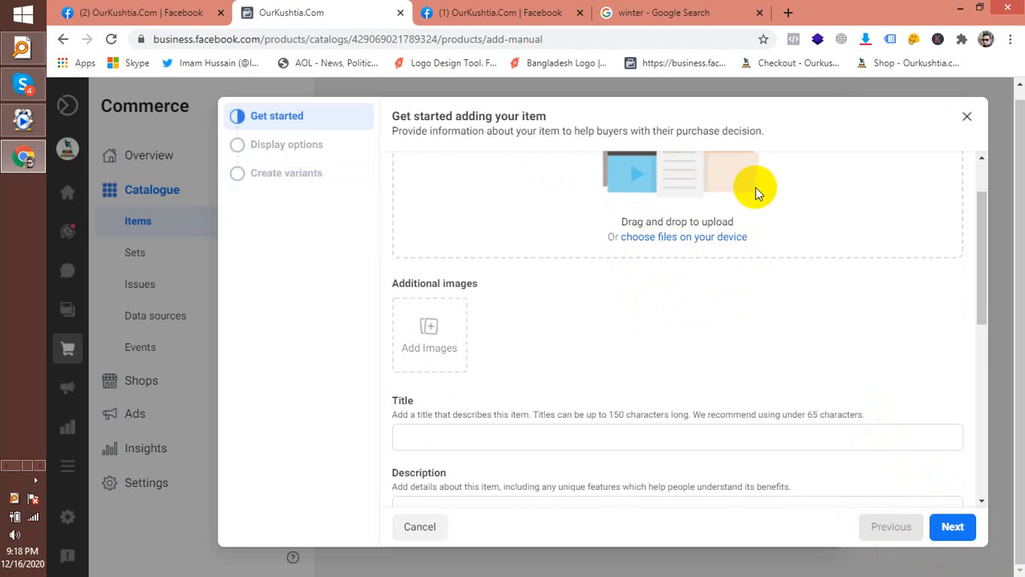
{"action": "left_click", "coordinate": [967, 118]}
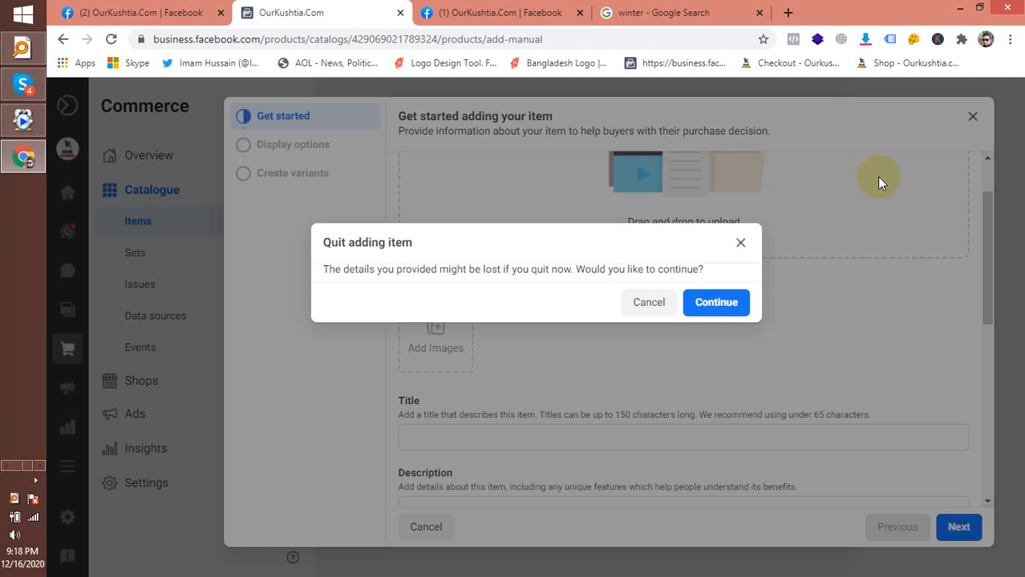
{"action": "left_click", "coordinate": [711, 303]}
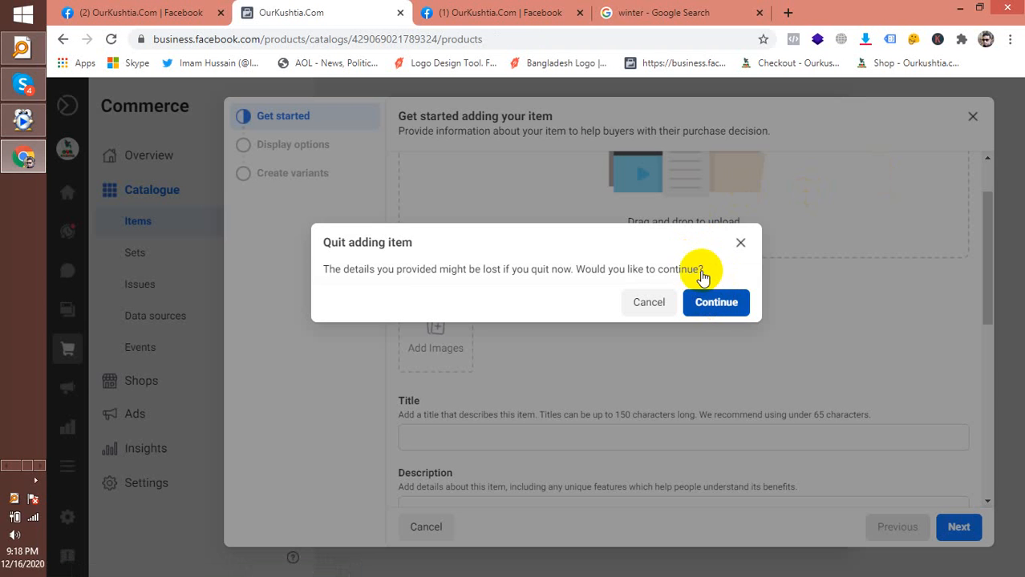
{"action": "left_click", "coordinate": [709, 311]}
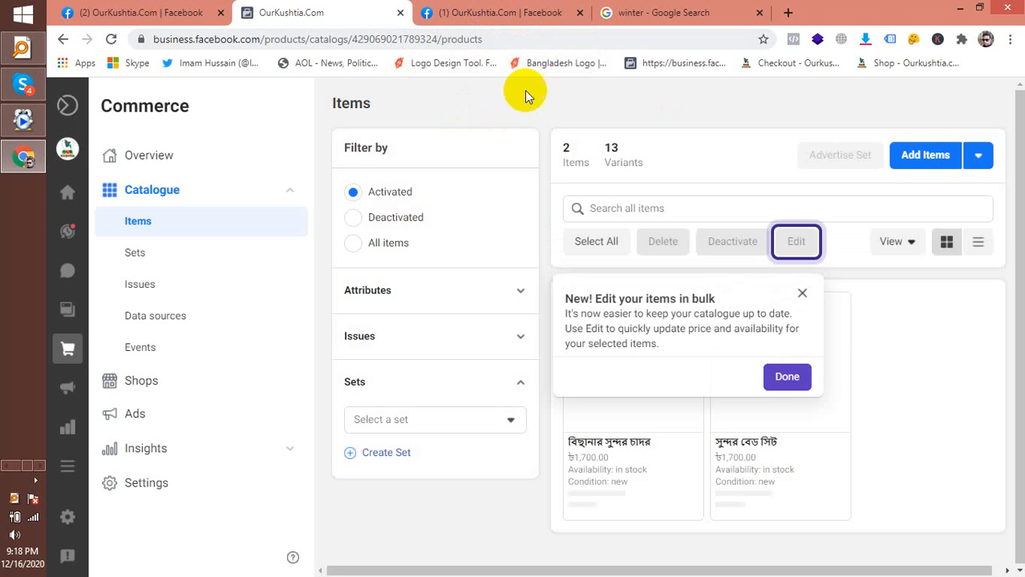
Dismiss the bulk-edit tip, view the first bed-sheet item's details, then close them
{"action": "left_click", "coordinate": [787, 378]}
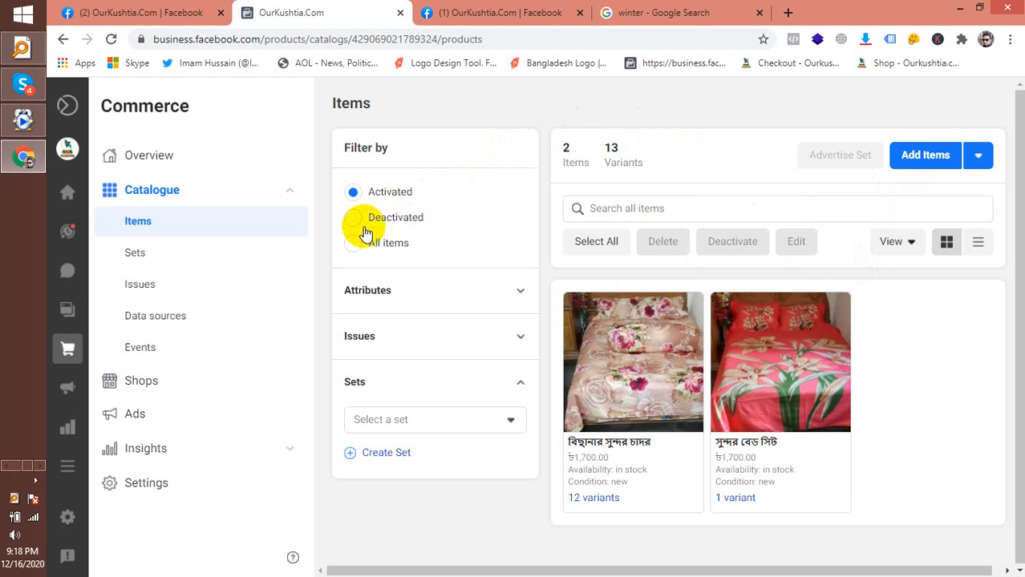
{"action": "left_click", "coordinate": [583, 331]}
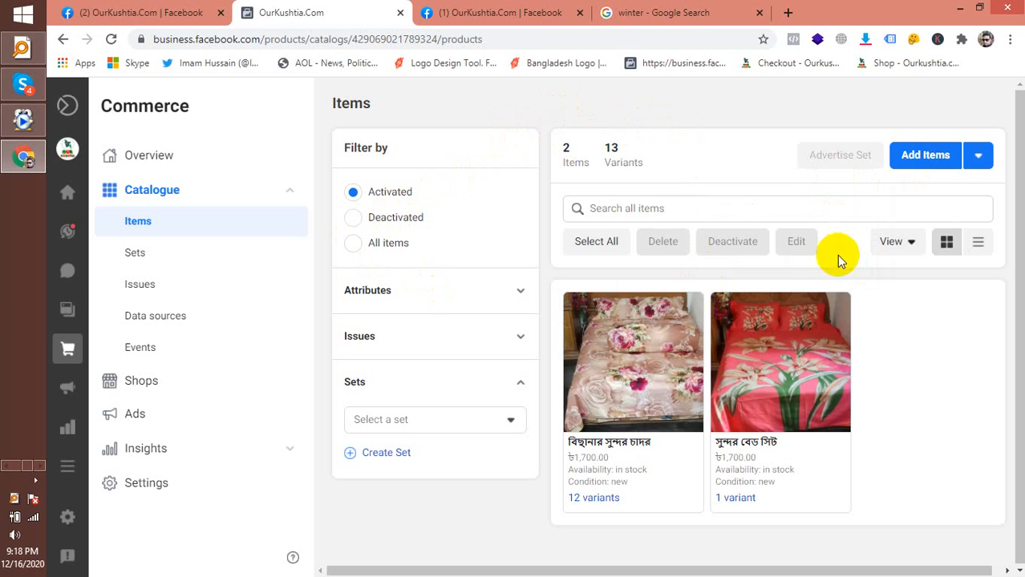
{"action": "left_click", "coordinate": [628, 371]}
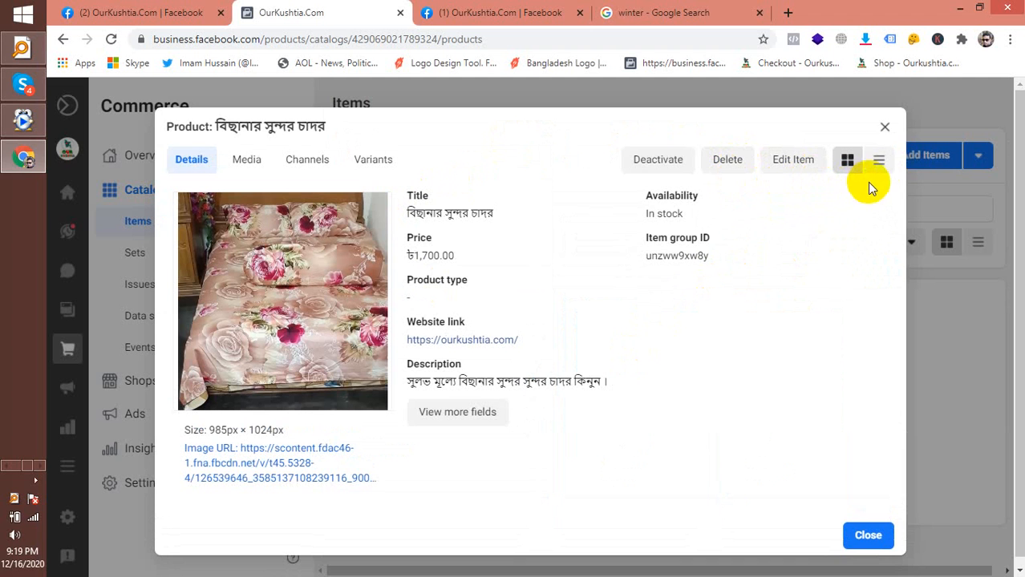
{"action": "left_click", "coordinate": [885, 126]}
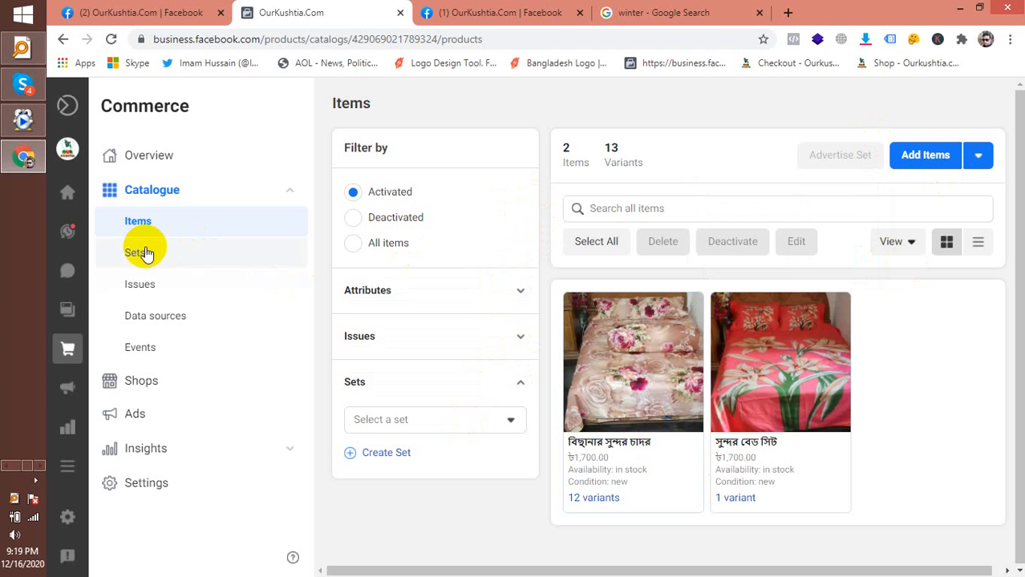
Go back three pages to the OurKushtia.Com shop builder home layout
{"action": "left_click", "coordinate": [67, 39]}
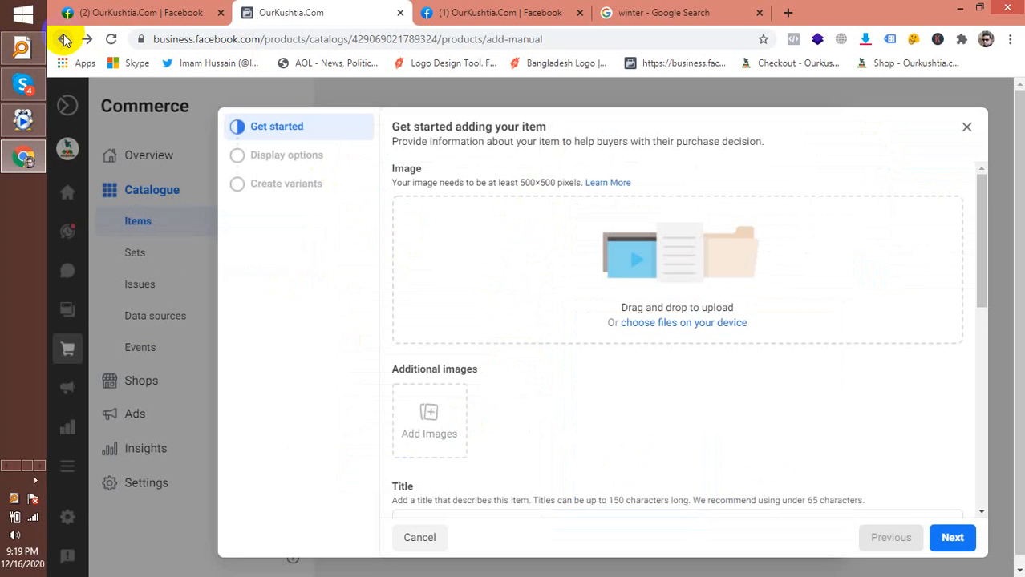
{"action": "left_click", "coordinate": [64, 39]}
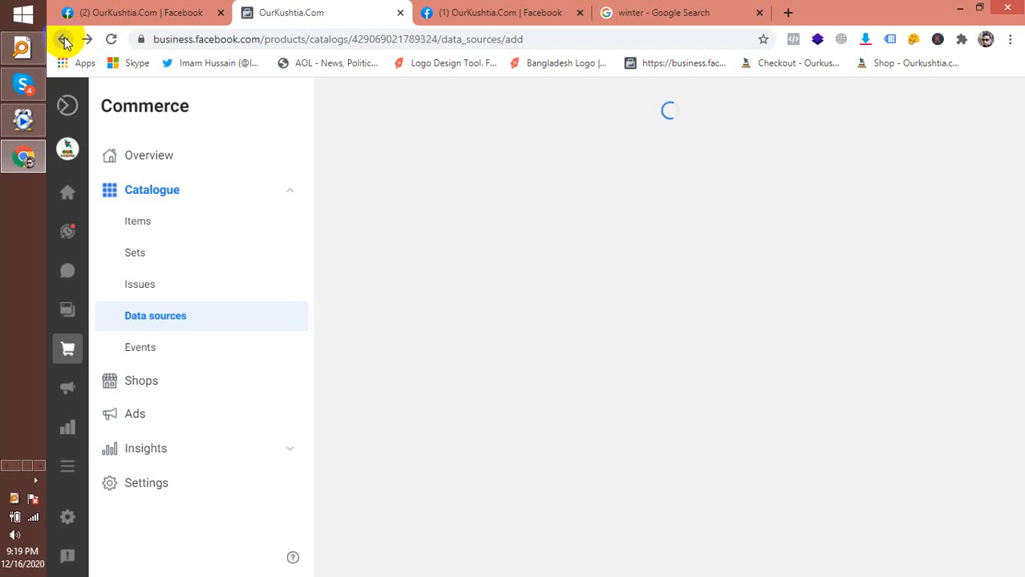
{"action": "left_click", "coordinate": [64, 39]}
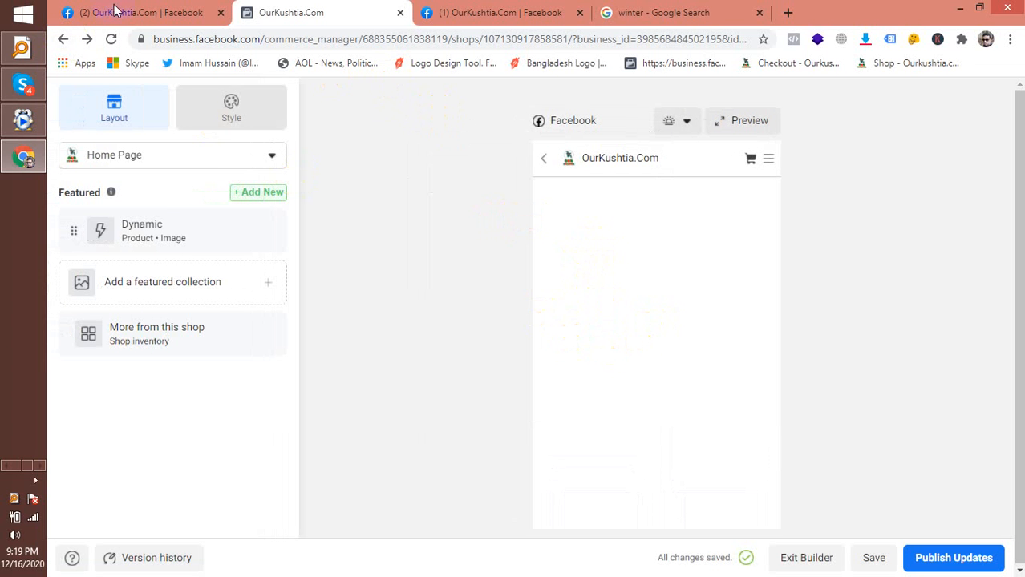
Copy the shop builder page address from the address bar
{"action": "left_click", "coordinate": [357, 44]}
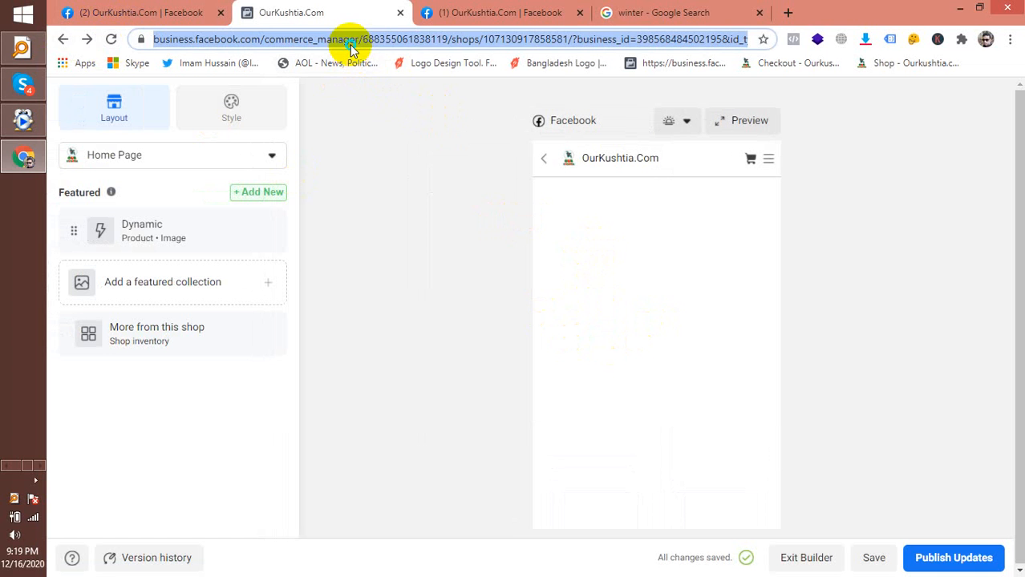
{"action": "right_click", "coordinate": [358, 44]}
{"action": "left_click", "coordinate": [377, 98]}
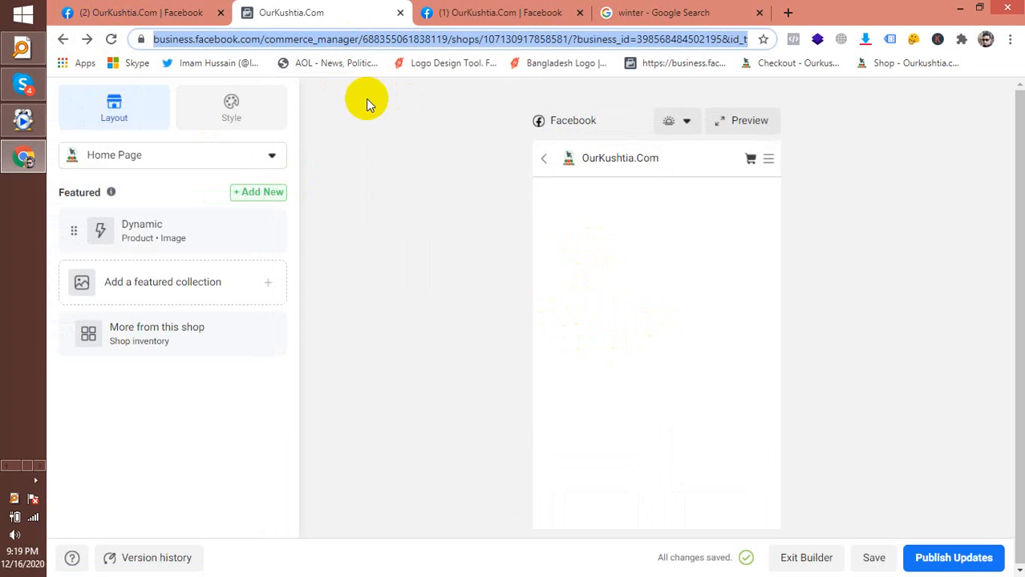
Reload the builder page so the Shop collections panel and home page preview load
{"action": "left_click", "coordinate": [108, 38]}
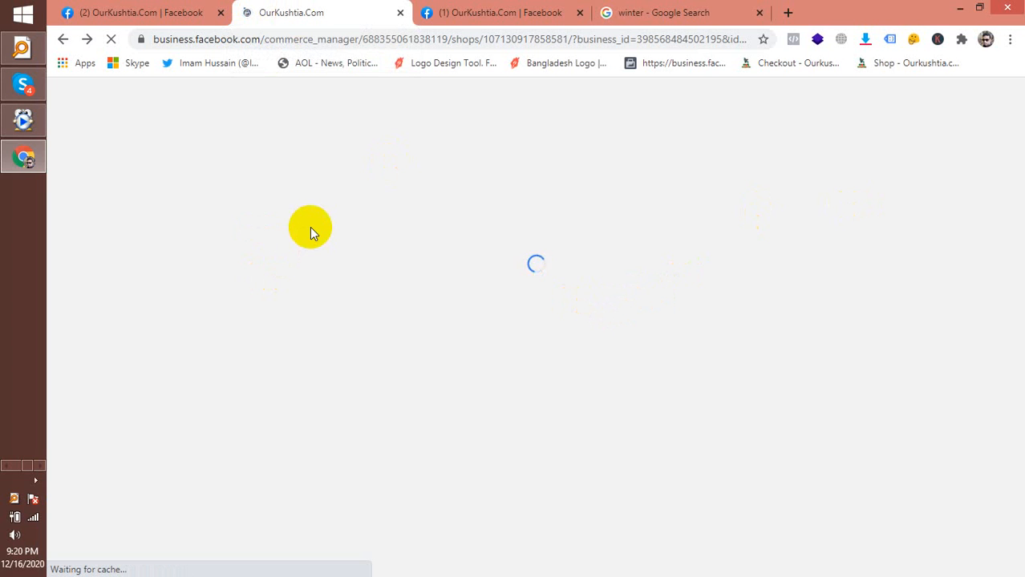
{"action": "left_click", "coordinate": [35, 480]}
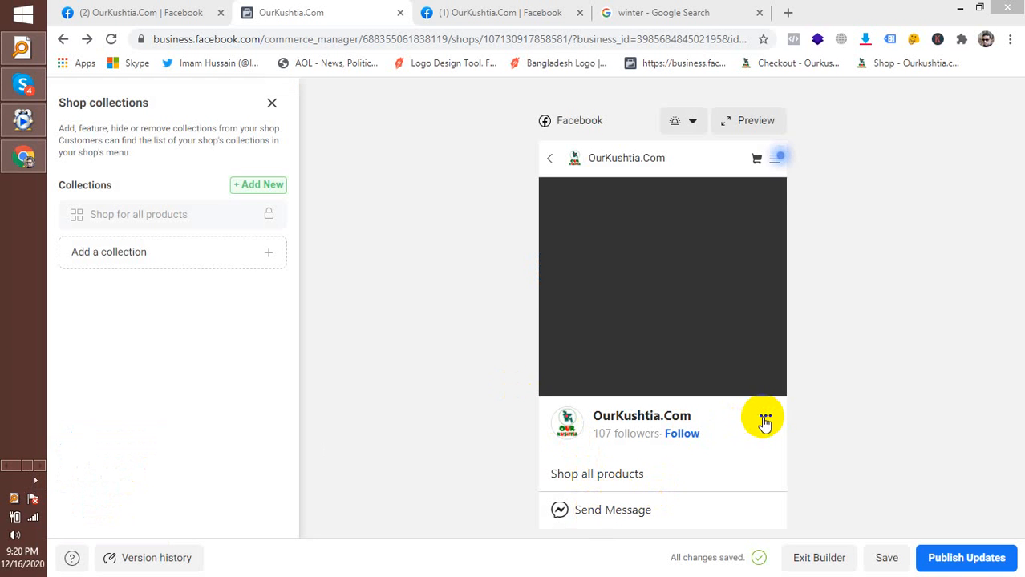
{"action": "mouse_move", "coordinate": [776, 168]}
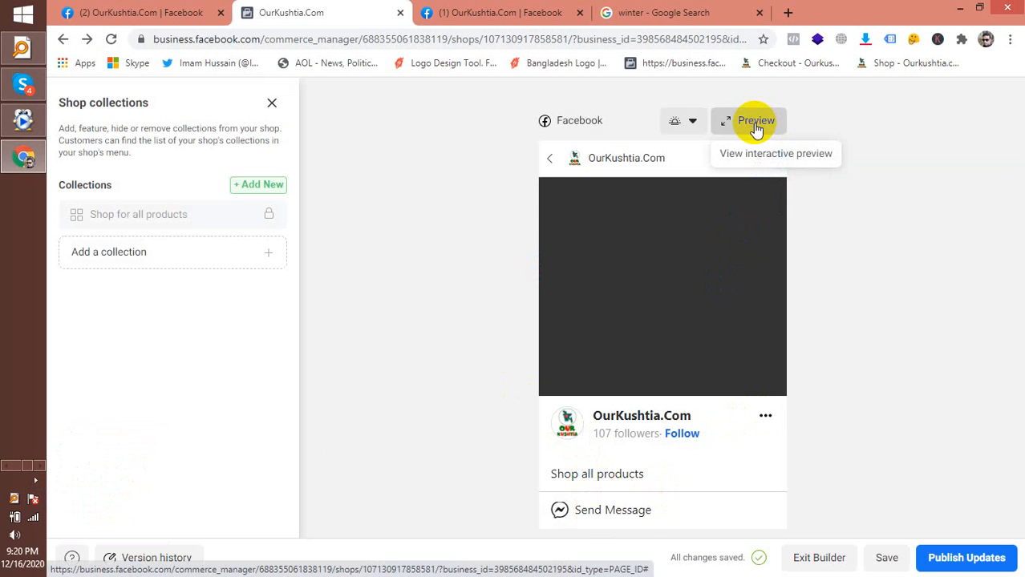
{"action": "left_click", "coordinate": [749, 153]}
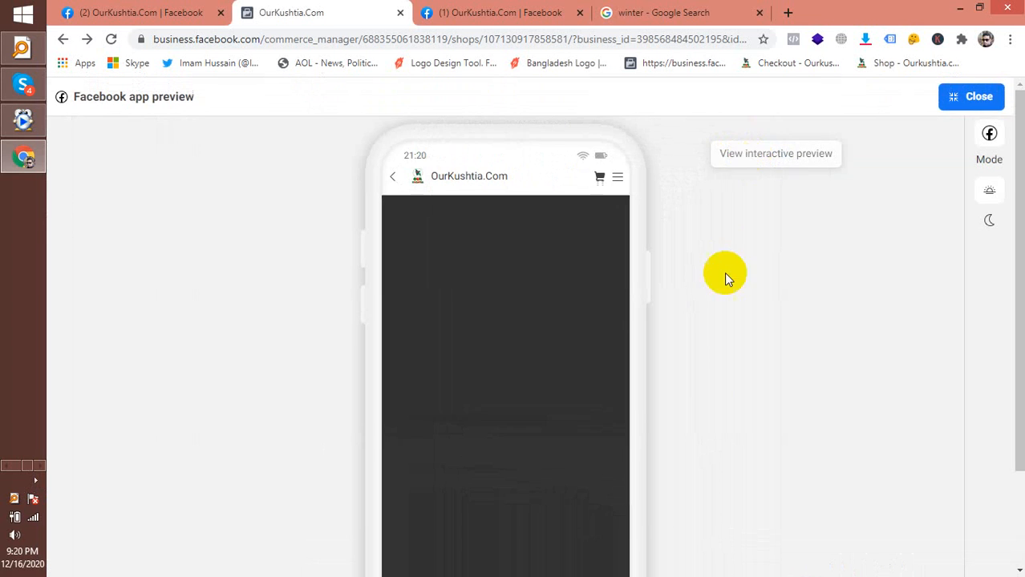
{"action": "scroll", "coordinate": [539, 295], "scroll_direction": "down", "scroll_amount": 2}
{"action": "scroll", "coordinate": [549, 281], "scroll_direction": "up", "scroll_amount": 2}
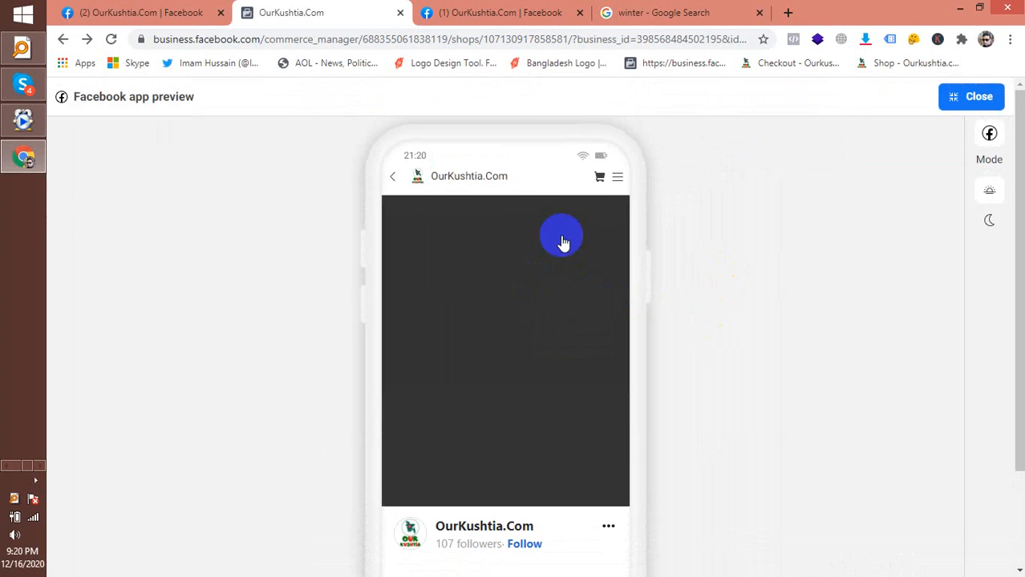
{"action": "left_click", "coordinate": [615, 179]}
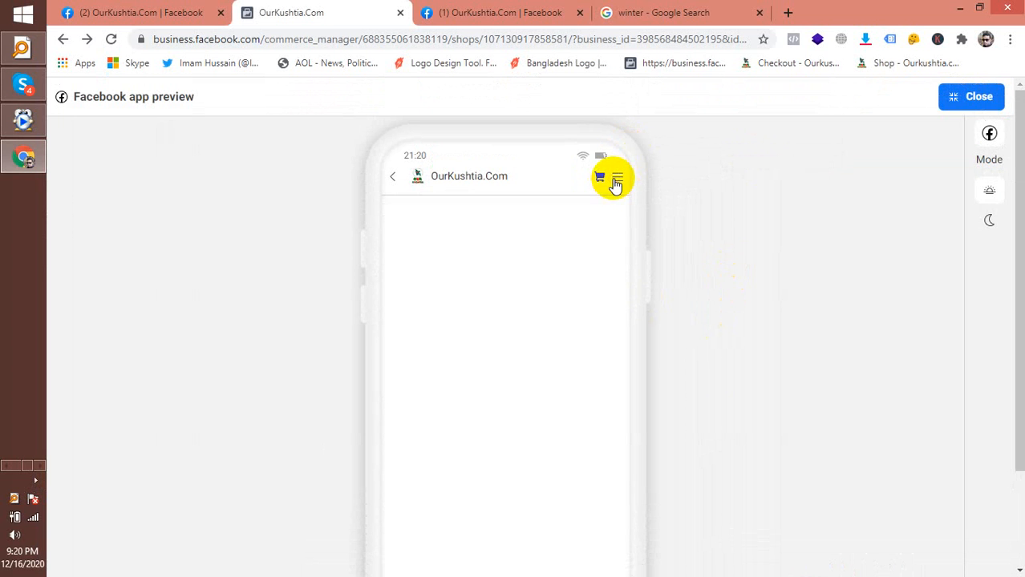
{"action": "scroll", "coordinate": [566, 281], "scroll_direction": "down", "scroll_amount": 2}
{"action": "scroll", "coordinate": [566, 275], "scroll_direction": "up", "scroll_amount": 2}
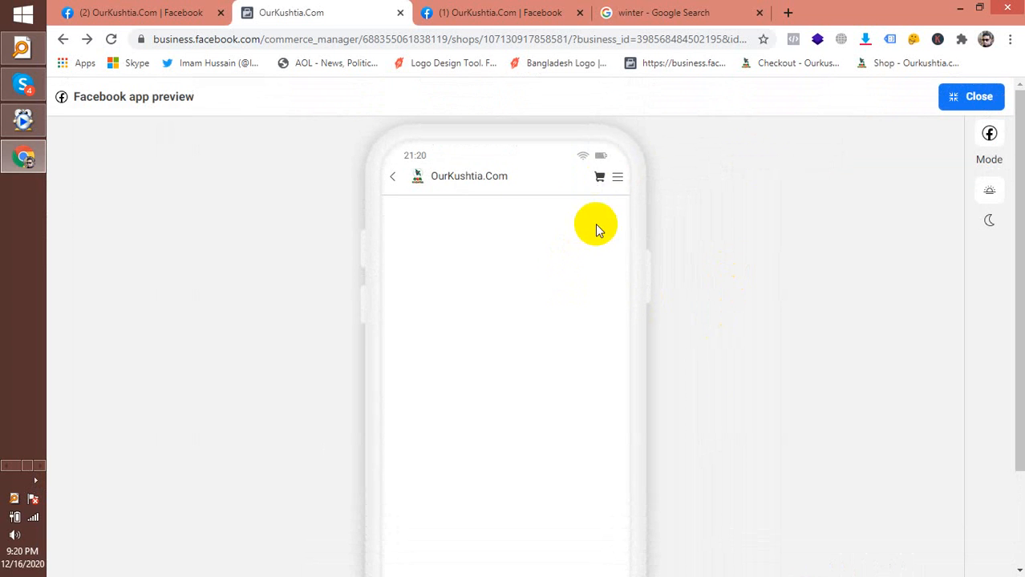
{"action": "left_click", "coordinate": [614, 184]}
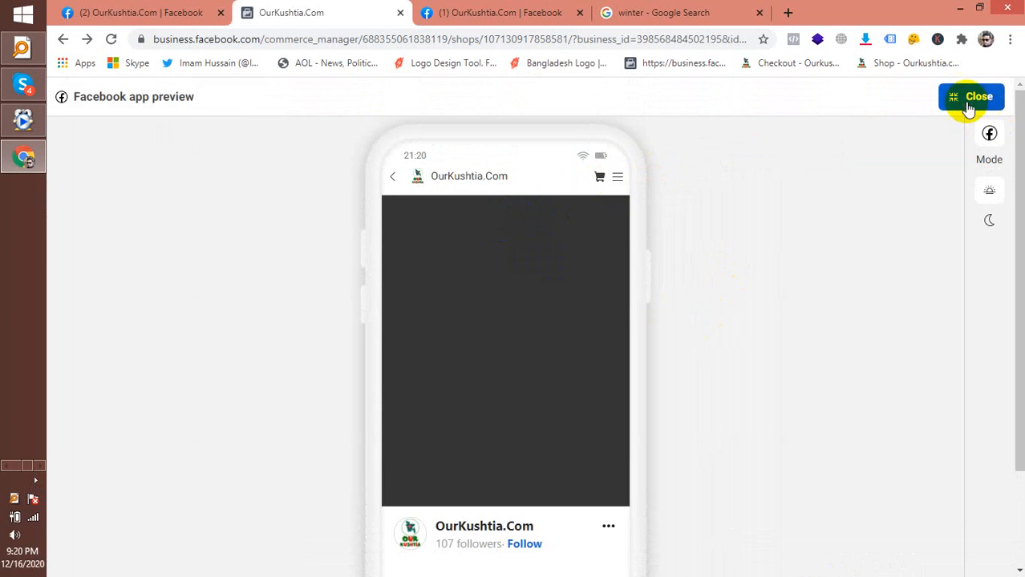
{"action": "left_click", "coordinate": [969, 103]}
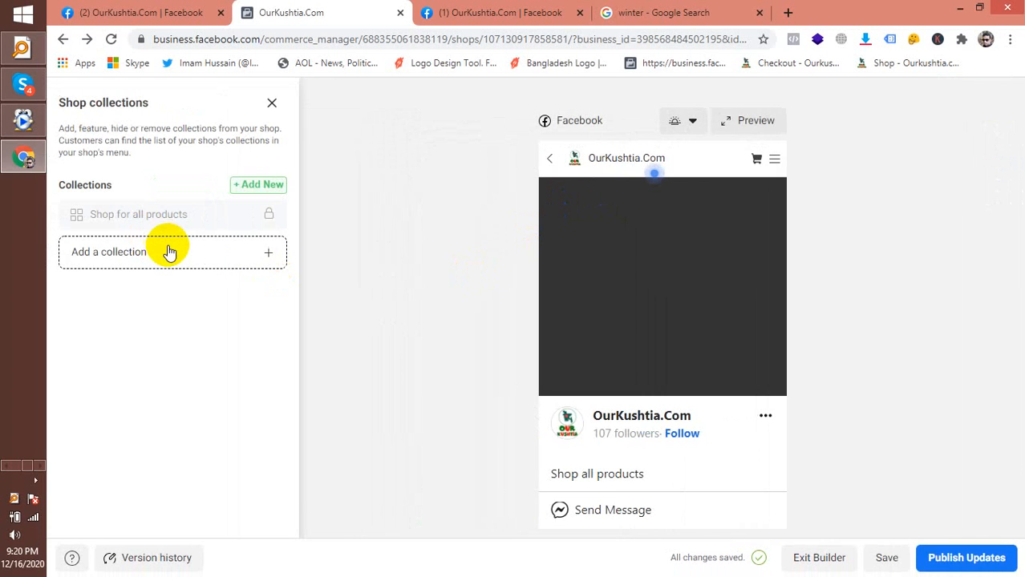
Choose Create new collection under Add a collection and confirm the choice
{"action": "left_click", "coordinate": [169, 252]}
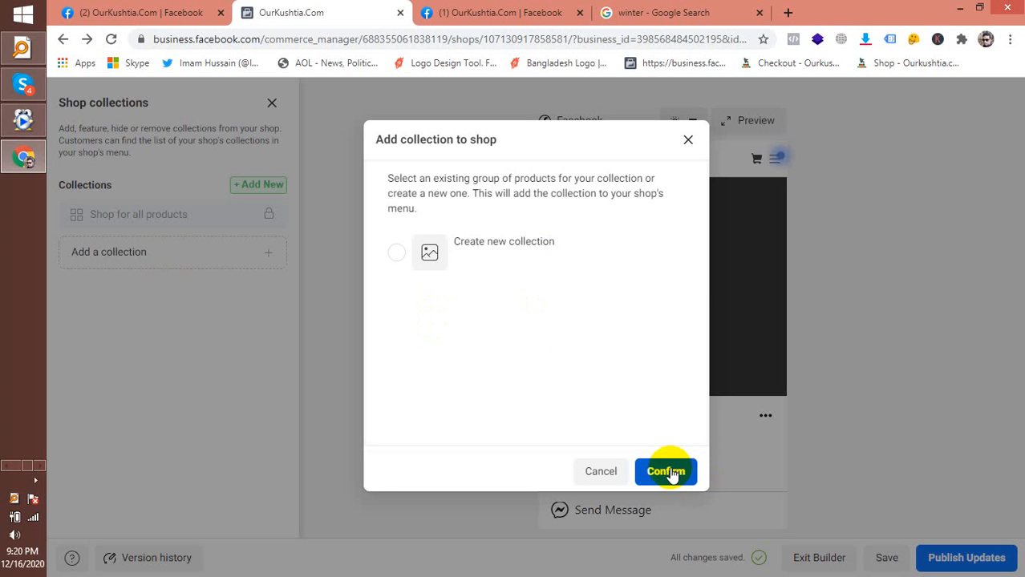
{"action": "left_click", "coordinate": [551, 255]}
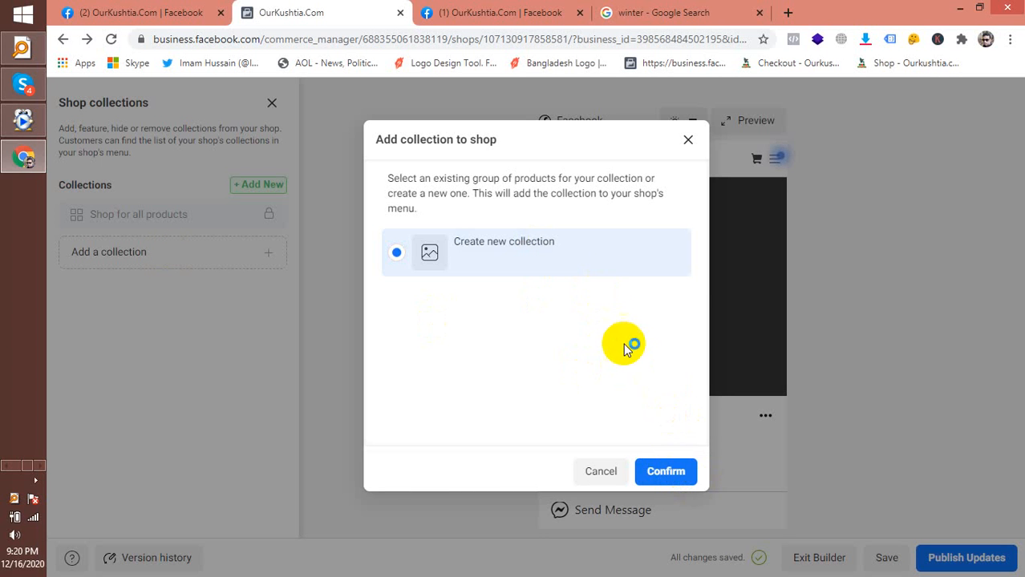
{"action": "left_click", "coordinate": [667, 475]}
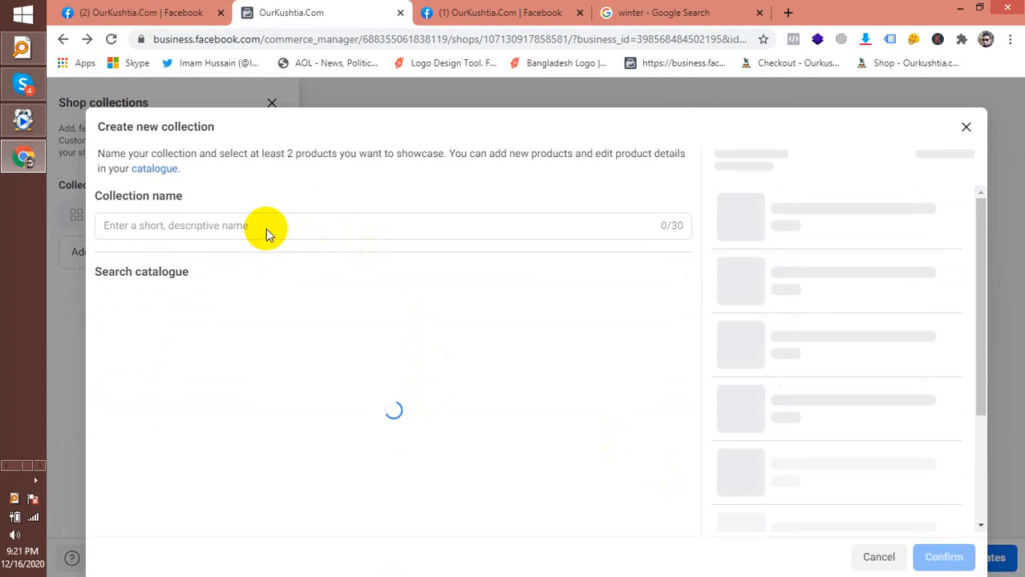
Name the collection বিছানার চাদর কালেকশন, tick both bed-sheet products, and confirm
{"action": "left_click", "coordinate": [267, 227]}
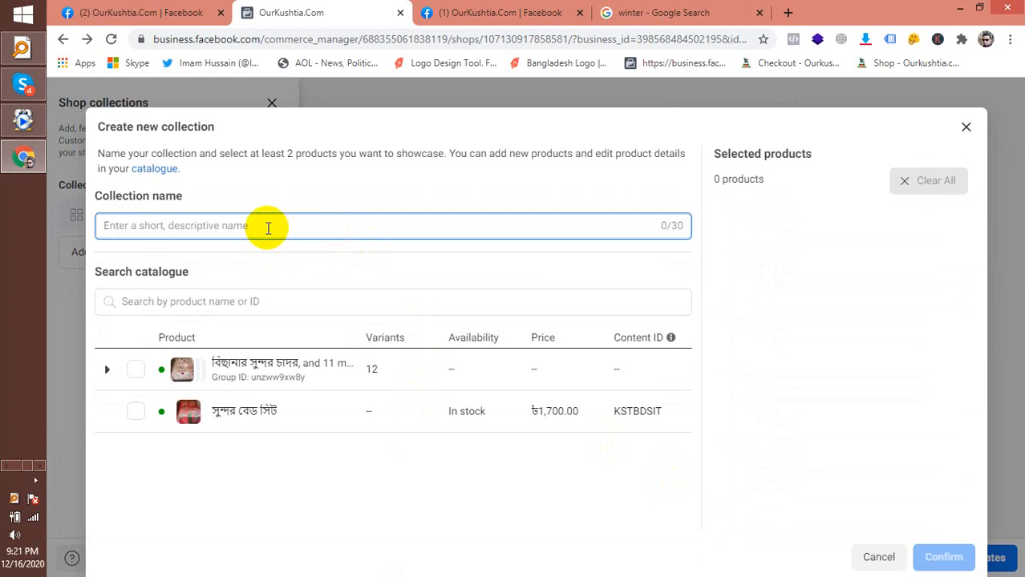
{"action": "type", "text": "য়হ"}
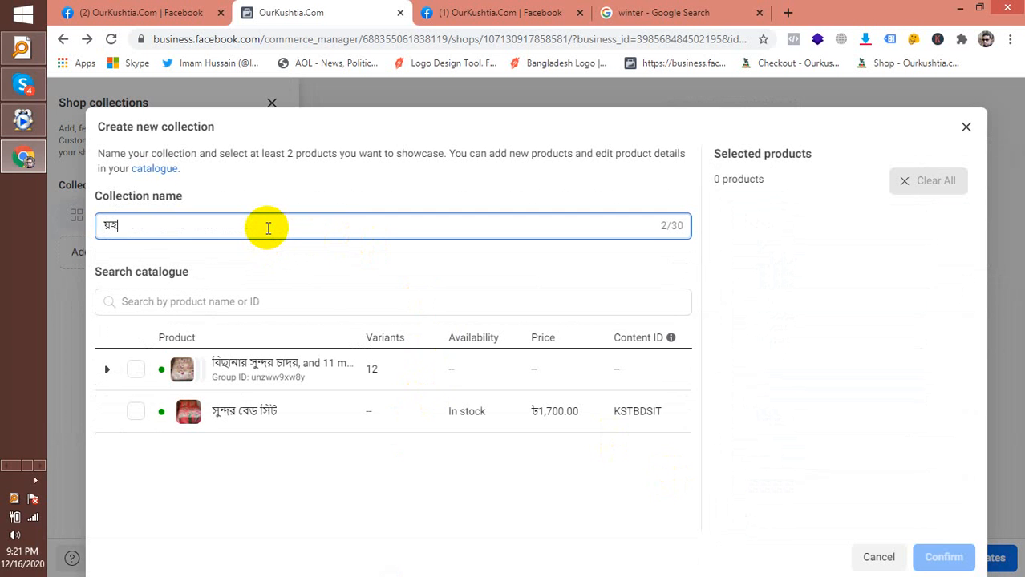
{"action": "key", "text": "BackSpace"}
{"action": "type", "text": "*"}
{"action": "key", "text": "BackSpace"}
{"action": "key", "text": "BackSpace"}
{"action": "key", "text": "BackSpace"}
{"action": "key", "text": "BackSpace"}
{"action": "key", "text": "BackSpace"}
{"action": "key", "text": "BackSpace"}
{"action": "key", "text": "BackSpace"}
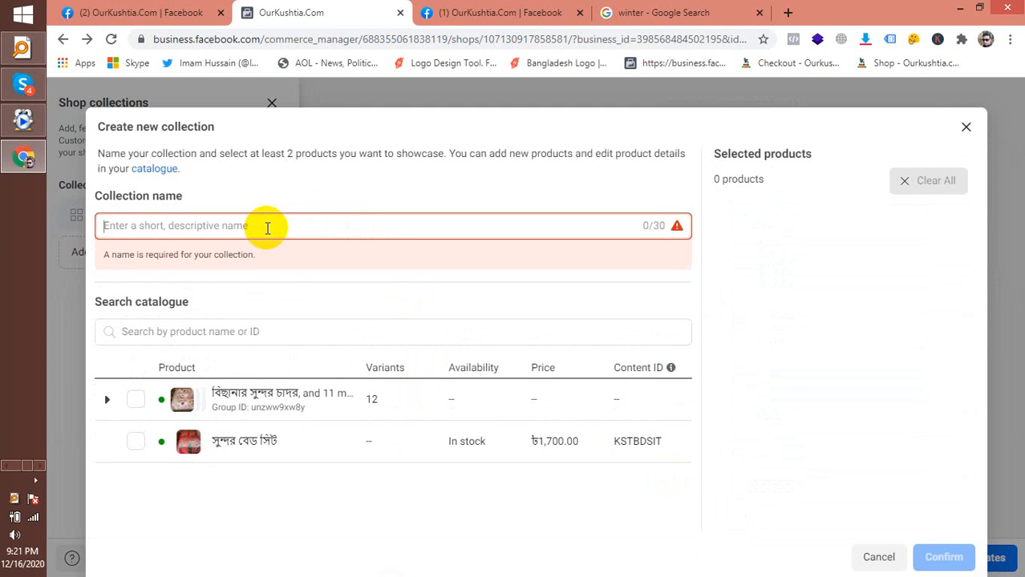
{"action": "type", "text": "বিছানার চাদর কালেকশন"}
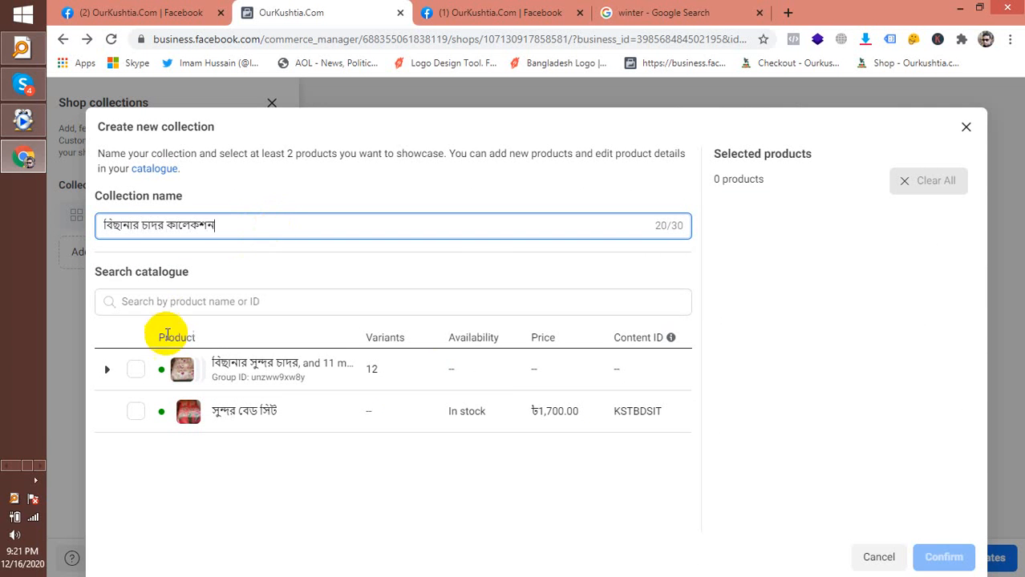
{"action": "left_click", "coordinate": [136, 372]}
{"action": "left_click", "coordinate": [135, 411]}
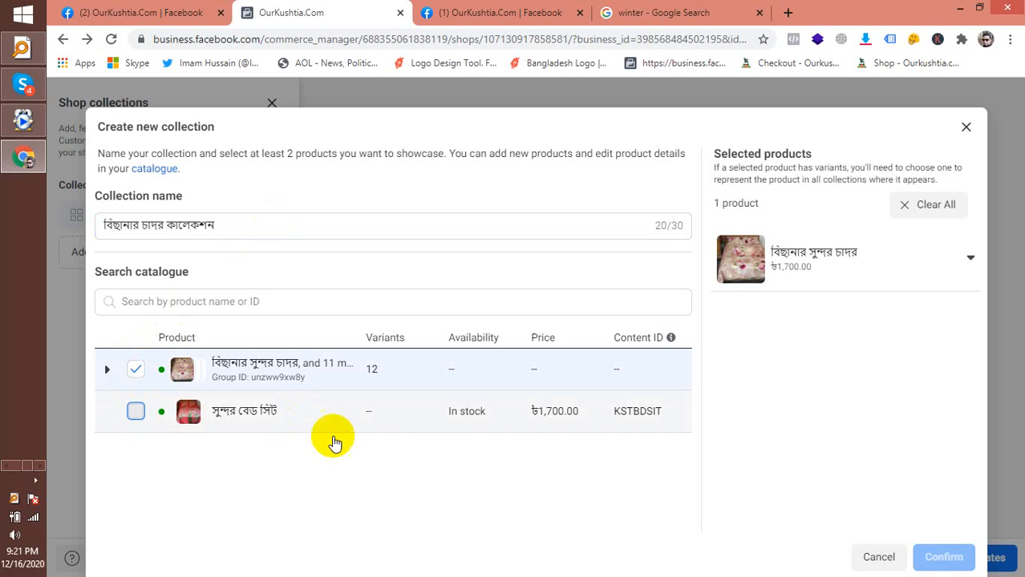
{"action": "left_click", "coordinate": [926, 566]}
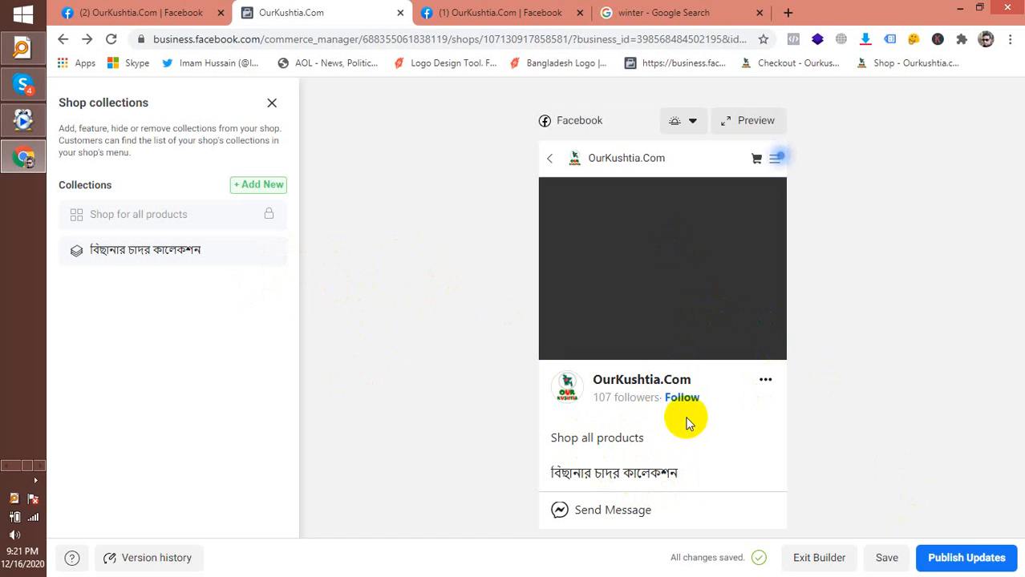
Publish the shop updates and acknowledge the 'Your shop is in review' notice
{"action": "left_click", "coordinate": [959, 561]}
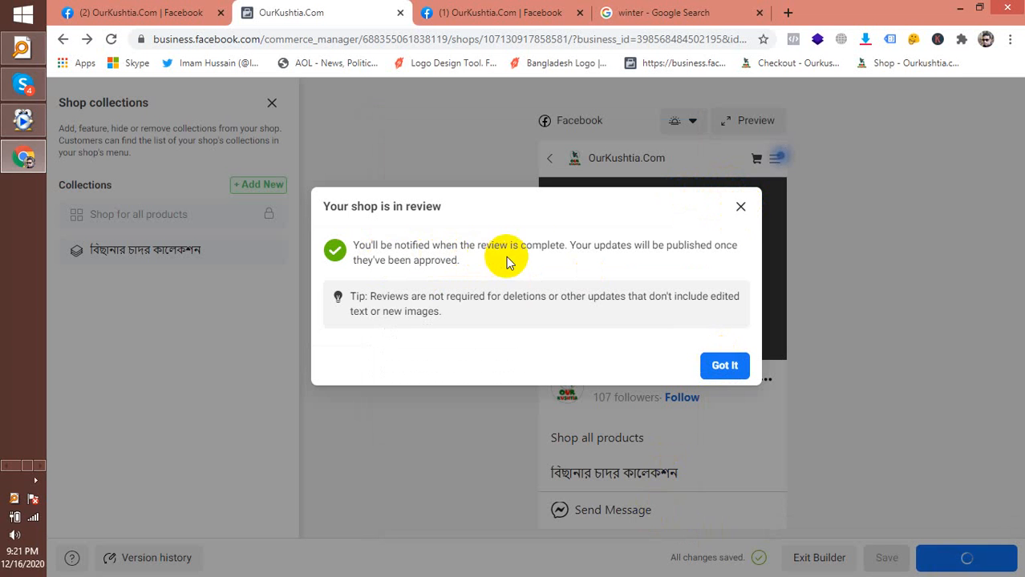
{"action": "left_click", "coordinate": [726, 368]}
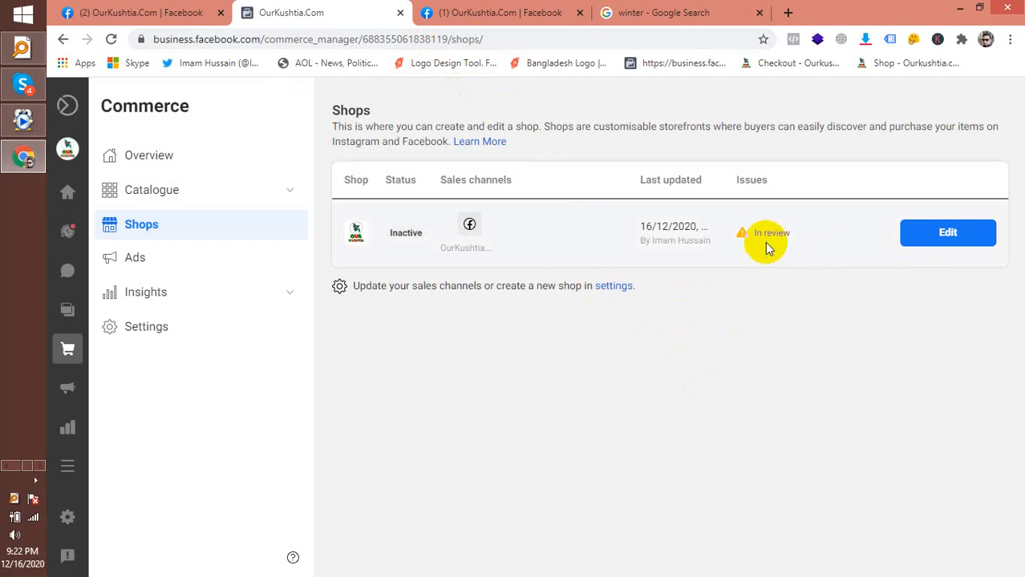
Highlight the shop's In review status on the Shops page, then clear the selection
{"action": "left_click_drag", "start_coordinate": [756, 238], "coordinate": [803, 244]}
{"action": "left_click", "coordinate": [801, 239]}
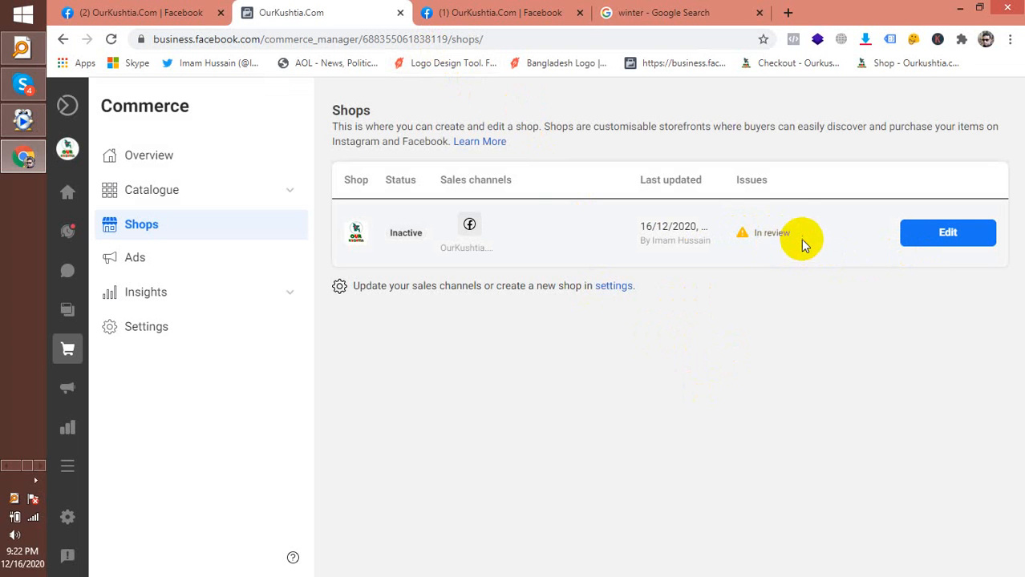
{"action": "left_click", "coordinate": [775, 236]}
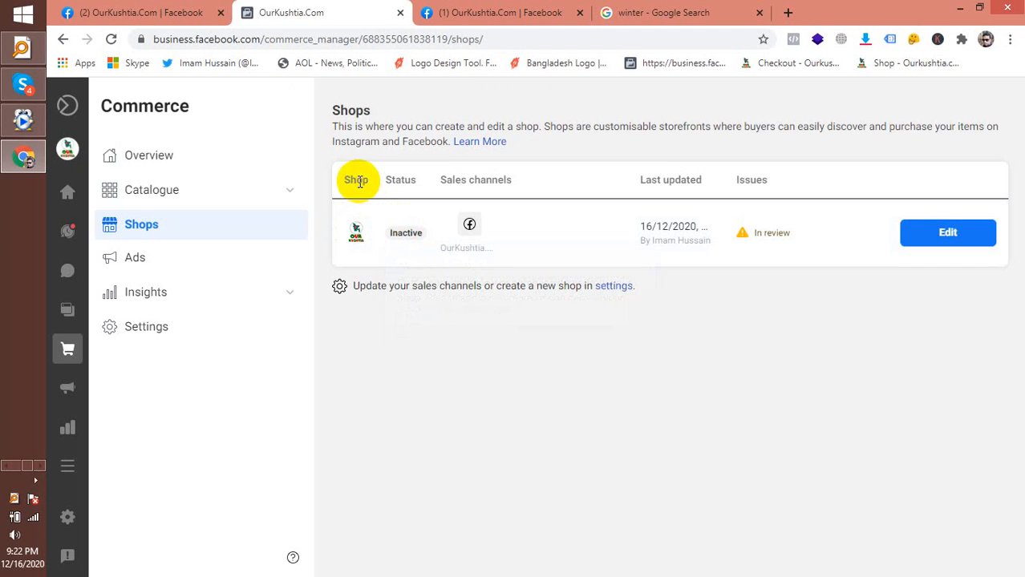
{"action": "mouse_move", "coordinate": [418, 231]}
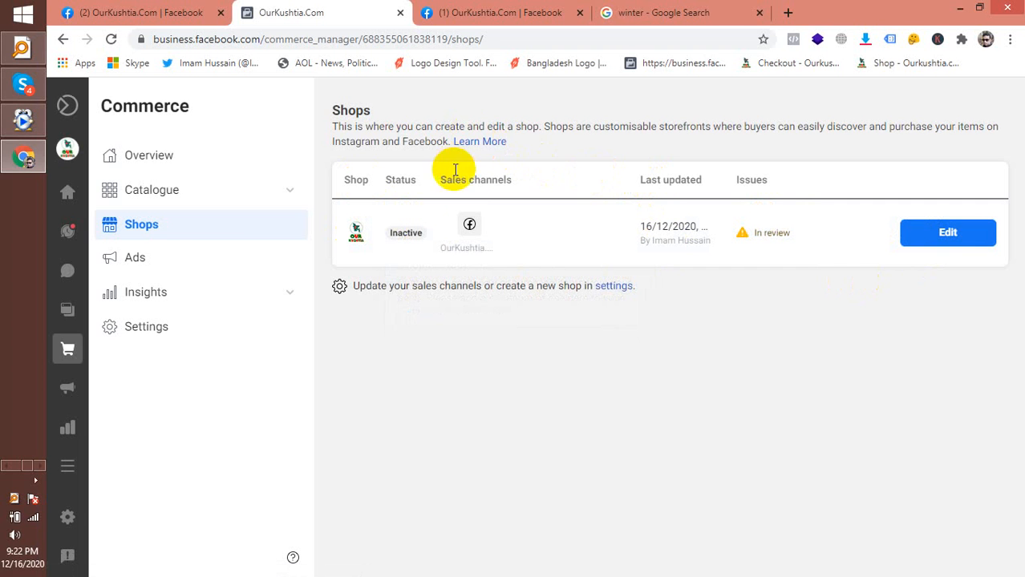
Paste the copied shop builder address into the address bar and go
{"action": "left_click", "coordinate": [419, 39]}
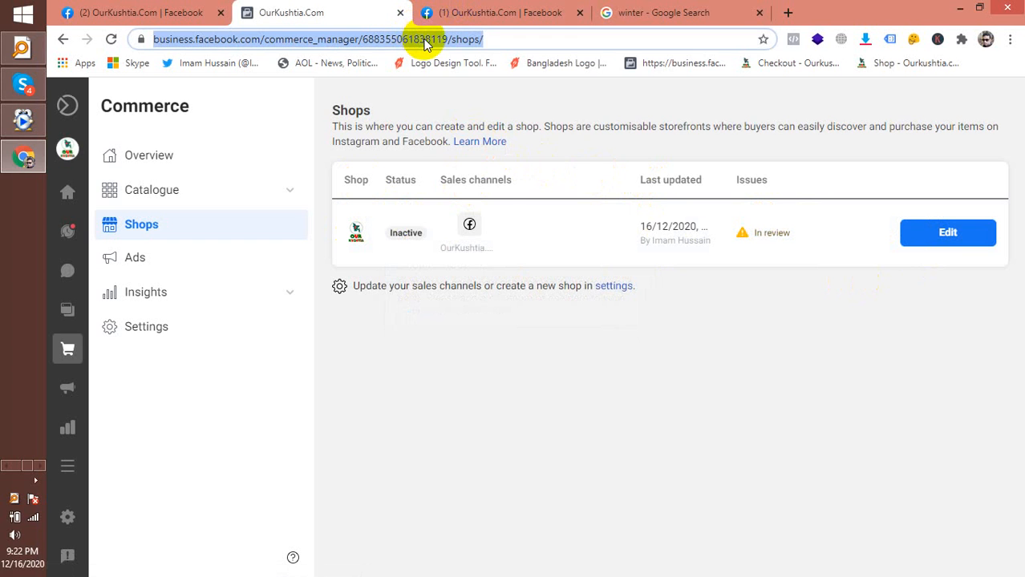
{"action": "right_click", "coordinate": [422, 38]}
{"action": "left_click", "coordinate": [495, 141]}
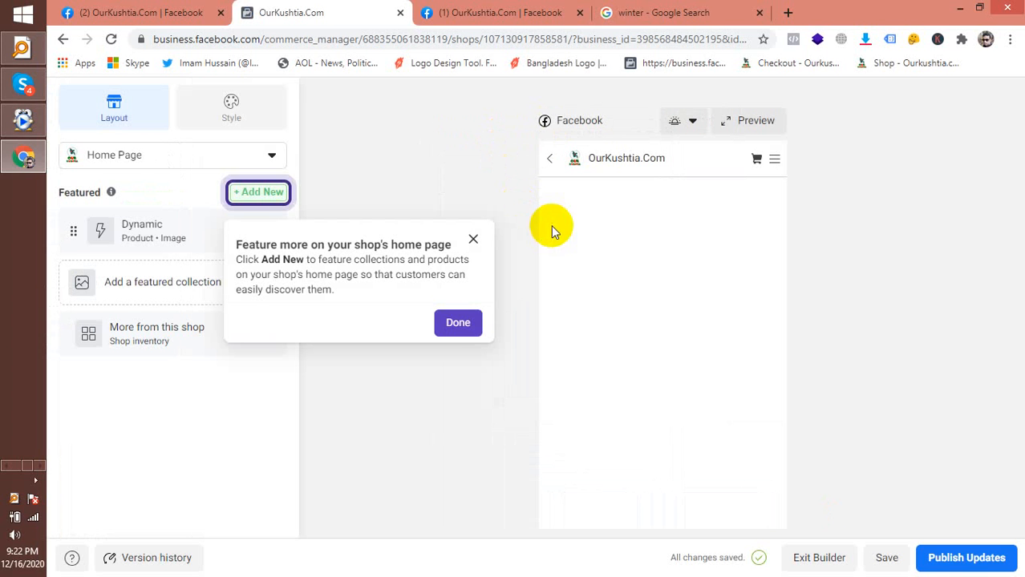
Dismiss the featuring tip and launch Preview from the shop preview's menu
{"action": "left_click", "coordinate": [458, 325]}
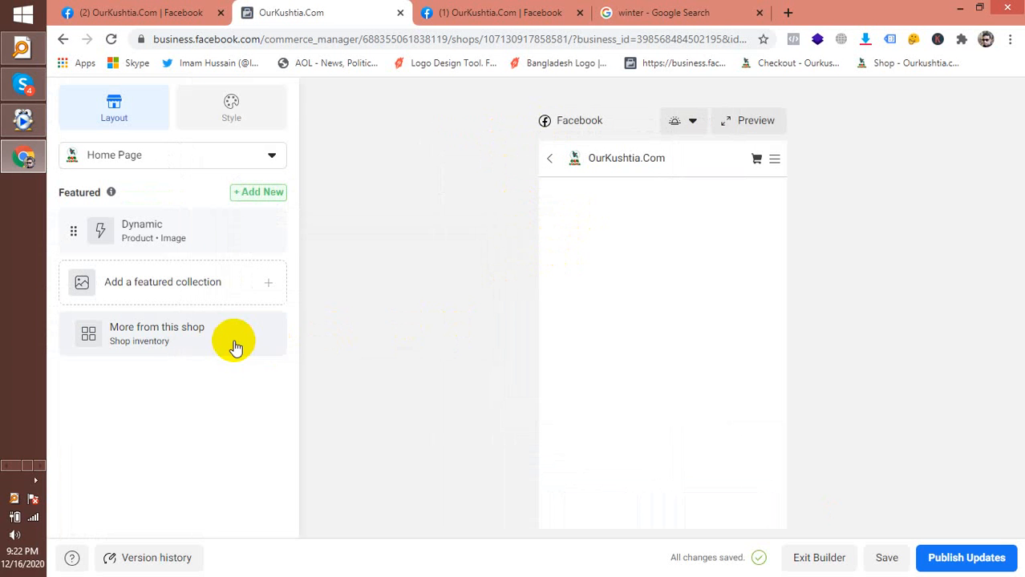
{"action": "left_click", "coordinate": [776, 161]}
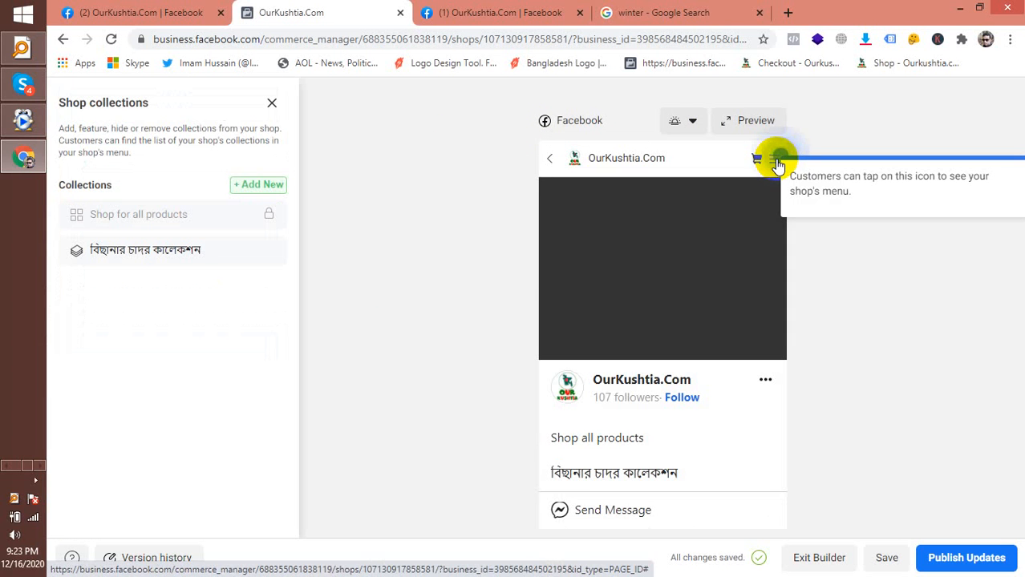
{"action": "left_click", "coordinate": [761, 122]}
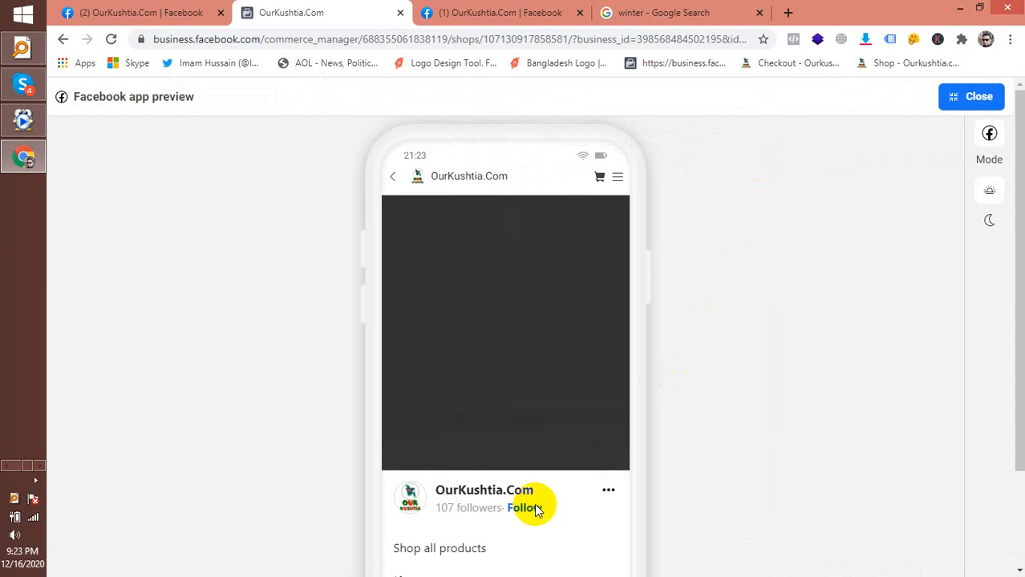
Browse the app preview, open the বিছানার চাদর কালেকশন collection, then close the preview
{"action": "scroll", "coordinate": [514, 355], "scroll_direction": "down", "scroll_amount": 2}
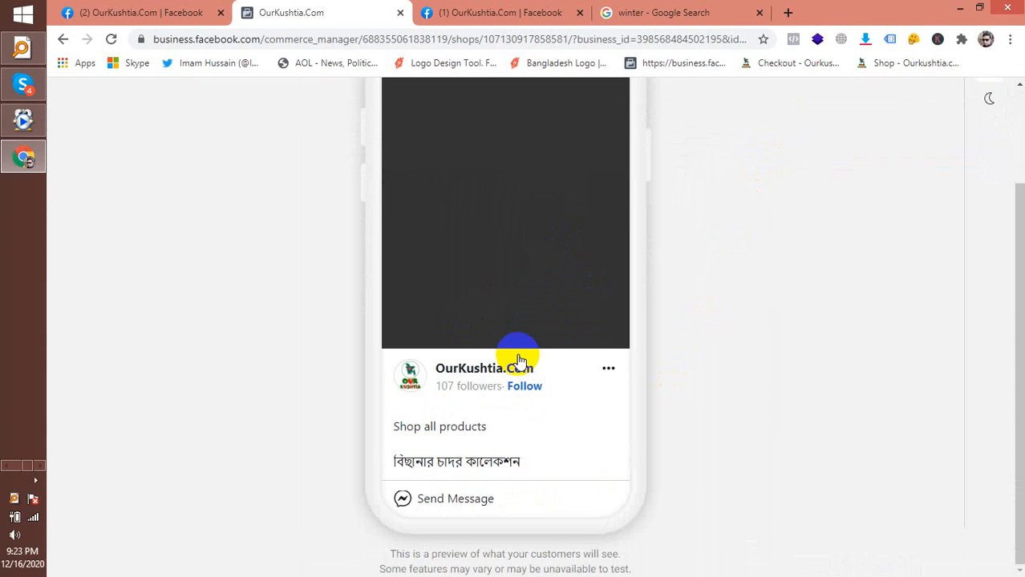
{"action": "left_click", "coordinate": [466, 468]}
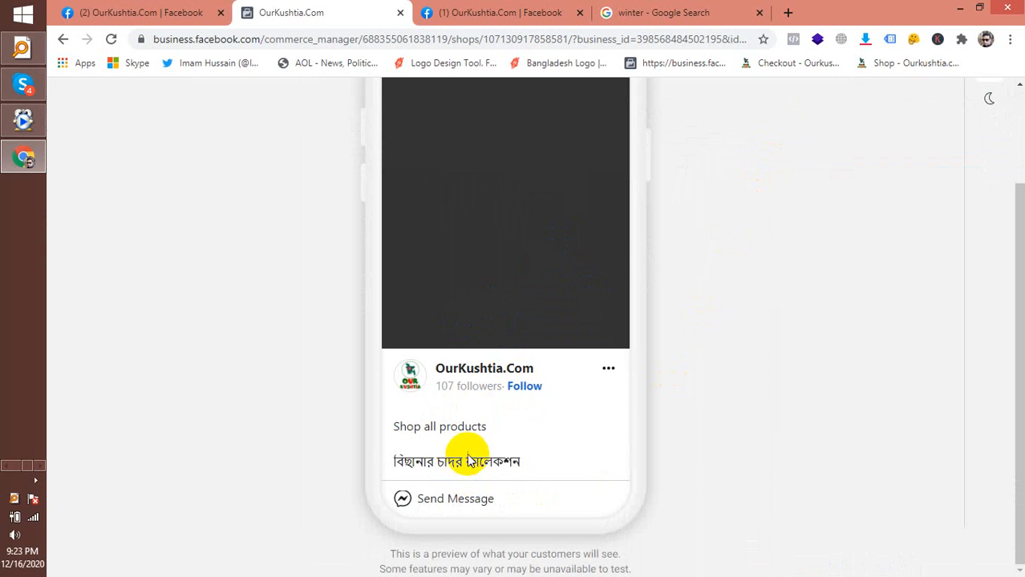
{"action": "scroll", "coordinate": [474, 450], "scroll_direction": "up", "scroll_amount": 1}
{"action": "scroll", "coordinate": [421, 560], "scroll_direction": "down", "scroll_amount": 1}
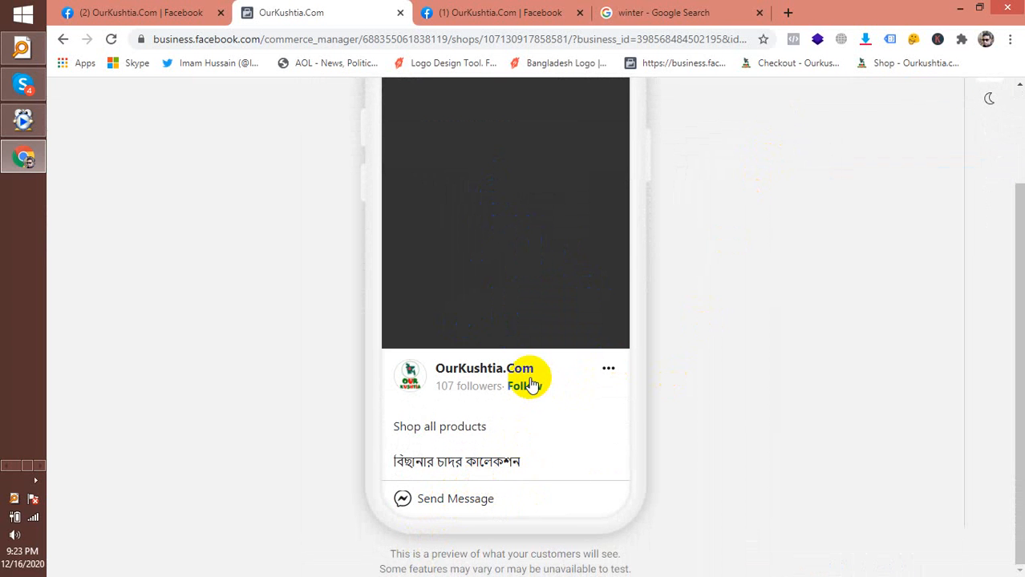
{"action": "scroll", "coordinate": [670, 308], "scroll_direction": "up", "scroll_amount": 2}
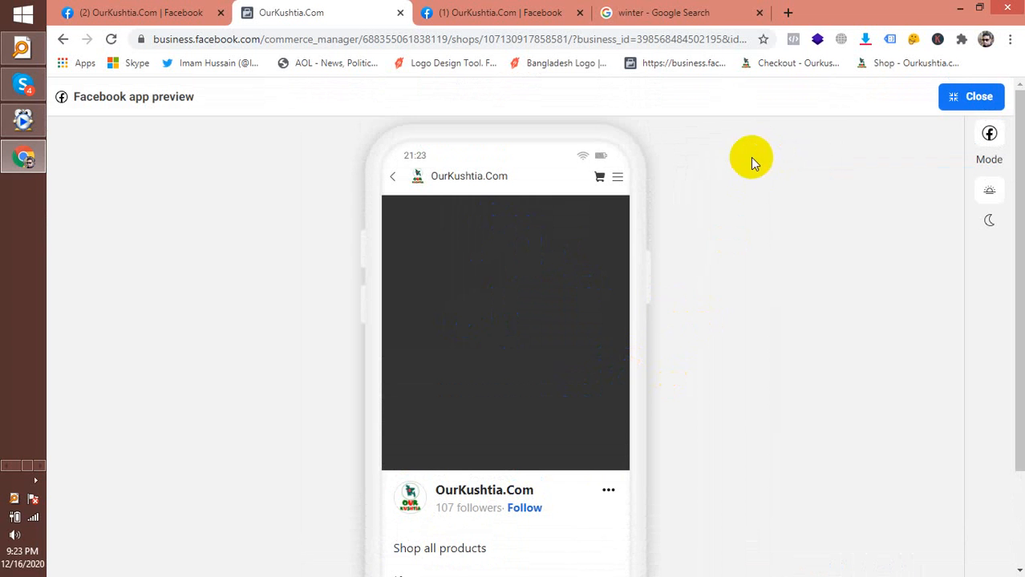
{"action": "left_click", "coordinate": [962, 97]}
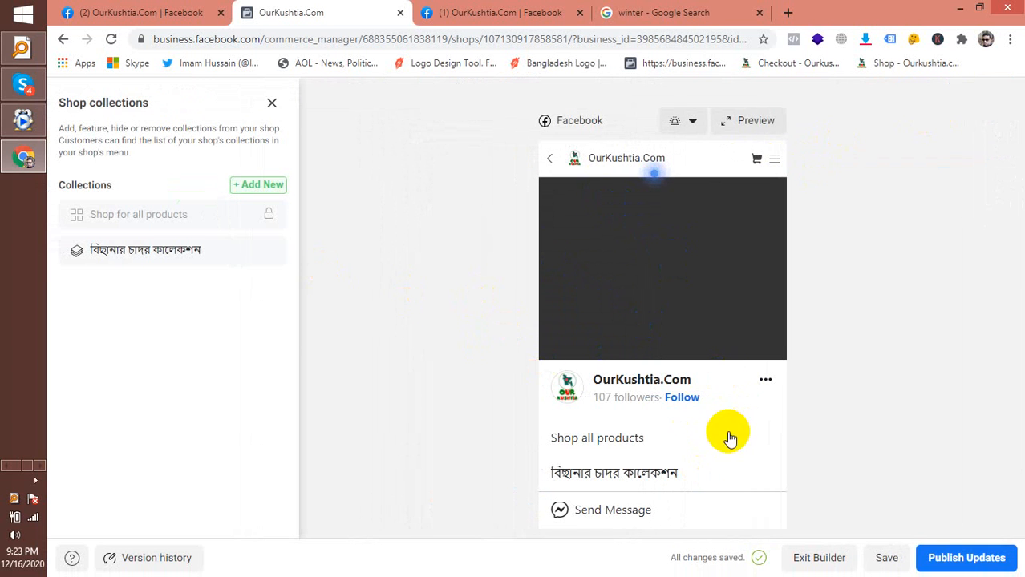
{"action": "left_click", "coordinate": [691, 401]}
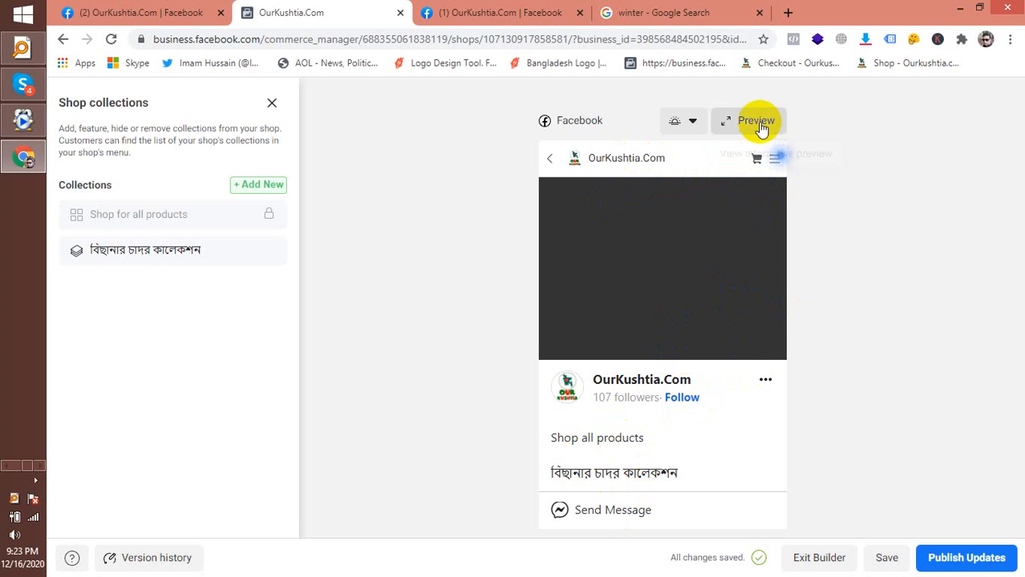
{"action": "left_click", "coordinate": [692, 131]}
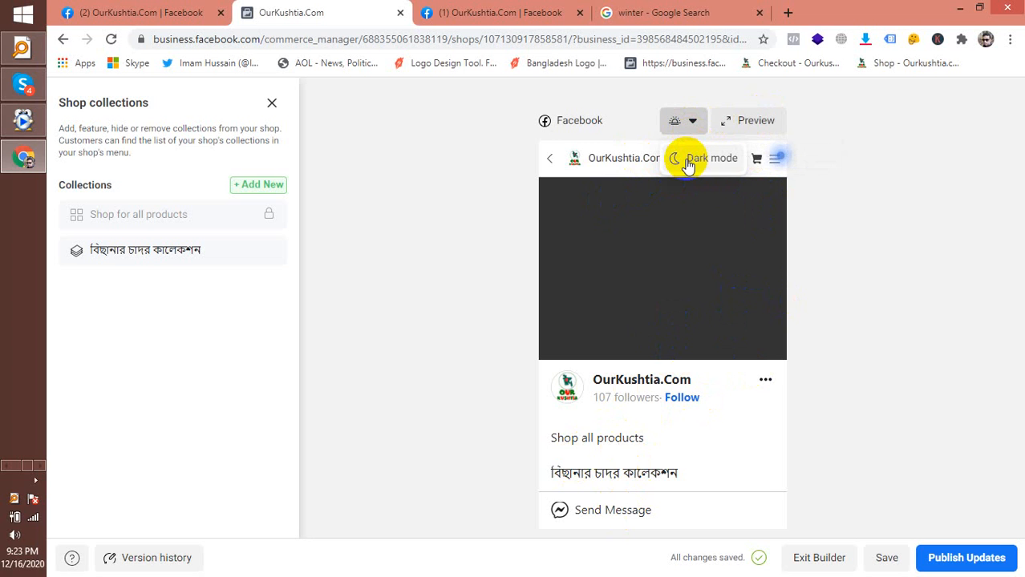
{"action": "left_click", "coordinate": [687, 160]}
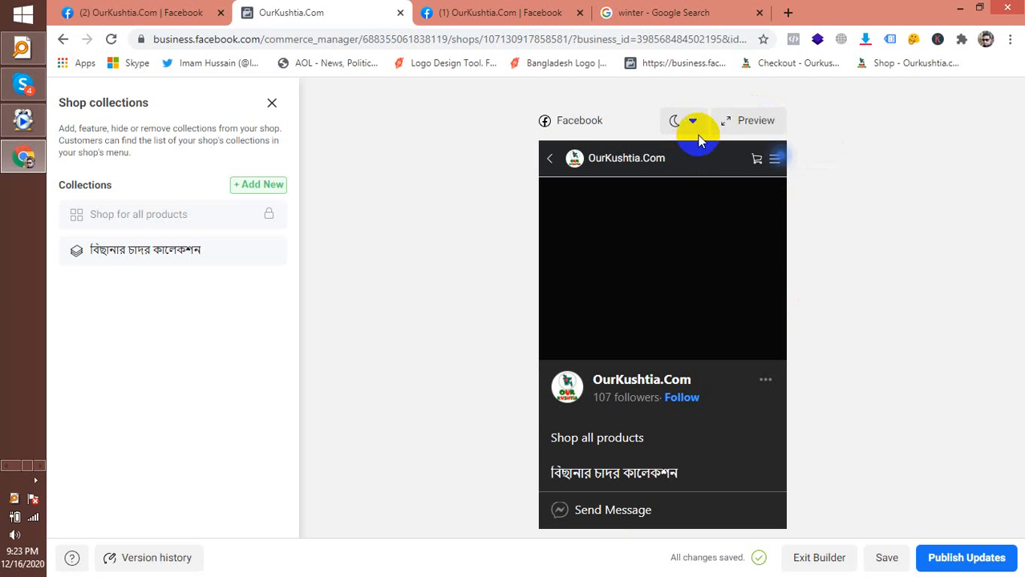
{"action": "left_click", "coordinate": [694, 122]}
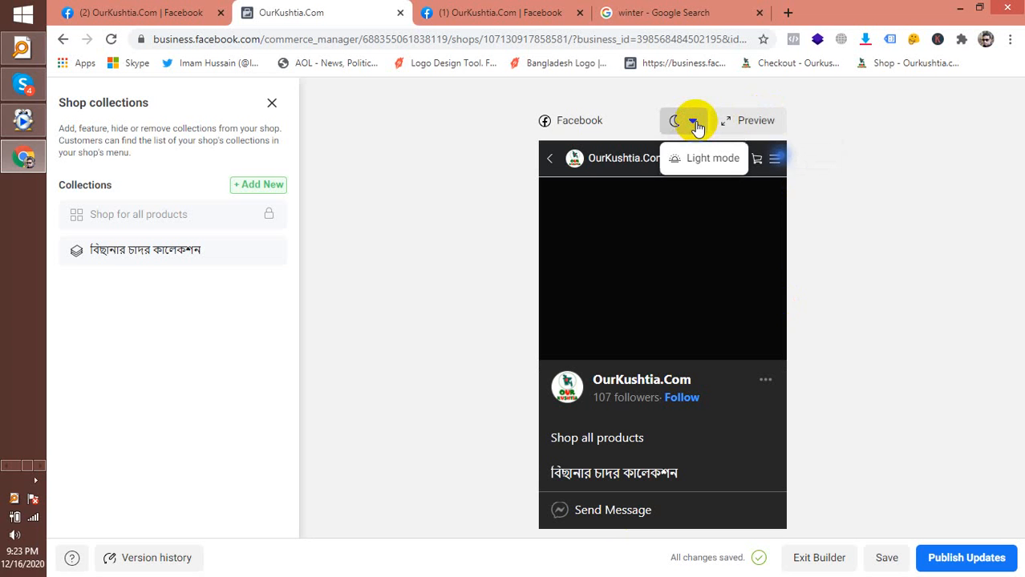
{"action": "left_click", "coordinate": [696, 159]}
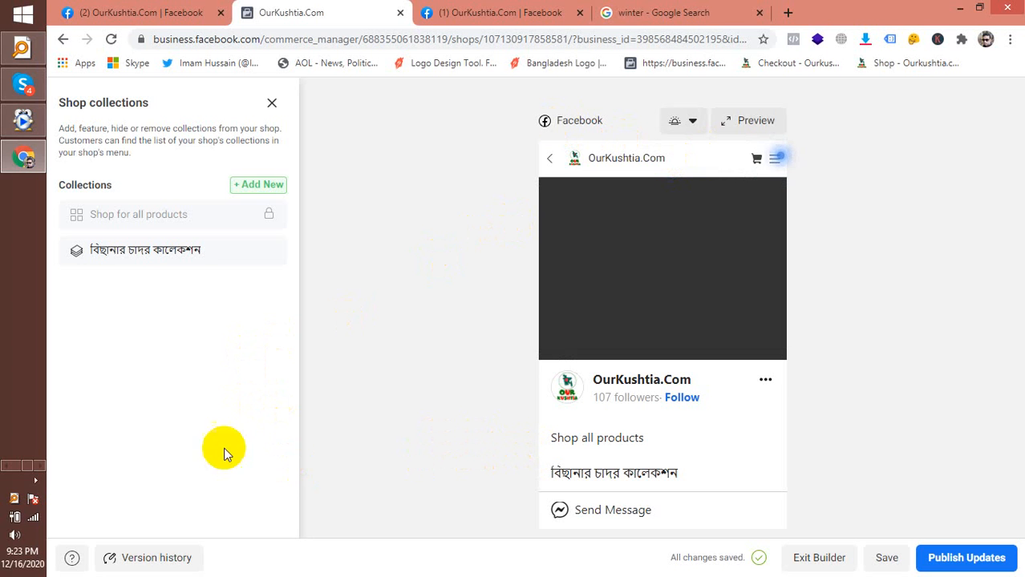
{"action": "left_click", "coordinate": [35, 482]}
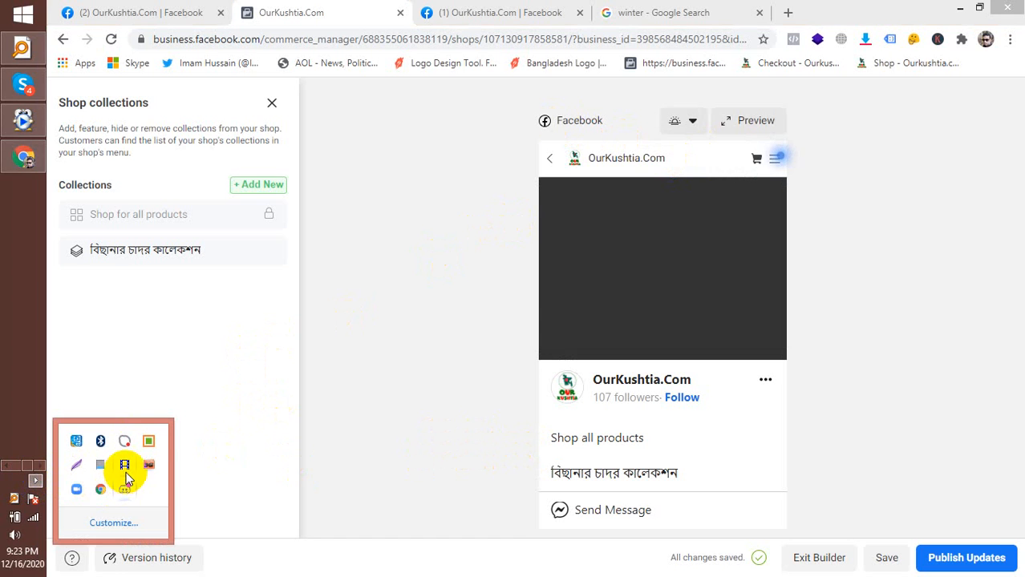